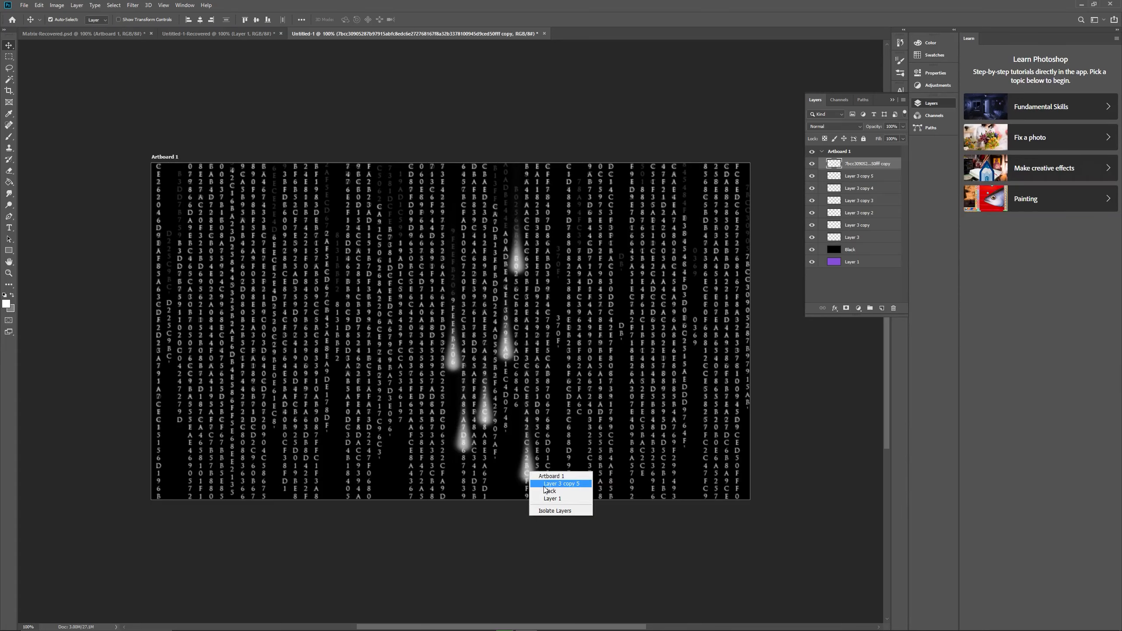
Duplicate the white glow drop onto further code columns across the right half of the artboard at varied heights.
left_click_drag(545, 489, 544, 396)
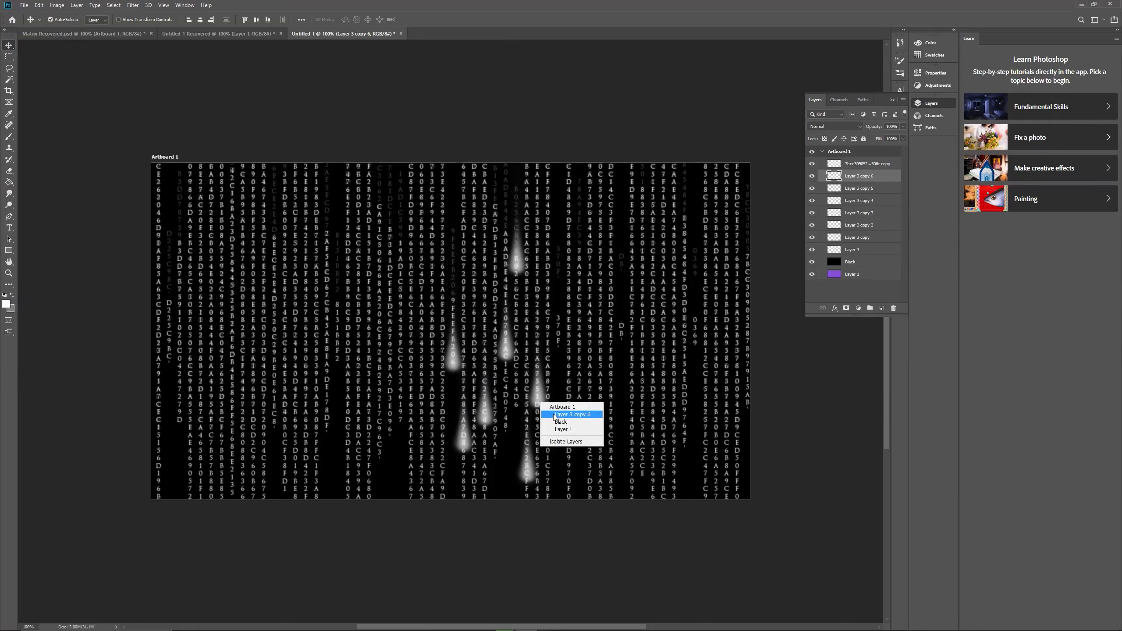
left_click_drag(552, 384, 580, 412, "alt")
left_click_drag(581, 410, 622, 333, "alt")
left_click_drag(623, 334, 644, 269, "alt")
left_click_drag(644, 266, 686, 434, "alt")
left_click_drag(686, 413, 677, 317, "alt")
key("ctrl+z")
left_click_drag(690, 436, 691, 284, "alt")
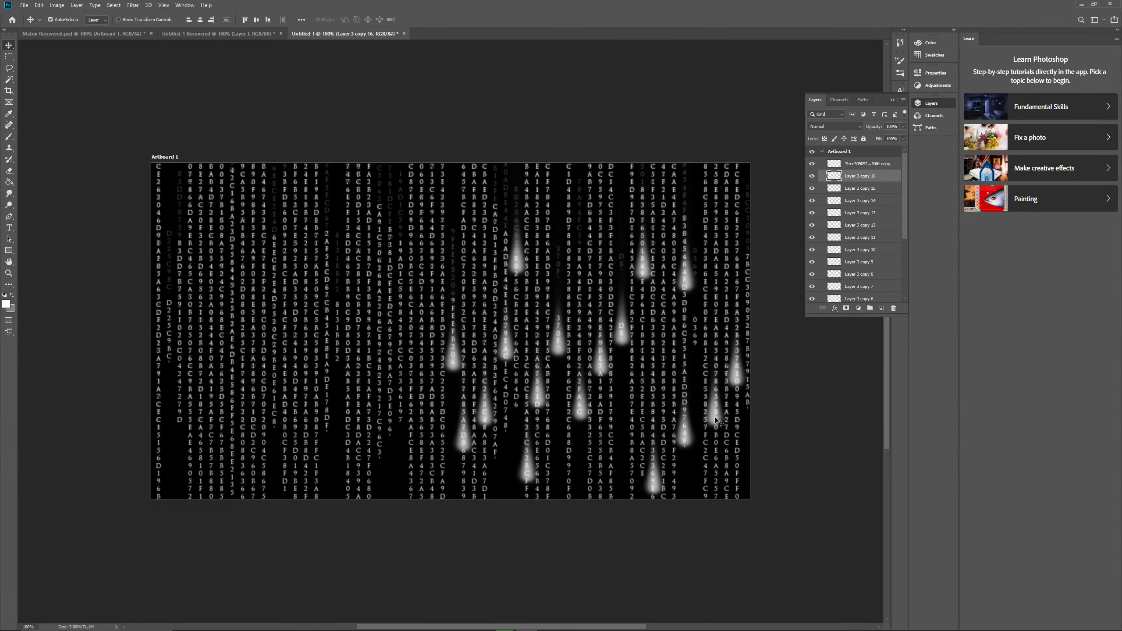
Place more copies of the white glow drop on the code columns across the left half of the artboard at varied heights.
left_click_drag(715, 420, 422, 345, "alt")
left_click_drag(422, 345, 372, 350, "alt")
left_click_drag(373, 350, 358, 420, "alt")
left_click_drag(358, 419, 332, 367, "alt")
key("ctrl+z")
key("ctrl+0")
left_click_drag(315, 466, 273, 349, "alt")
right_click(301, 400)
left_click_drag(272, 349, 197, 318, "alt")
left_click_drag(197, 319, 157, 241, "alt")
right_click(184, 466)
left_click(200, 479)
left_click_drag(157, 242, 93, 331, "alt")
key("ctrl+z")
left_click_drag(93, 331, 61, 454, "alt")
left_click_drag(61, 454, 32, 313, "alt")
Hide the hex-code text layer and look over the scattered glow drops on the black background.
scroll(530, 247, "down", 1)
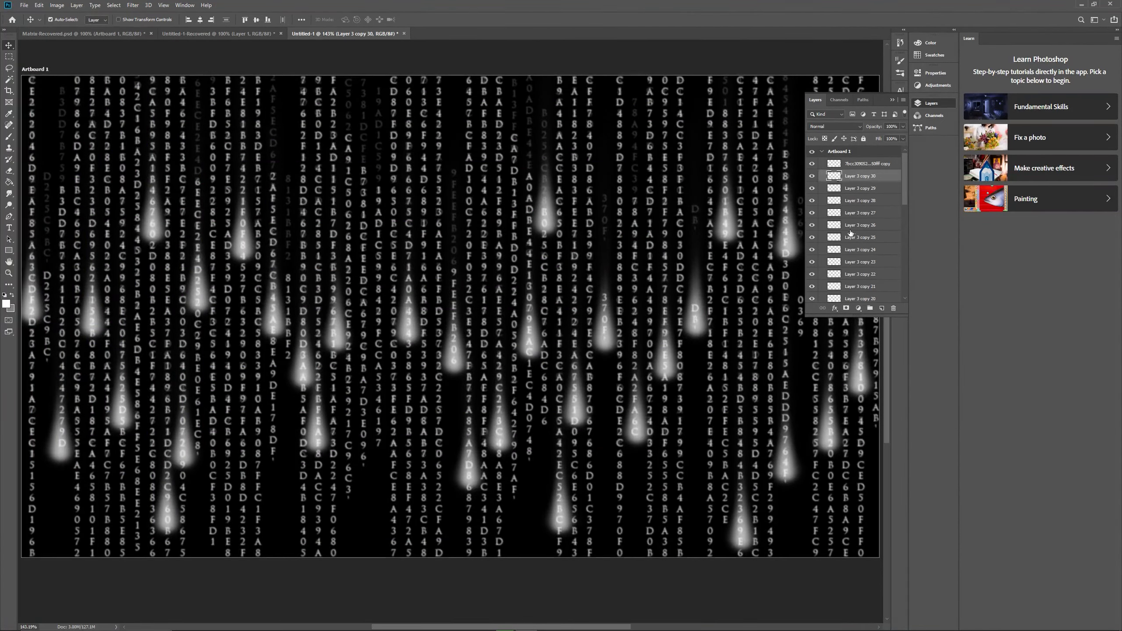
left_click(812, 163)
scroll(468, 268, "down", 3)
scroll(468, 269, "up", 3)
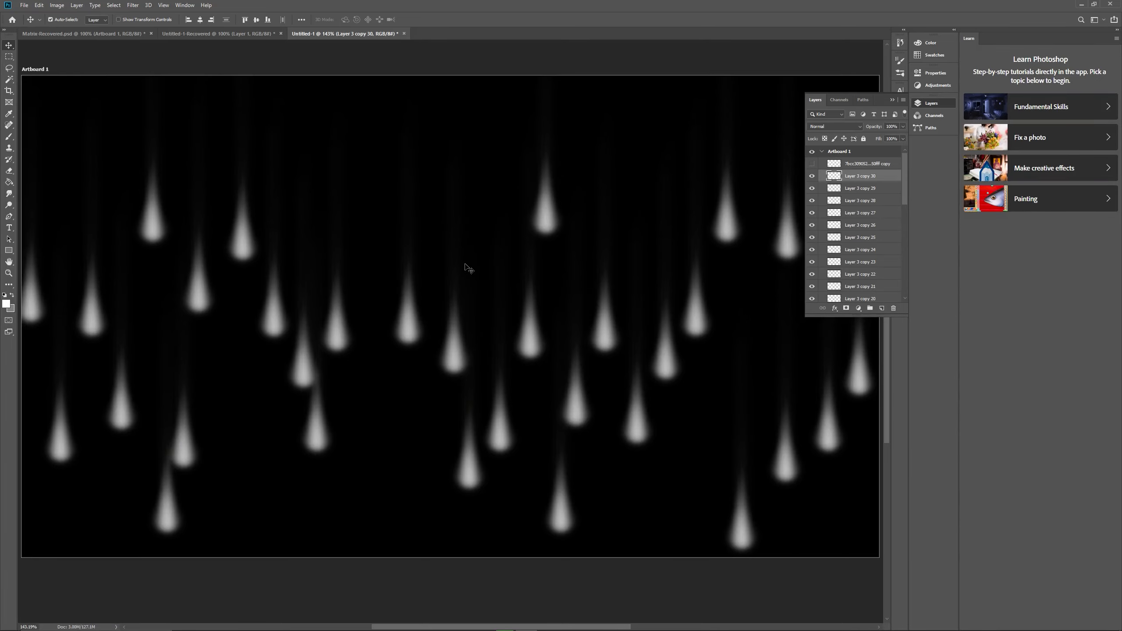
scroll(468, 268, "right", 1, "ctrl")
scroll(468, 268, "up", 2)
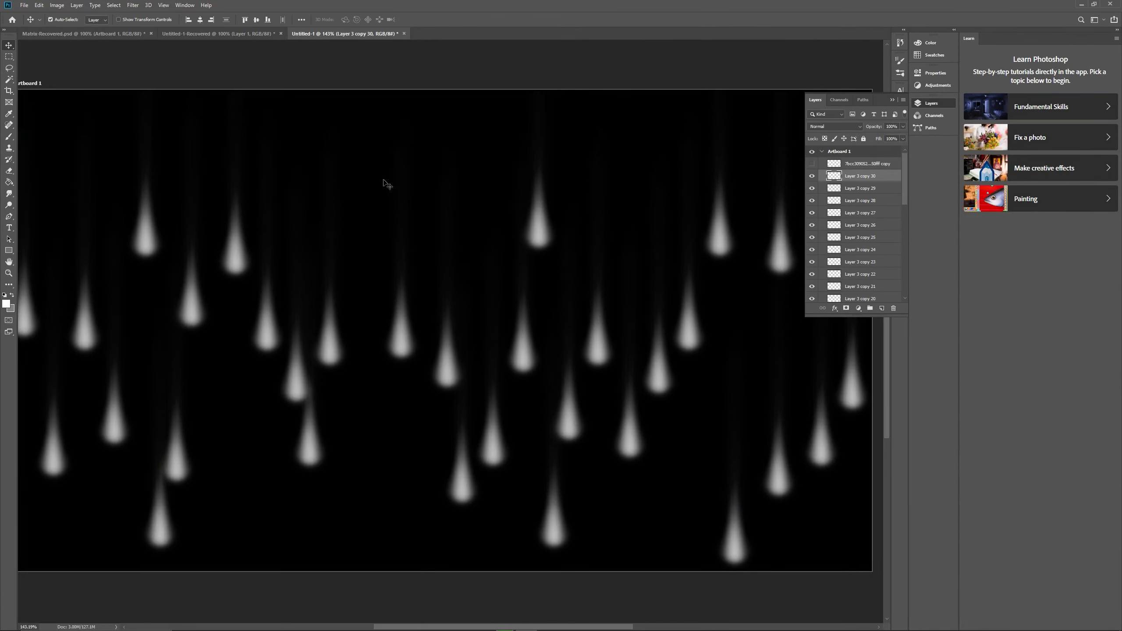
scroll(483, 228, "up", 2)
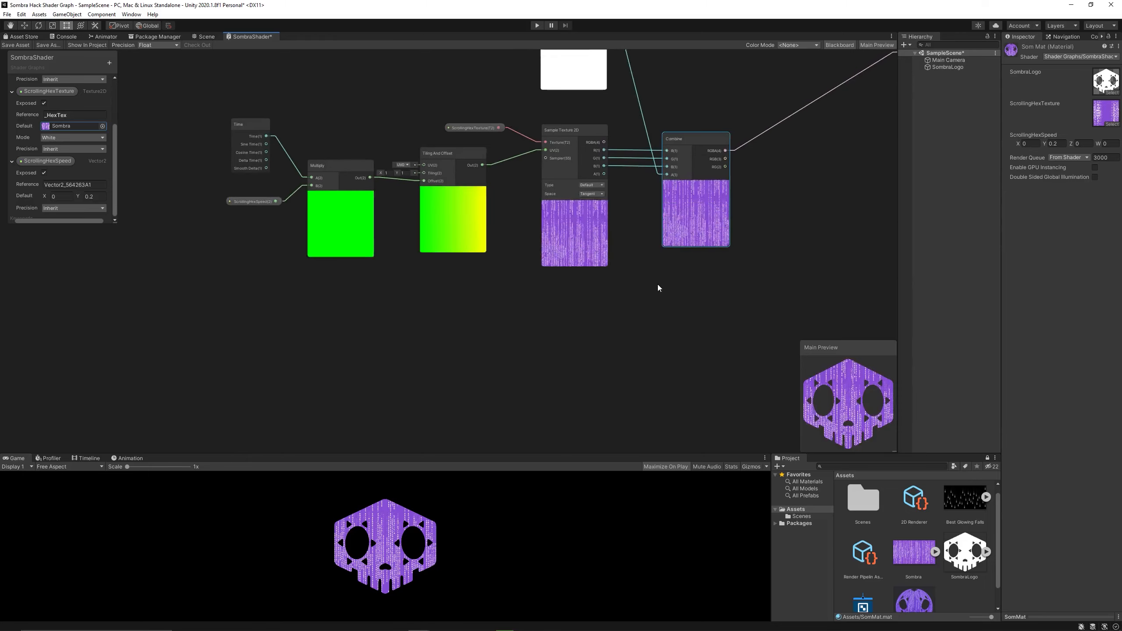
Switch to Unity and add a Sample Texture 2D node below the hex texture's sampler in the SombraShader graph.
scroll(657, 287, "up", 2)
right_click(544, 349)
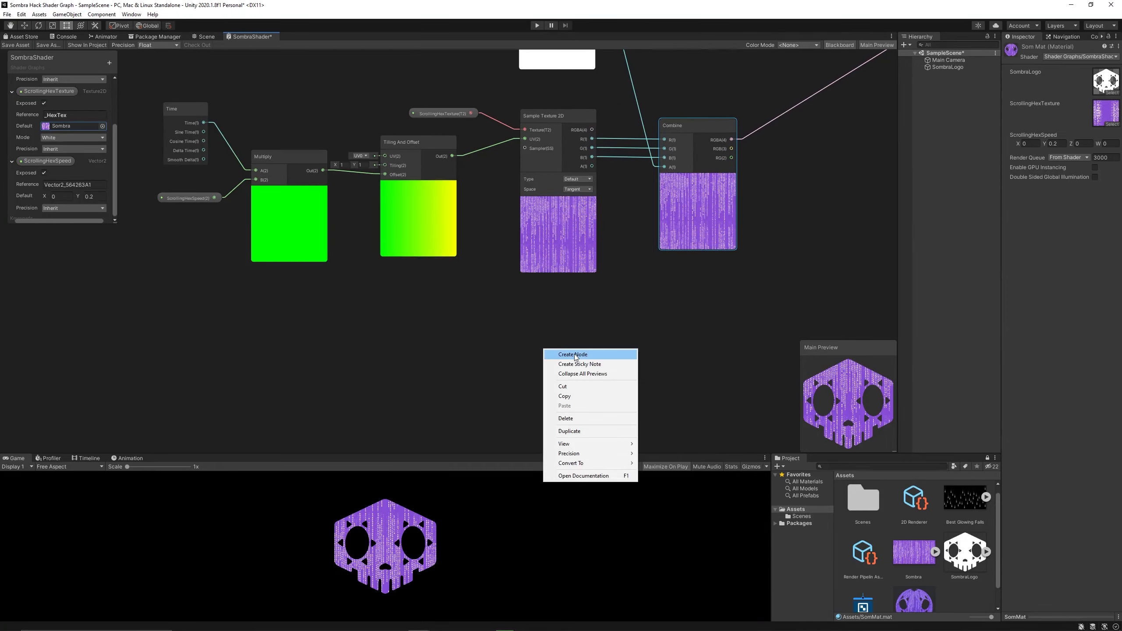
left_click(573, 355)
type("sample")
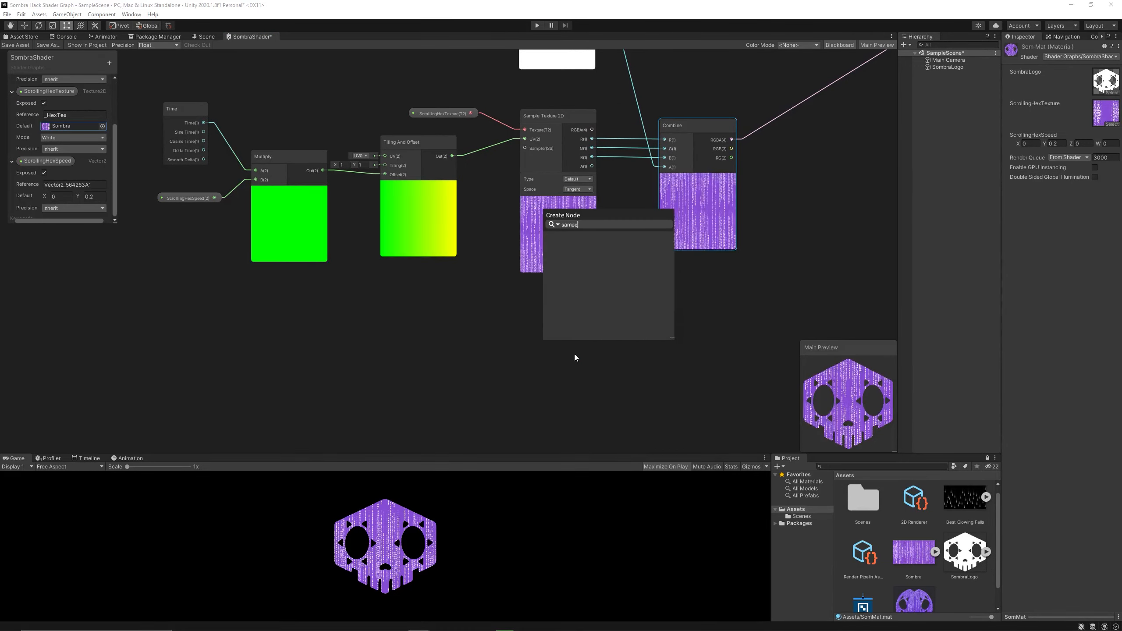
key("Down")
key("Down")
key("Down")
key("Return")
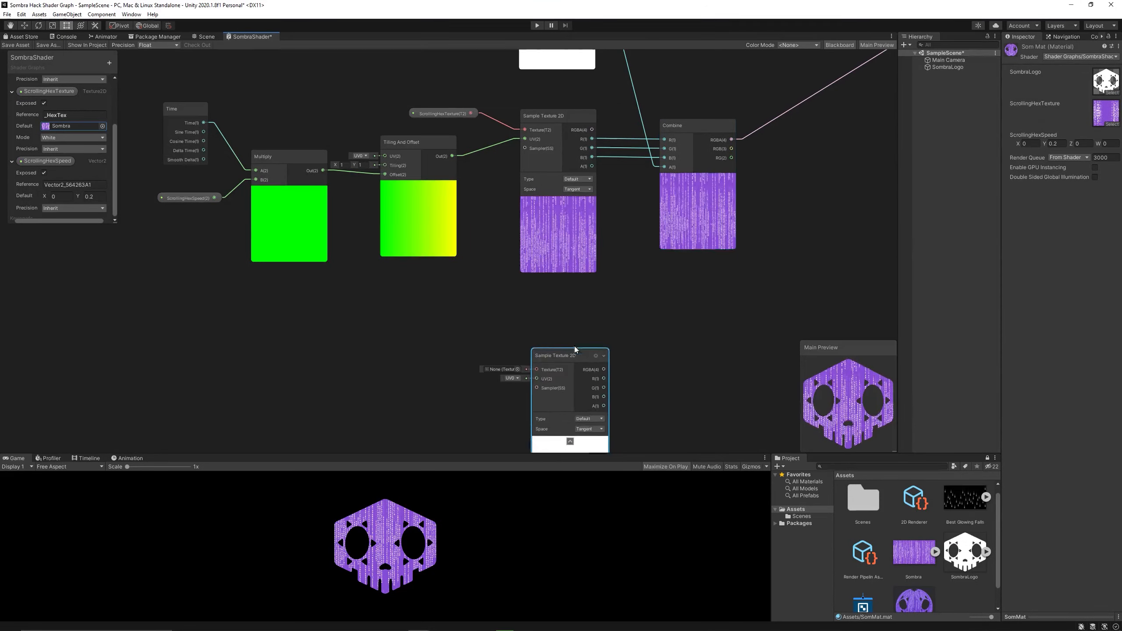
left_click_drag(574, 346, 561, 290)
Add a Texture2D property named FallingGlows to the SombraShader graph.
left_click(108, 62)
left_click(139, 114)
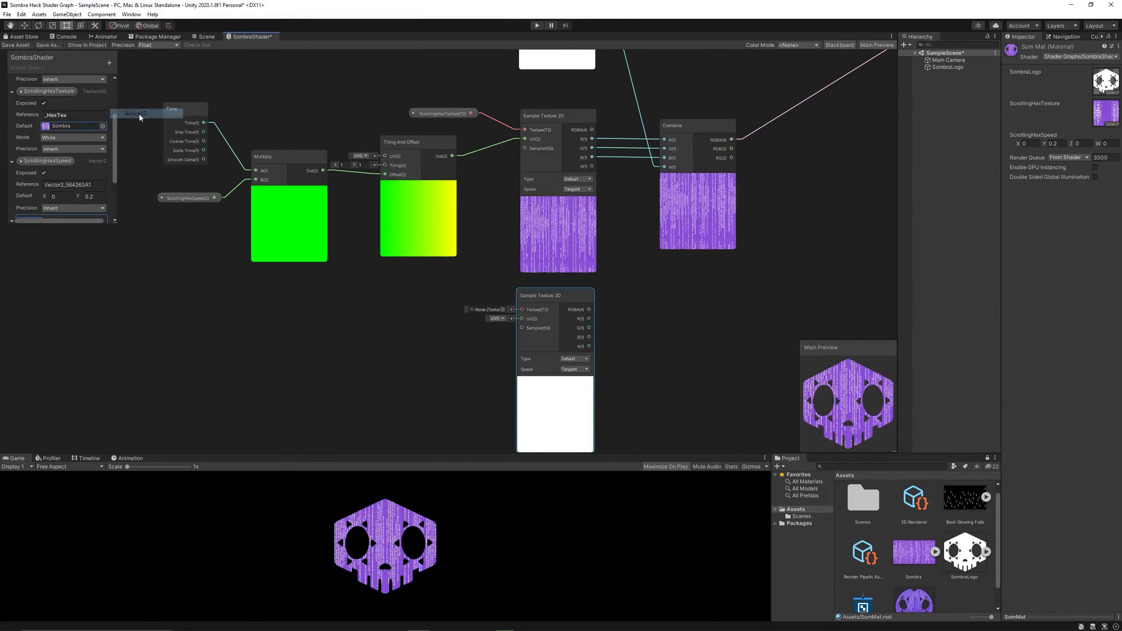
type("f")
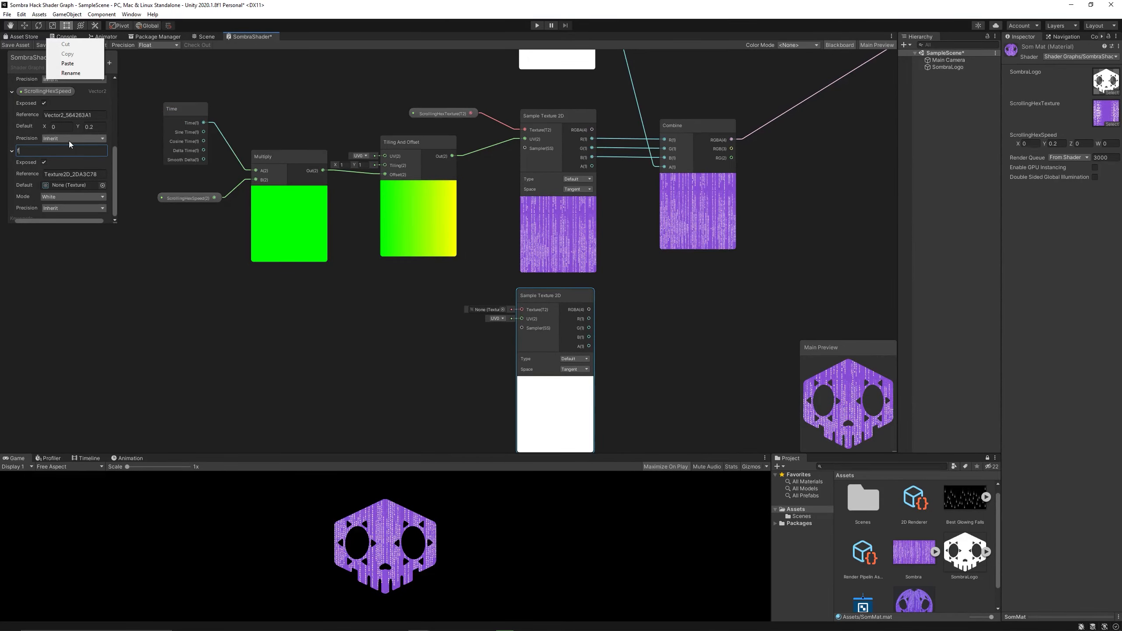
left_click(49, 151)
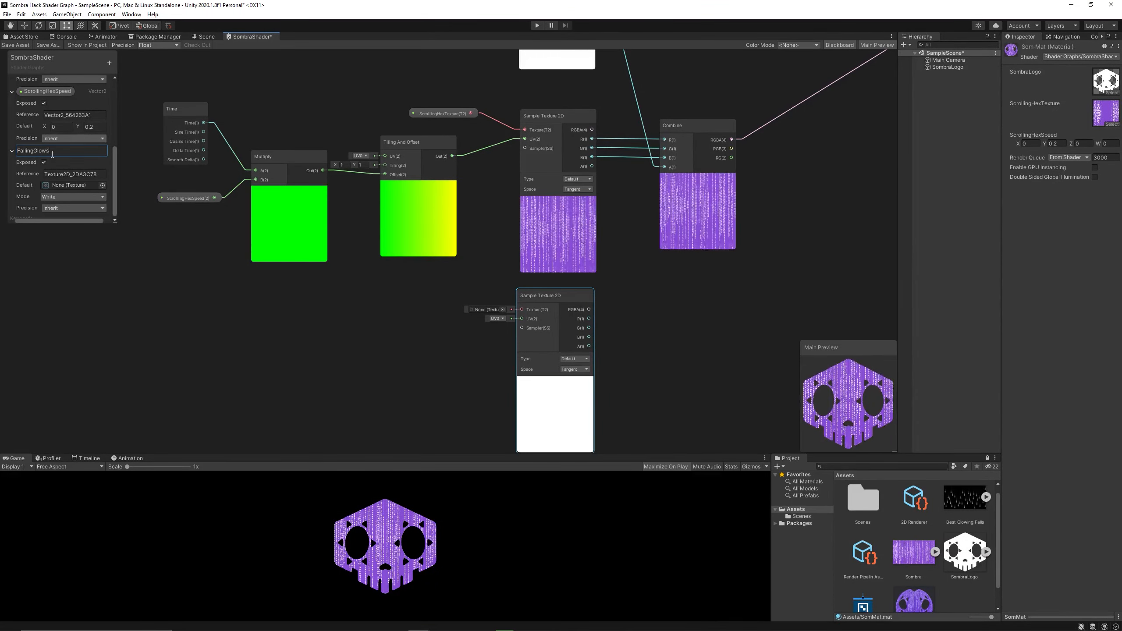
Set Best Glowing Falls as the default texture of FallingGlows and connect the property to the new sampler's Texture input.
left_click(103, 185)
double_click(188, 231)
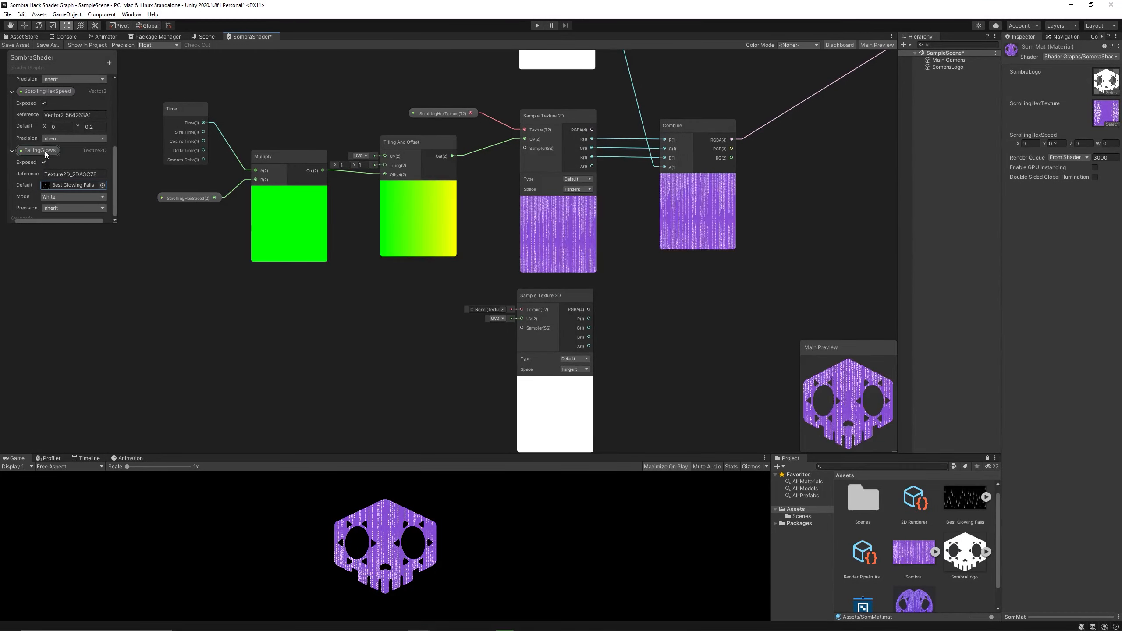
left_click_drag(520, 312, 521, 310)
left_click_drag(449, 305, 449, 310)
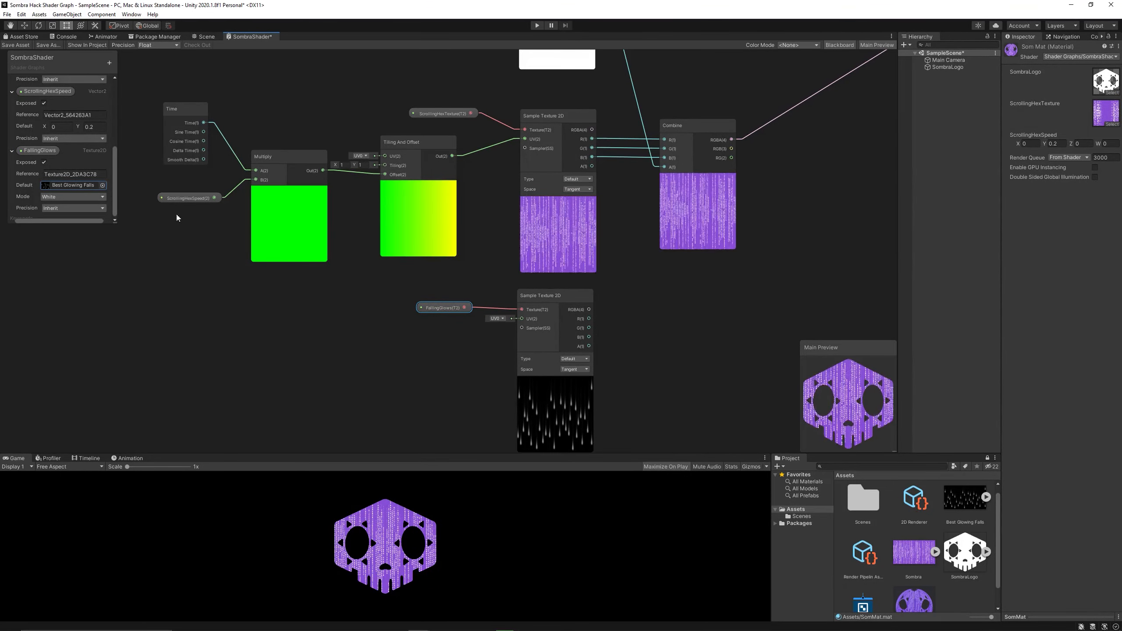
Duplicate the Time, Multiply, and Tiling And Offset node group below the original, without keeping its ScrollingHexSpeed copy.
left_click_drag(435, 243, 441, 243)
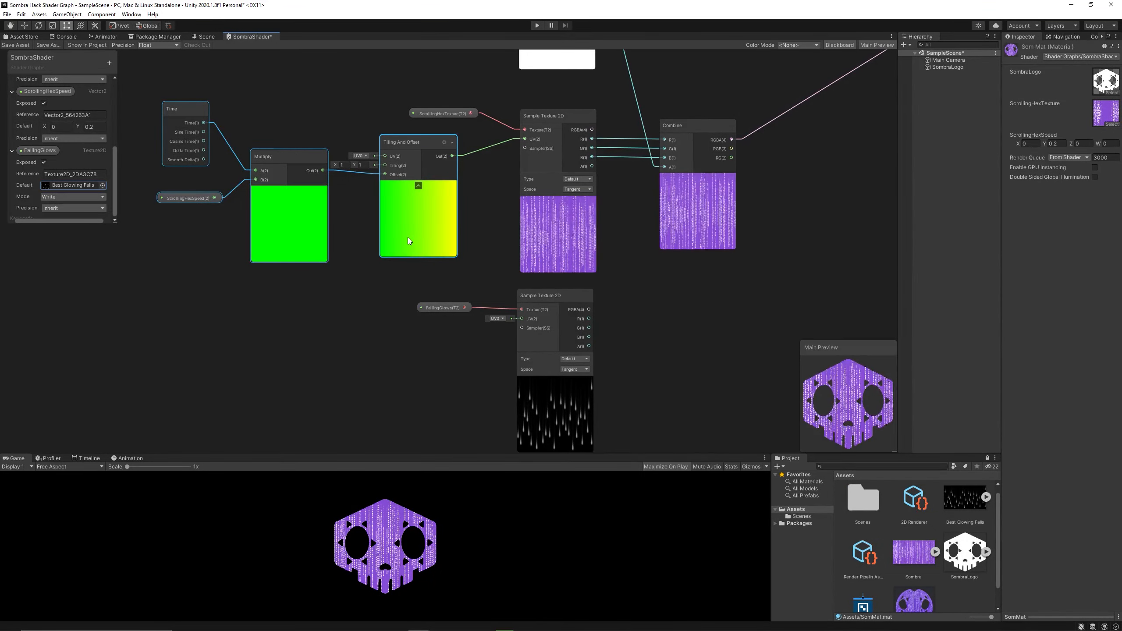
left_click_drag(407, 237, 373, 360)
key("ctrl+d")
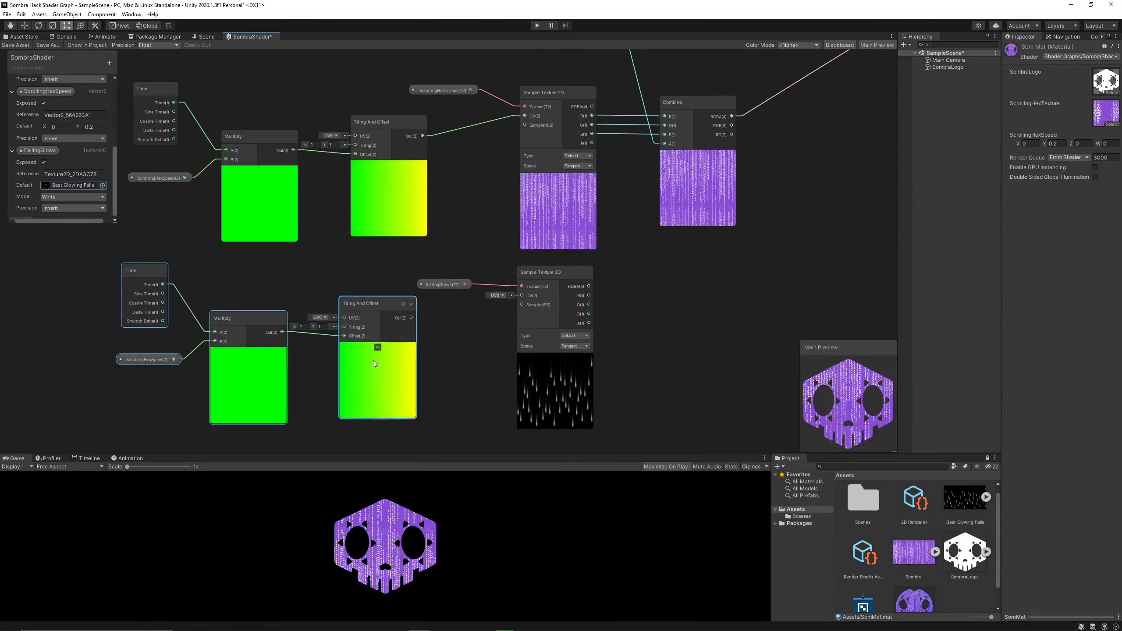
left_click(164, 359)
key("Delete")
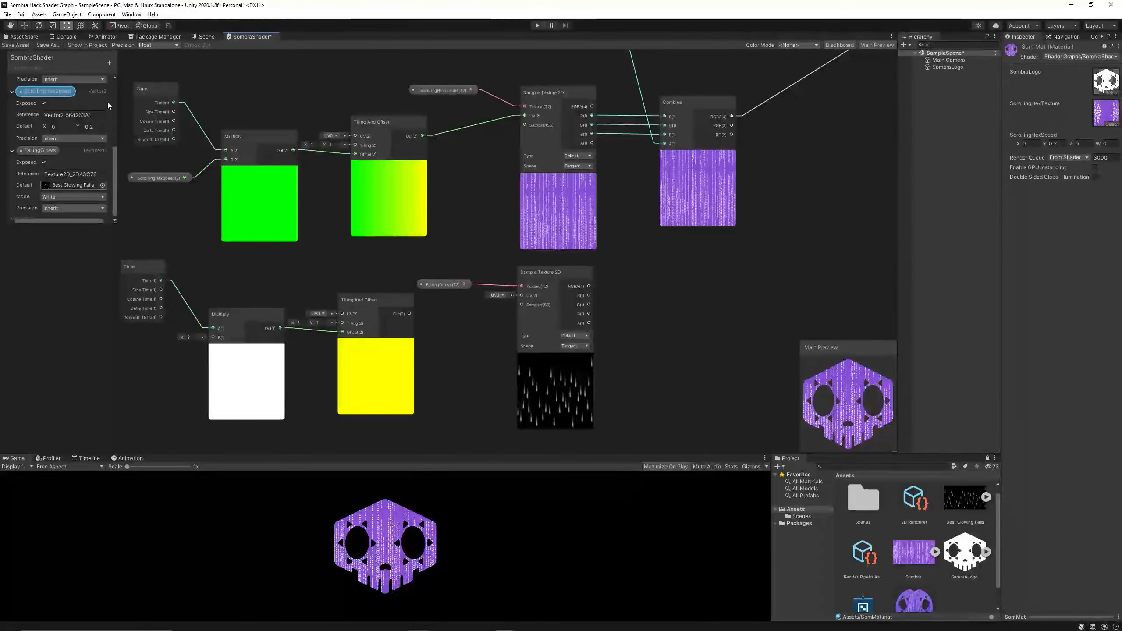
Add a Vector2 property named FallingGlowsSpeed with a default Y value of 0.6.
left_click(109, 63)
left_click(130, 80)
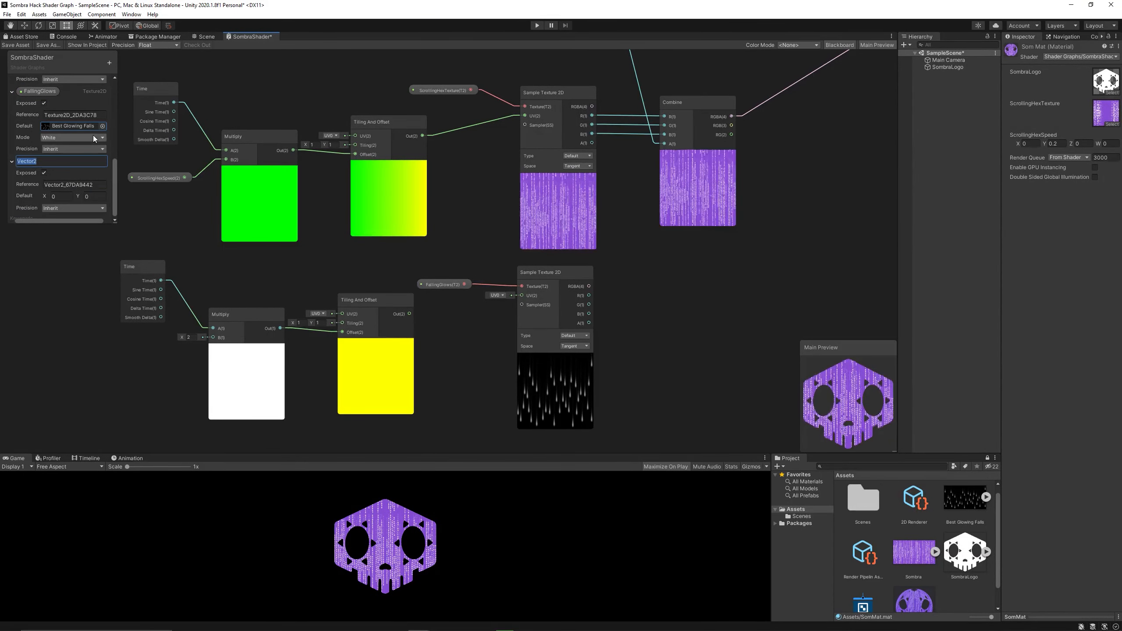
type("FallingGlow")
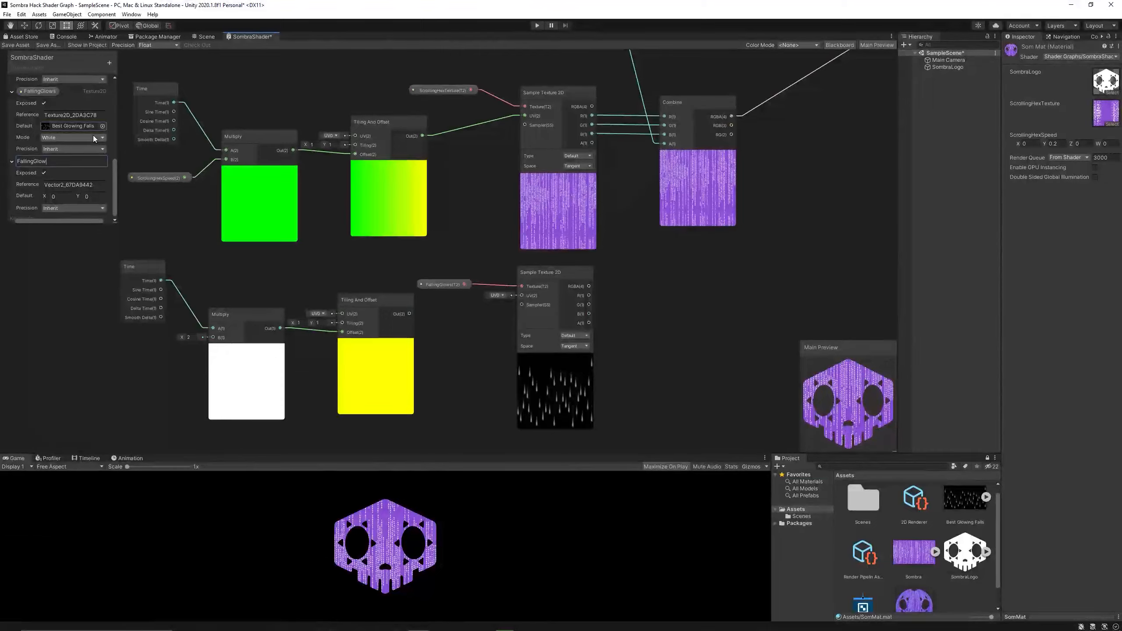
type("sScro")
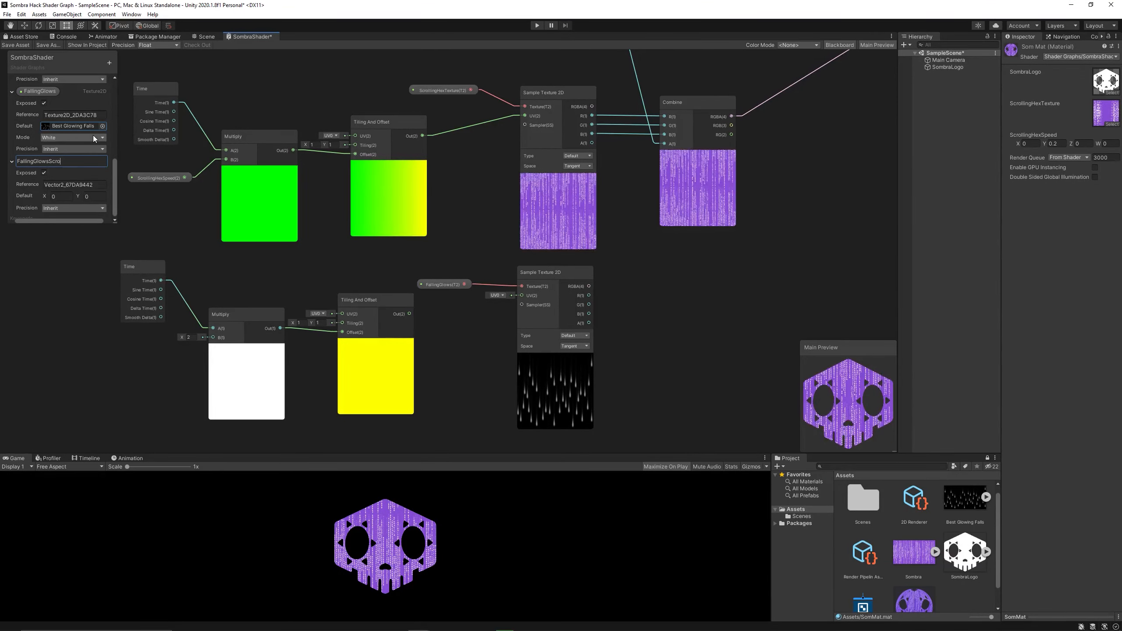
key("BackSpace")
key("BackSpace")
key("BackSpace")
type("peed")
key("Return")
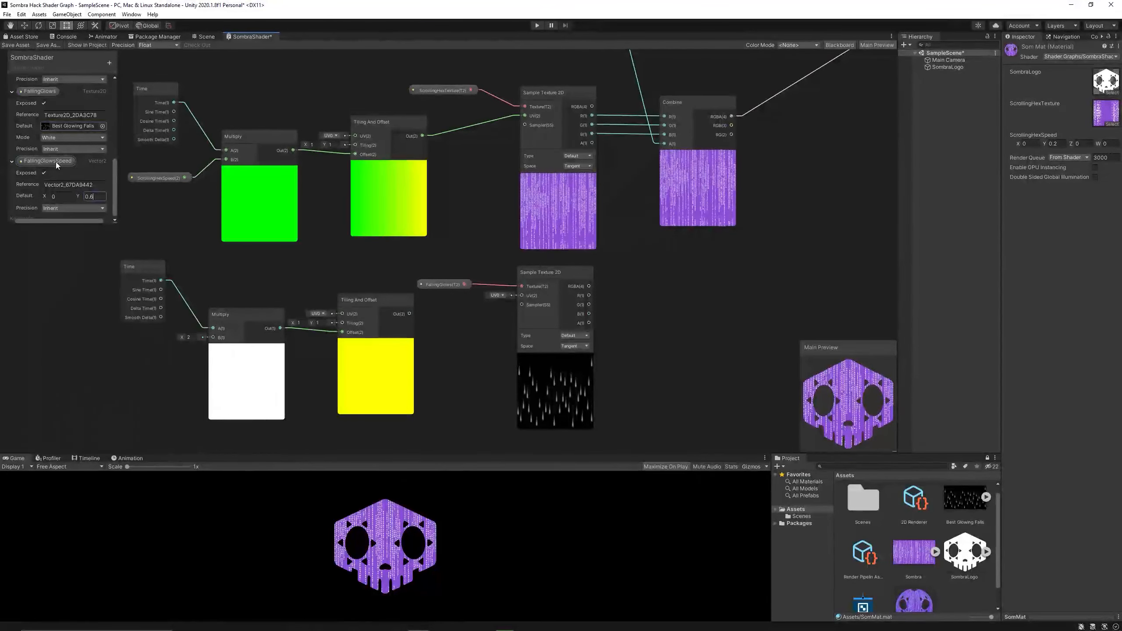
Connect FallingGlowsSpeed to the duplicated Multiply's B input and the duplicated Tiling And Offset output to the FallingGlows sampler's UV input.
left_click_drag(57, 162, 128, 356)
left_click_drag(187, 359, 213, 337)
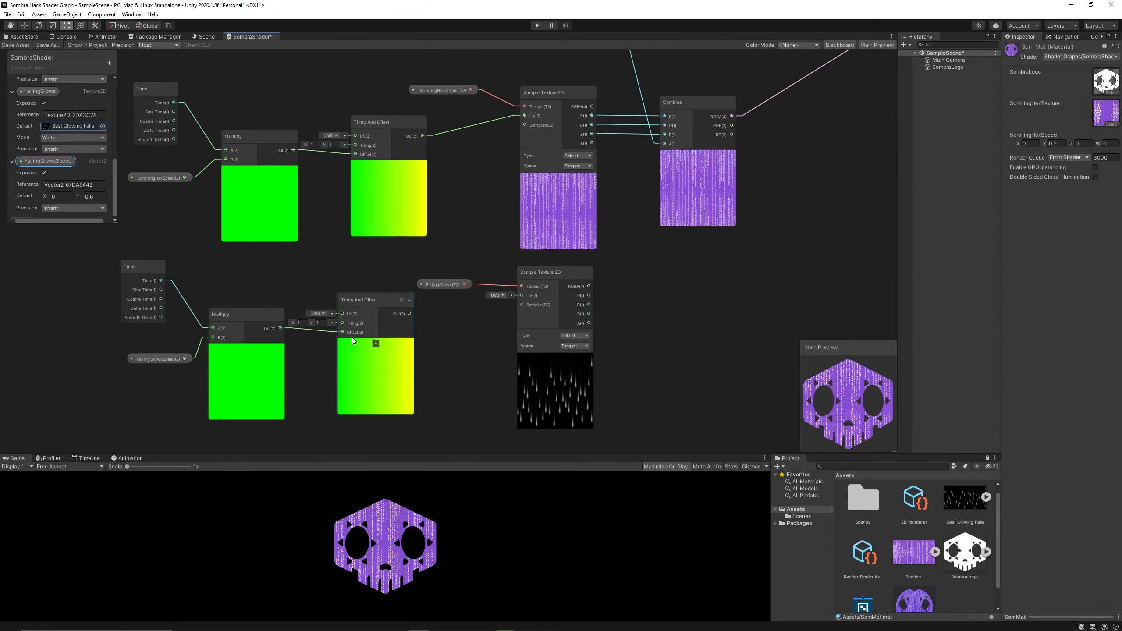
left_click_drag(523, 310, 524, 296)
Set the wrap mode of the Best Glowing Falls texture to Repeat.
left_click(969, 510)
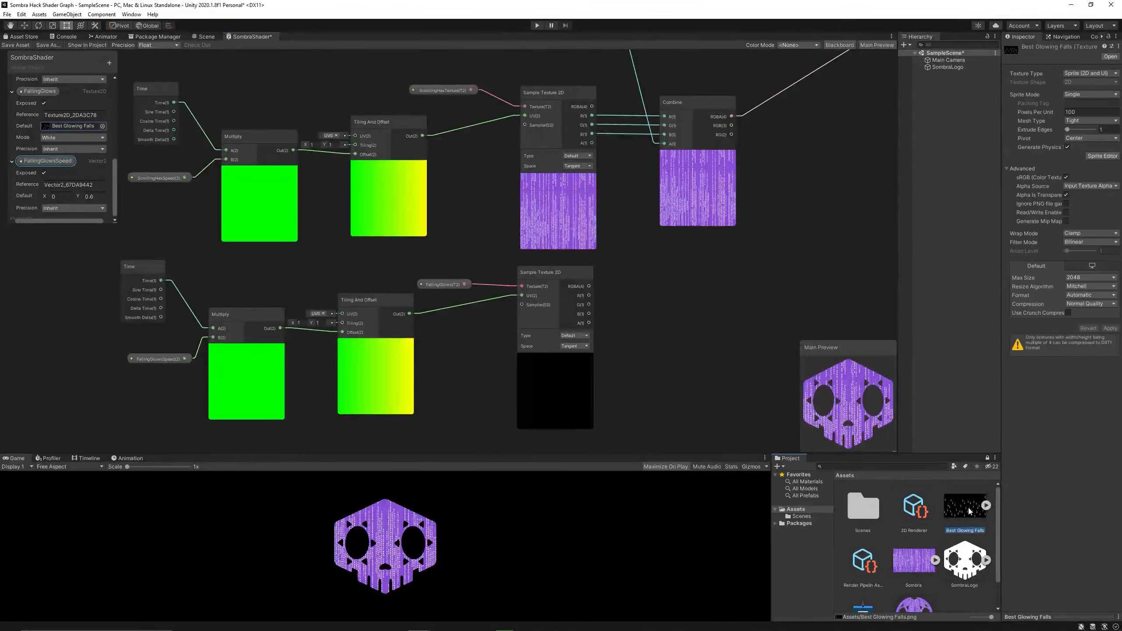
left_click(1085, 246)
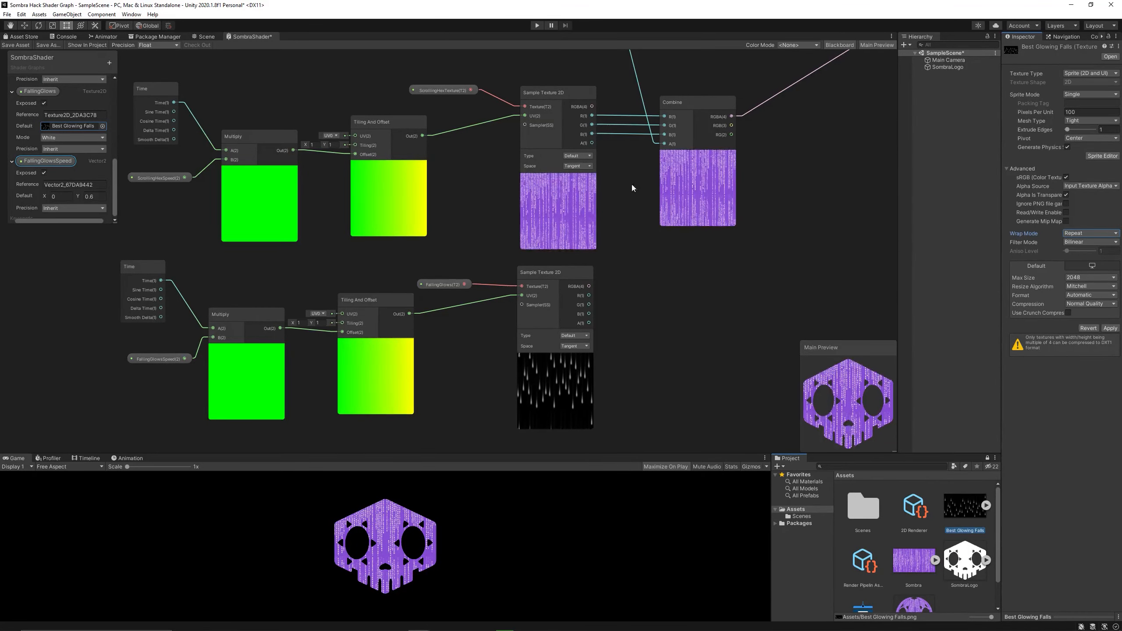
Add a Color Mask node and place it beside the FallingGlows texture sampler, below the Combine node.
right_click(631, 293)
left_click(667, 295)
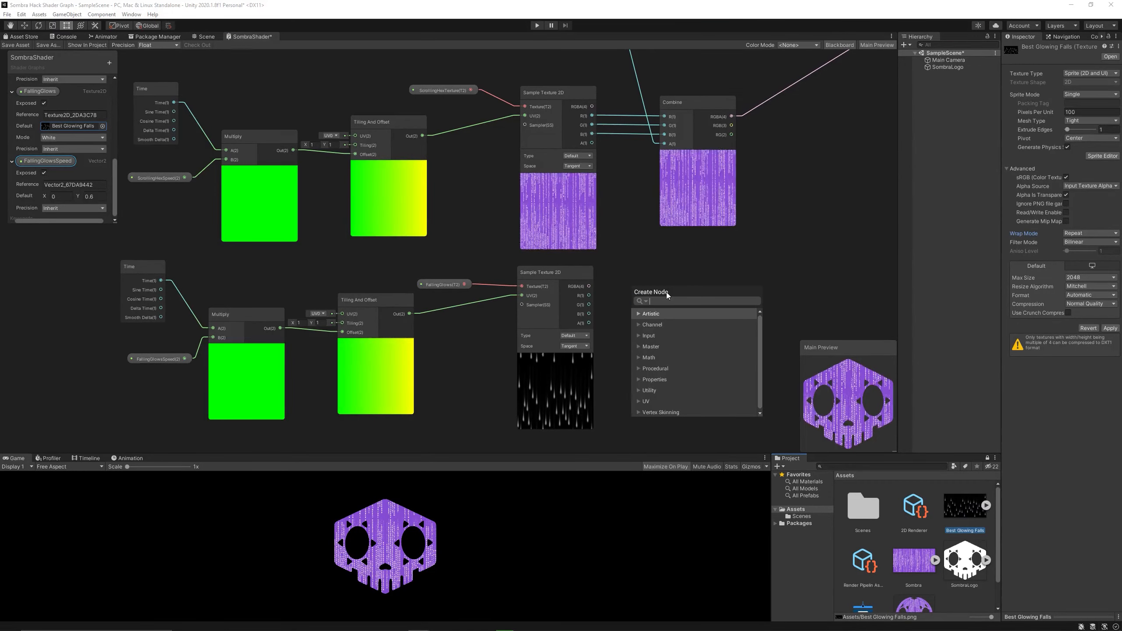
type("color mask")
key("Return")
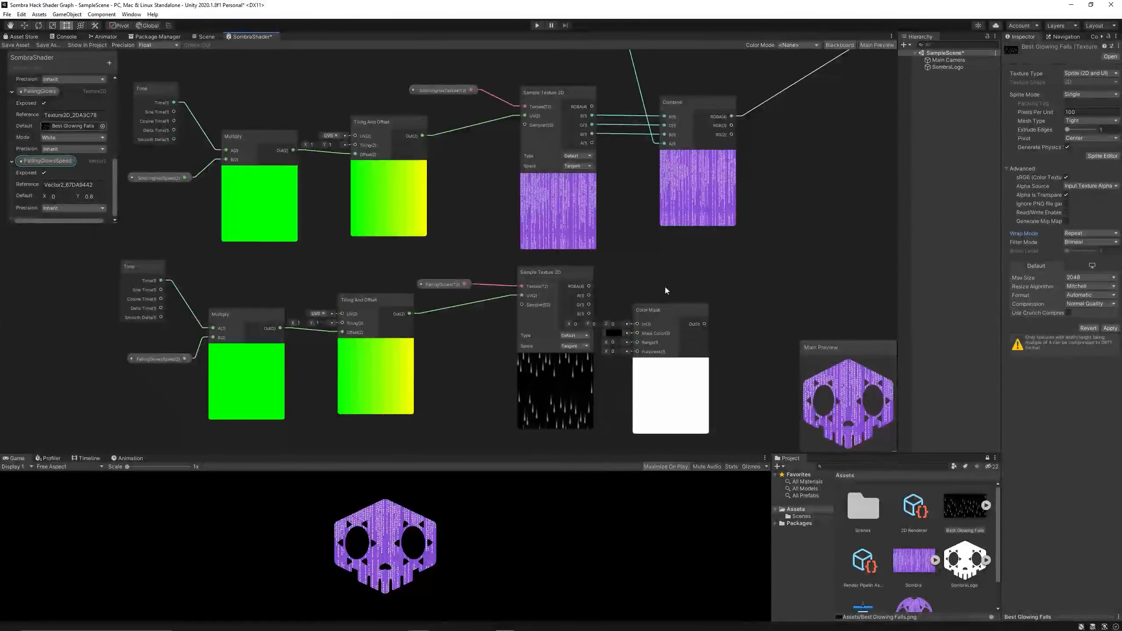
left_click_drag(656, 308, 682, 284)
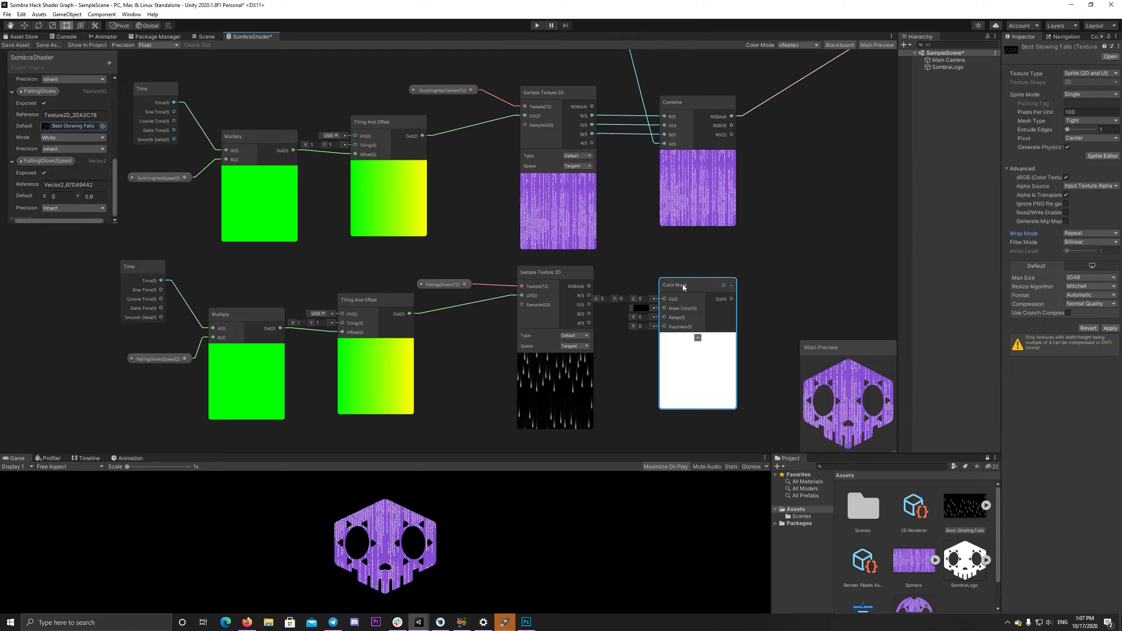
Connect the FallingGlows sampler's RGBA output to the Color Mask input and set the mask color to white (FFFFFF).
left_click(641, 412)
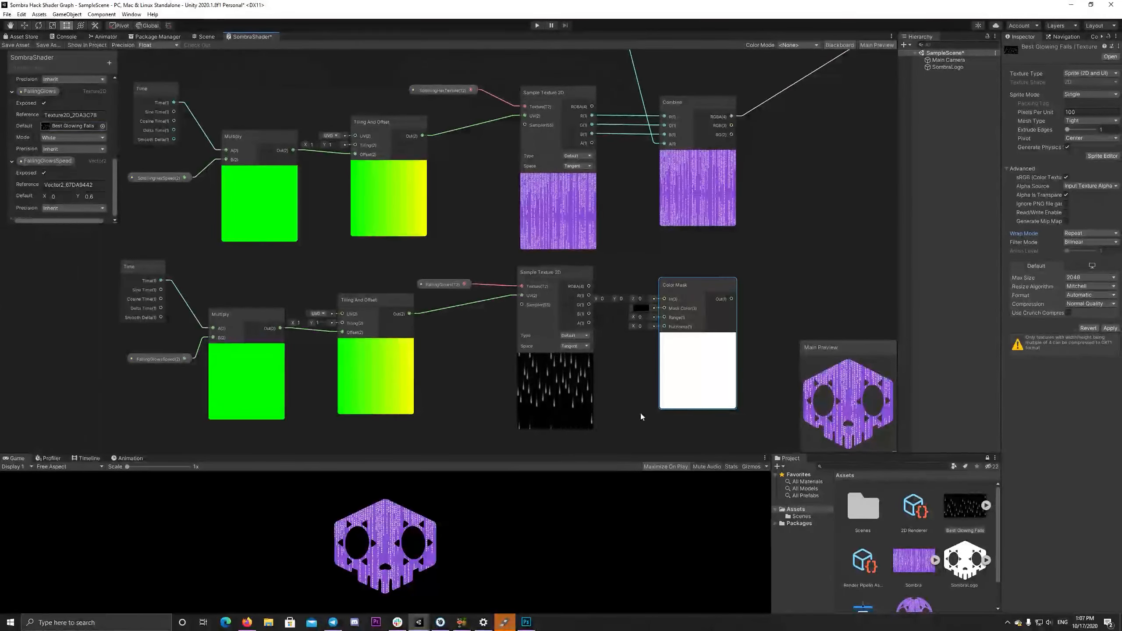
left_click_drag(590, 287, 669, 275)
left_click(637, 295)
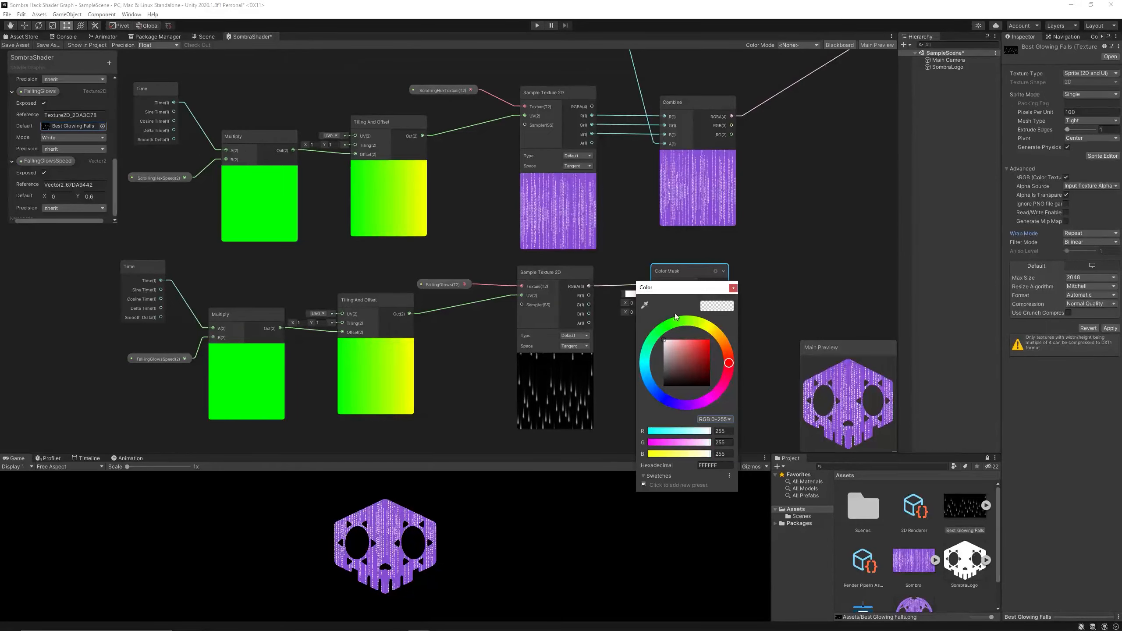
left_click(734, 288)
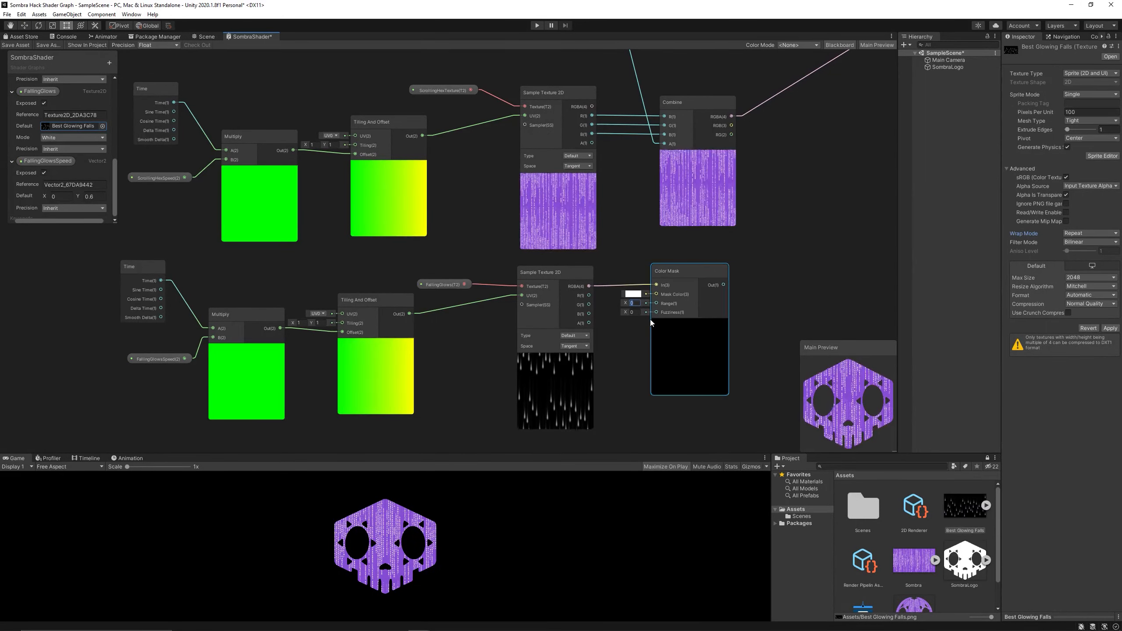
Set the Color Mask's Range to 1 and Fuzziness to 0.71.
type("1")
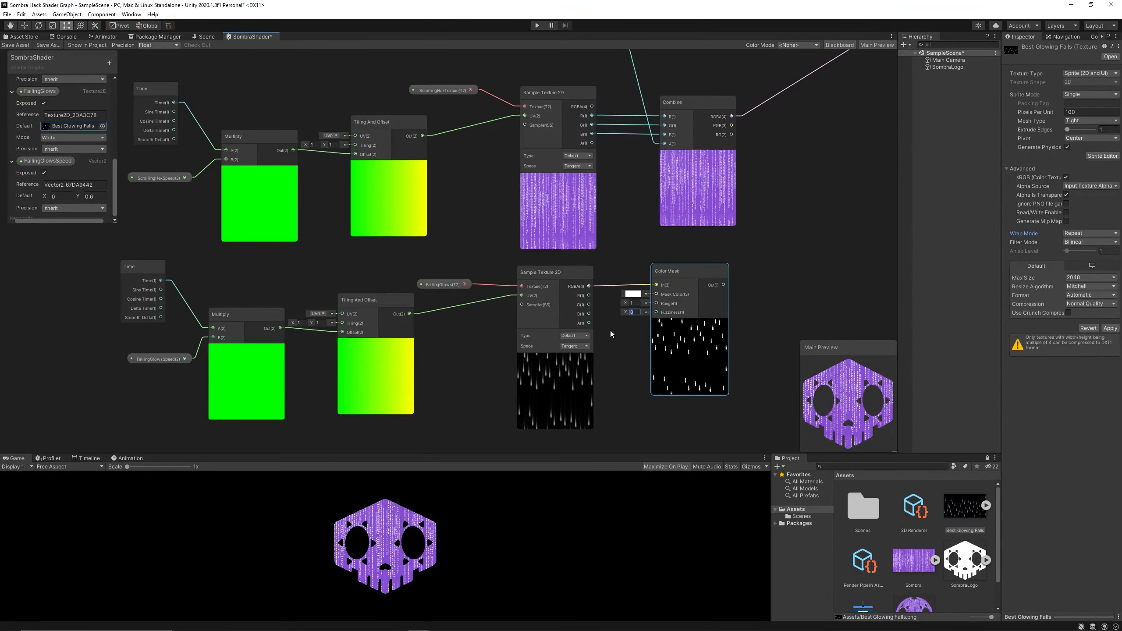
type("0.73")
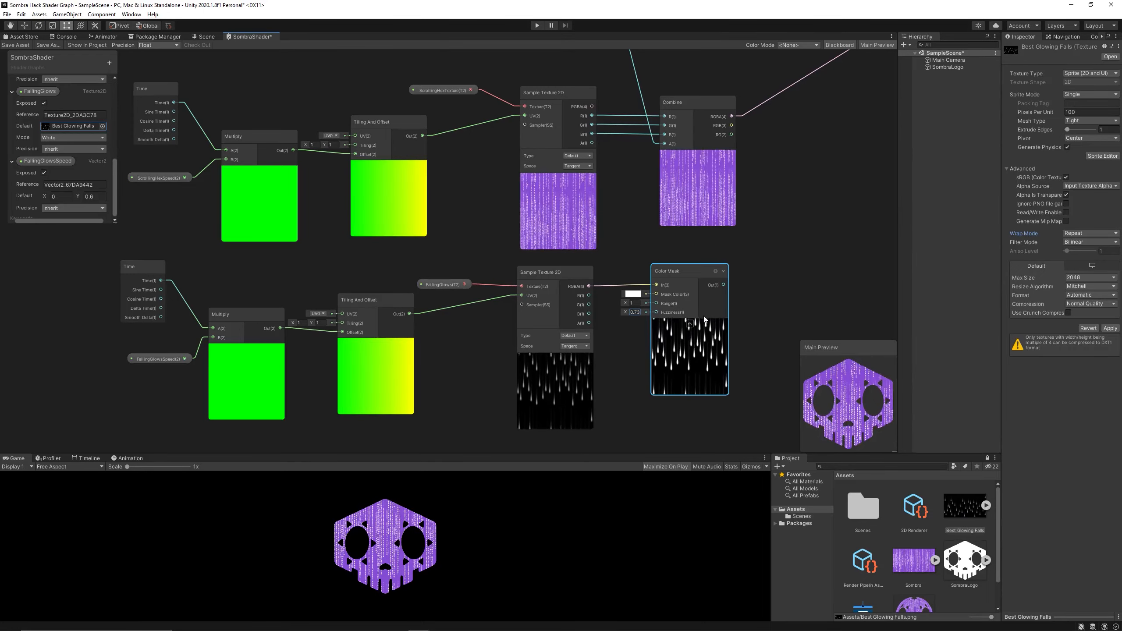
double_click(640, 313)
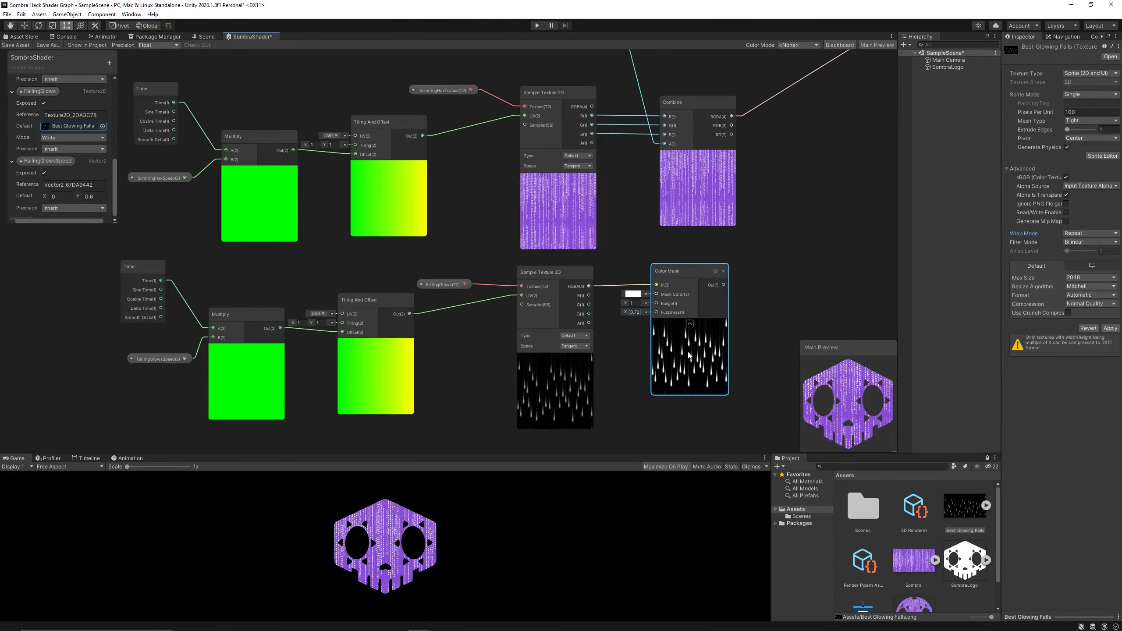
Add a Combine node and place it beside the Color Mask node.
middle_click_drag(760, 294, 647, 337)
right_click(647, 337)
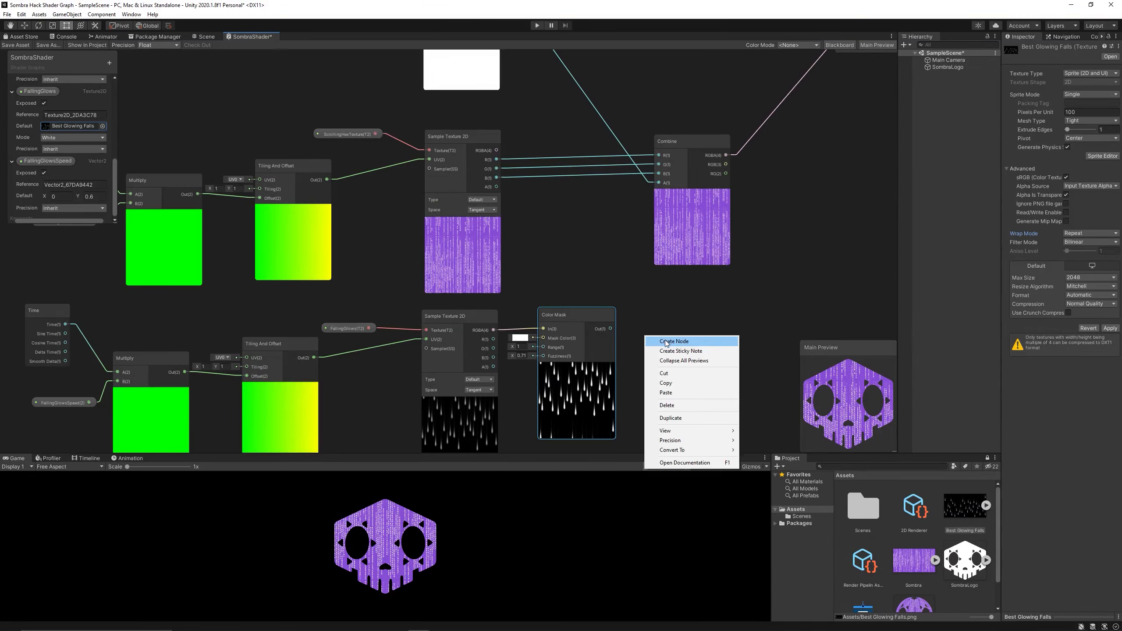
left_click(666, 342)
type("s")
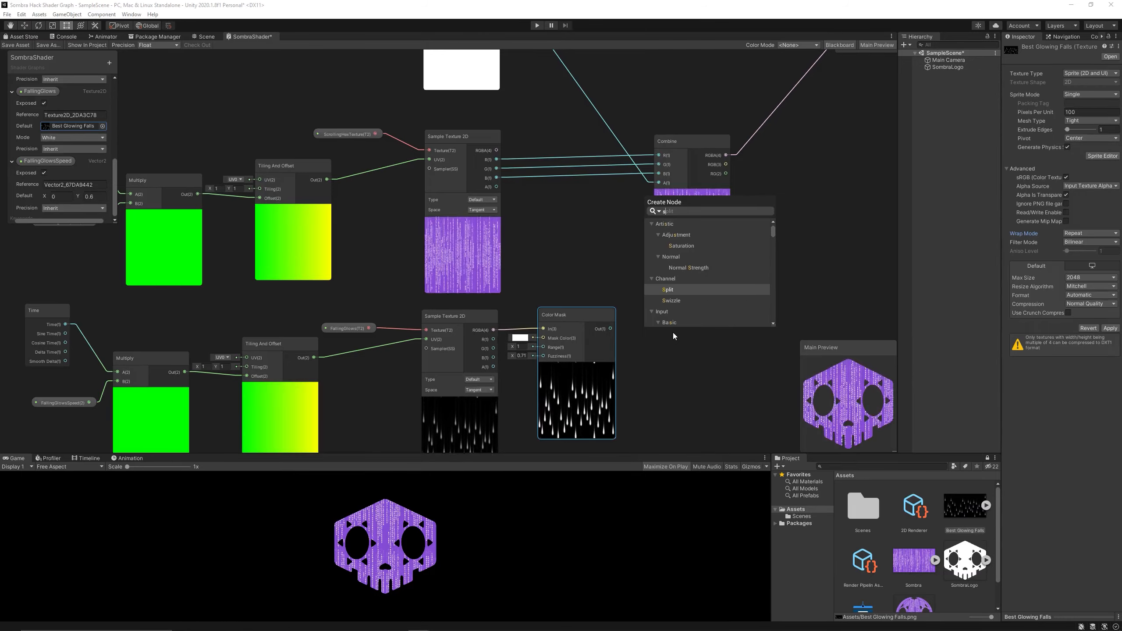
type("pl")
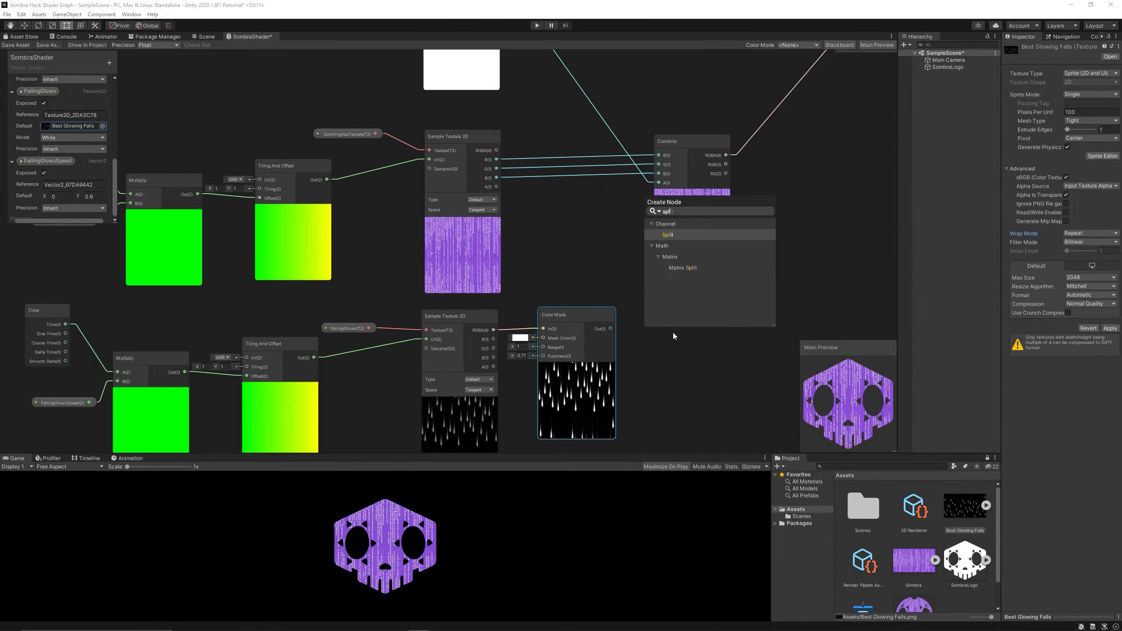
key("BackSpace")
key("BackSpace")
key("BackSpace")
type("comb")
key("Return")
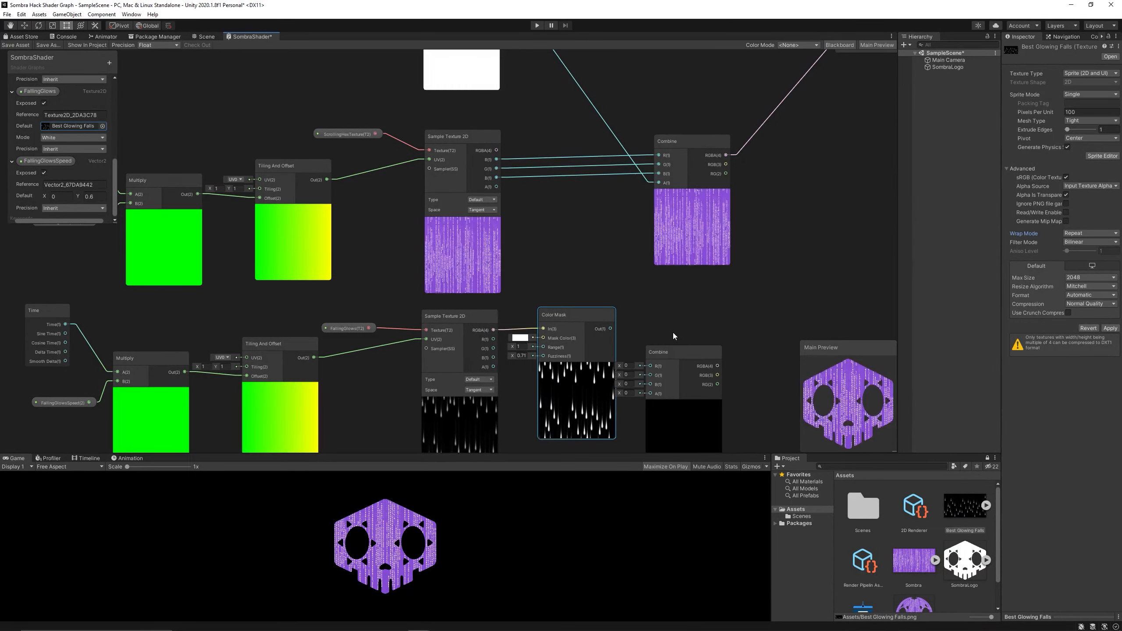
mouse_move(690, 354)
left_mouse_down()
mouse_move(707, 326)
mouse_move(677, 341)
left_mouse_up()
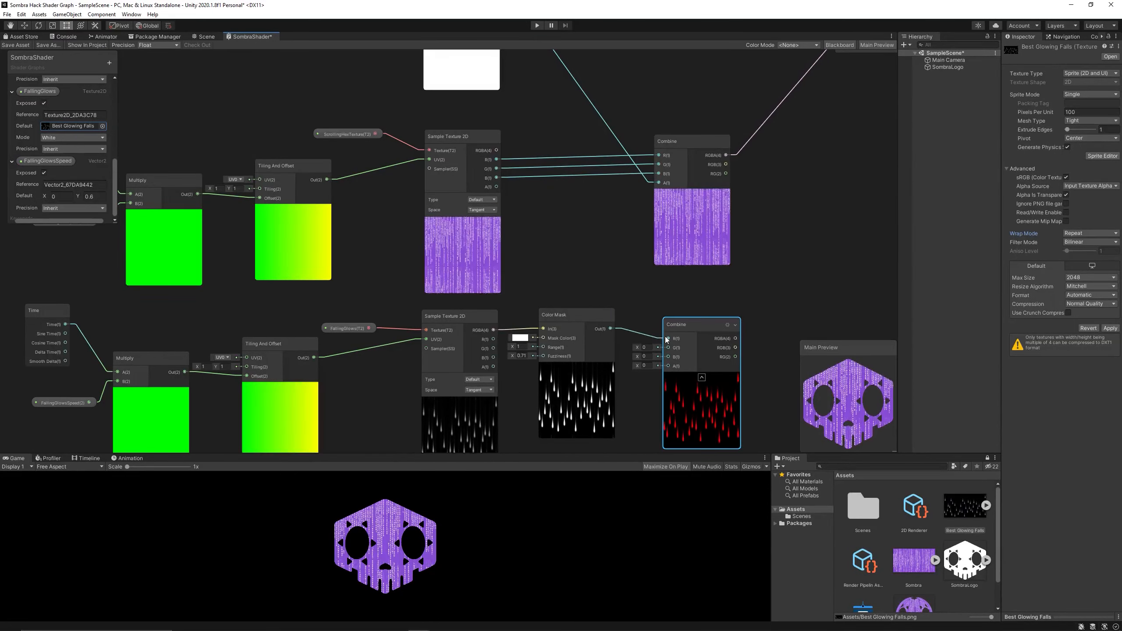
Connect the Color Mask output to the new Combine's R, G and B inputs, and the SombraLogo sampler's A output to its A input.
left_click_drag(611, 329, 672, 349)
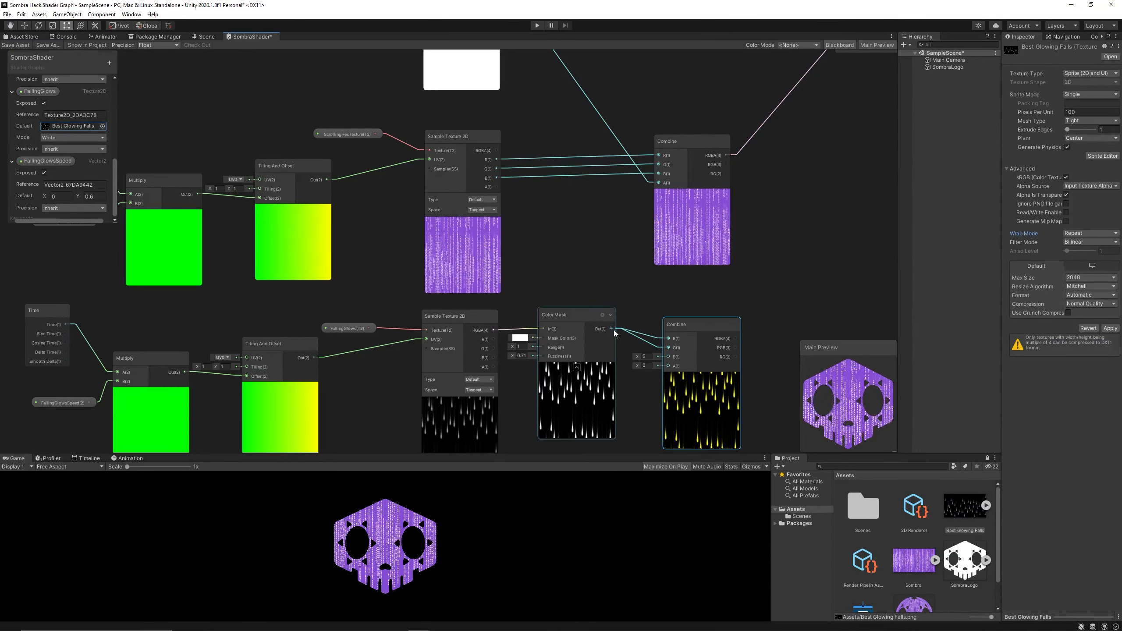
left_click_drag(610, 329, 691, 319)
scroll(556, 168, "down", 5)
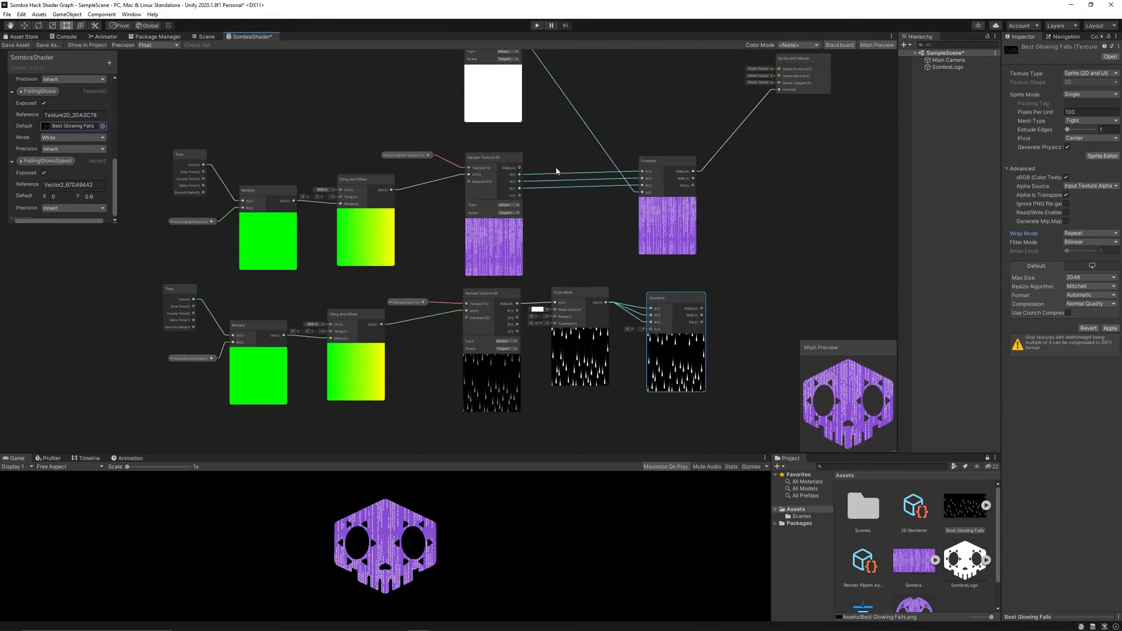
middle_click_drag(531, 77, 539, 131)
left_click_drag(521, 113, 583, 230)
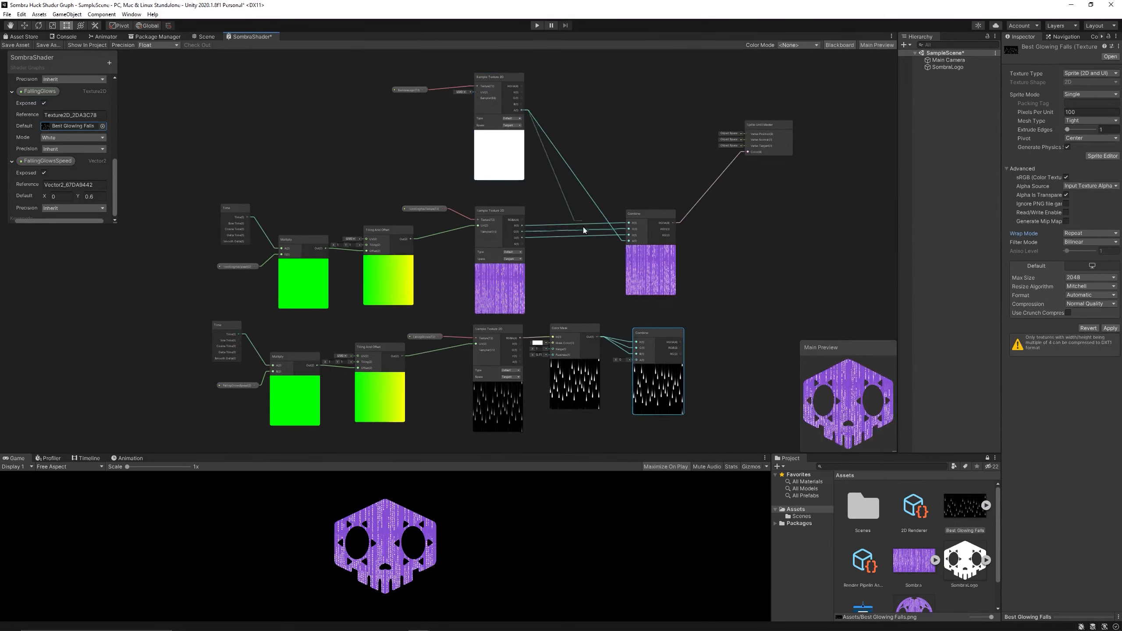
left_click_drag(633, 362, 636, 360)
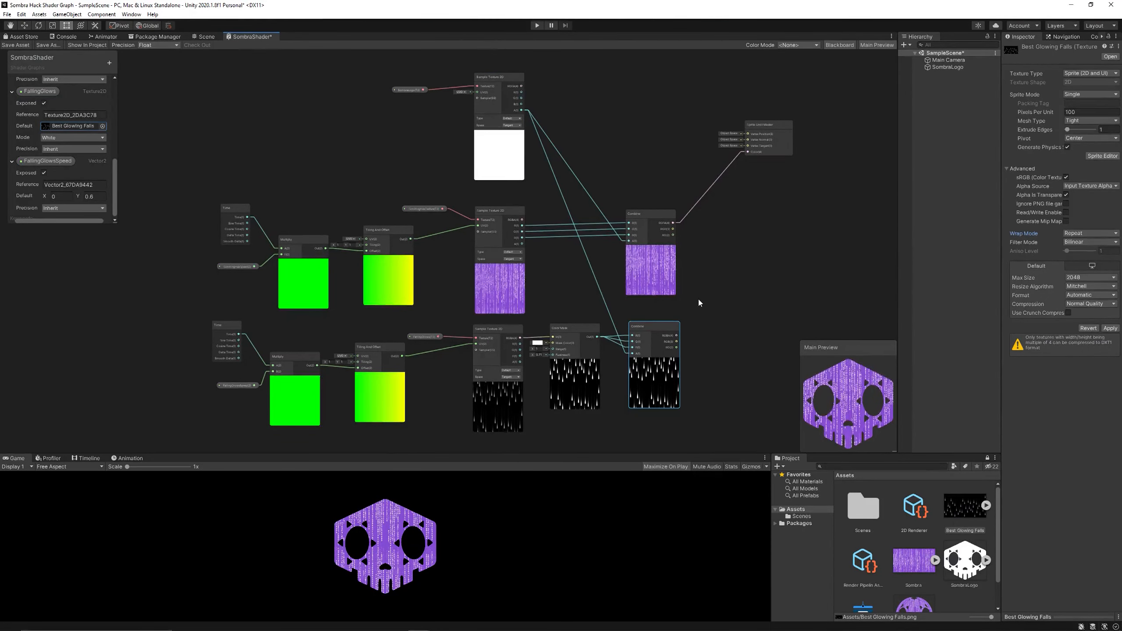
Add a Color property to the shader and name it "Falling glows color".
middle_click_drag(698, 299, 663, 230)
left_click(110, 62)
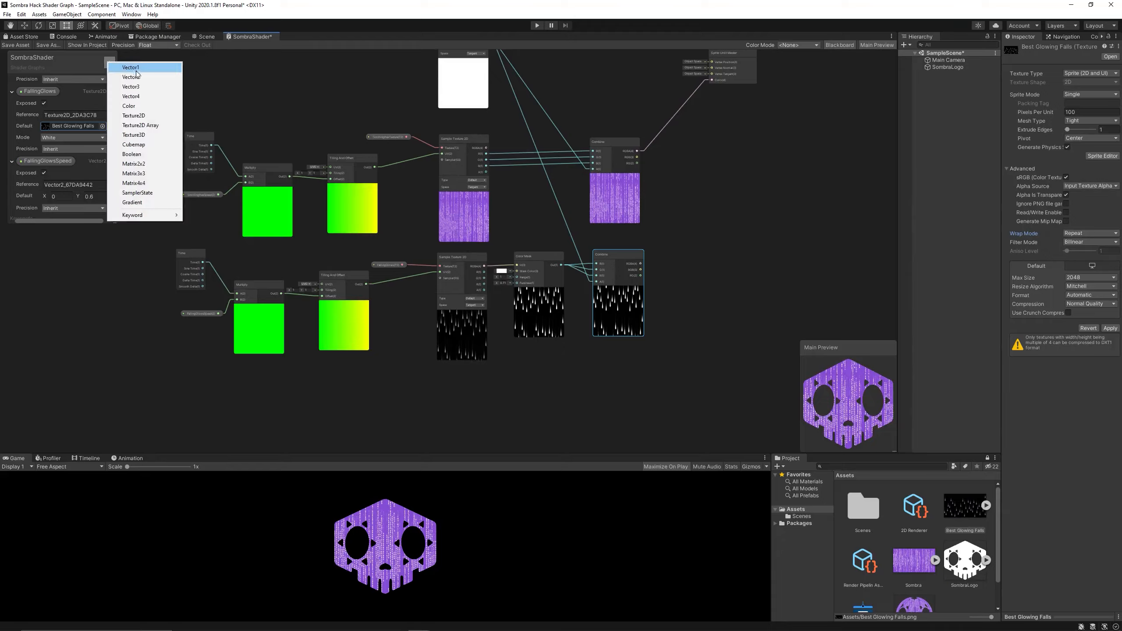
left_click(90, 131)
type("Falling glows color")
key("Return")
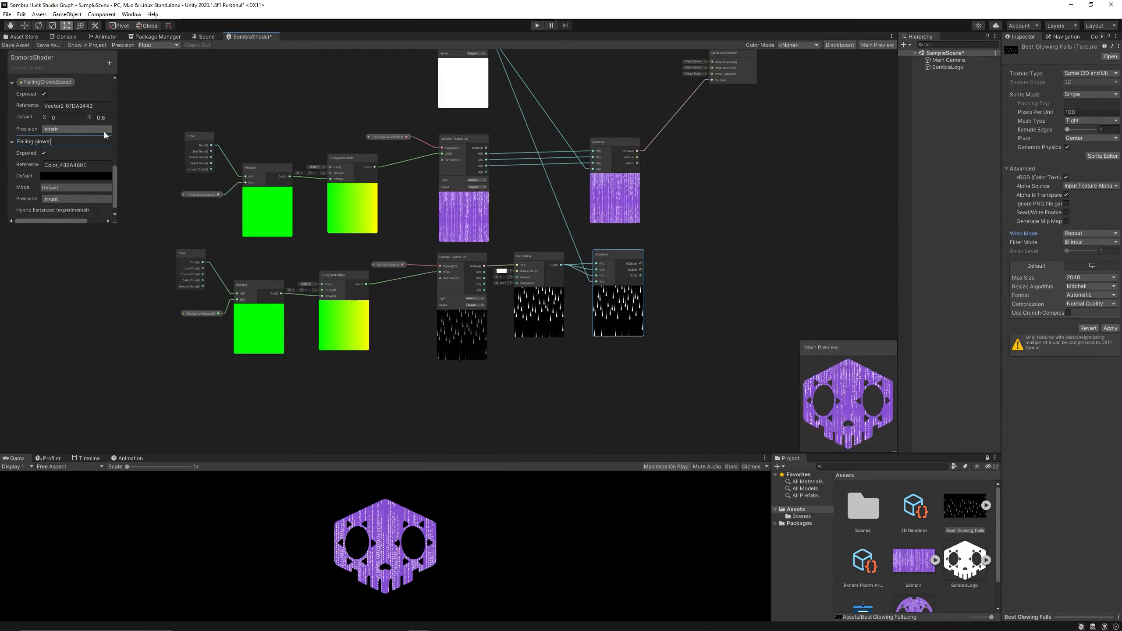
Set the Falling glows color property's mode to HDR and its default to near-white (255, 242, 242).
left_click(75, 187)
left_click(57, 206)
left_click(75, 176)
left_click(97, 221)
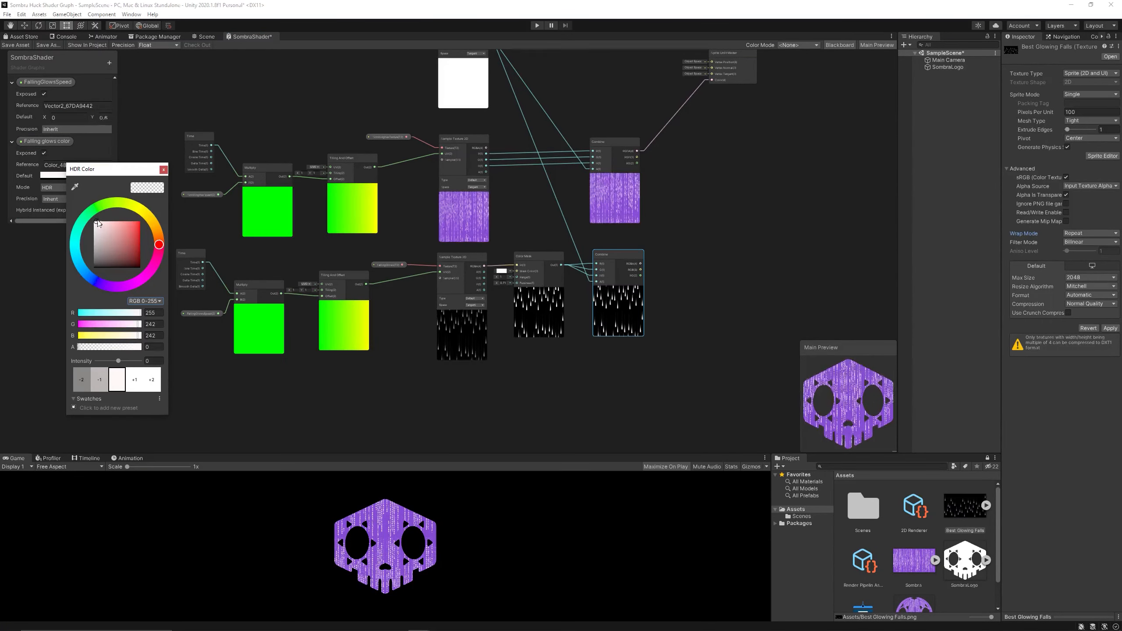
left_click(163, 169)
Place the Falling glows color property below the falling-glow Combine node and add a Multiply node beside them.
left_click_drag(47, 141, 611, 355)
key("space")
type("mul")
key("Return")
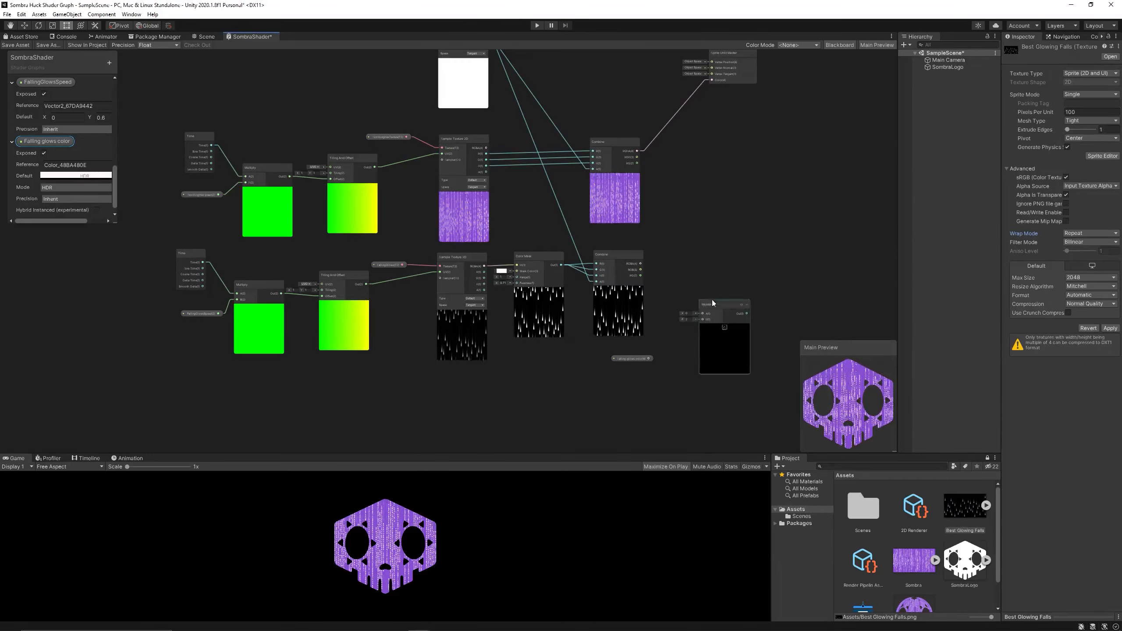
scroll(715, 303, "up", 4)
left_click_drag(659, 289, 621, 270)
Connect the falling-glow Combine's RGBA output to Multiply's A input and the Falling glows color property to its B input.
left_click_drag(497, 373, 476, 365)
left_click_drag(508, 364, 581, 284)
left_click_drag(515, 206, 592, 246)
Change the default of the Falling glows color property to a light pink.
left_click(75, 176)
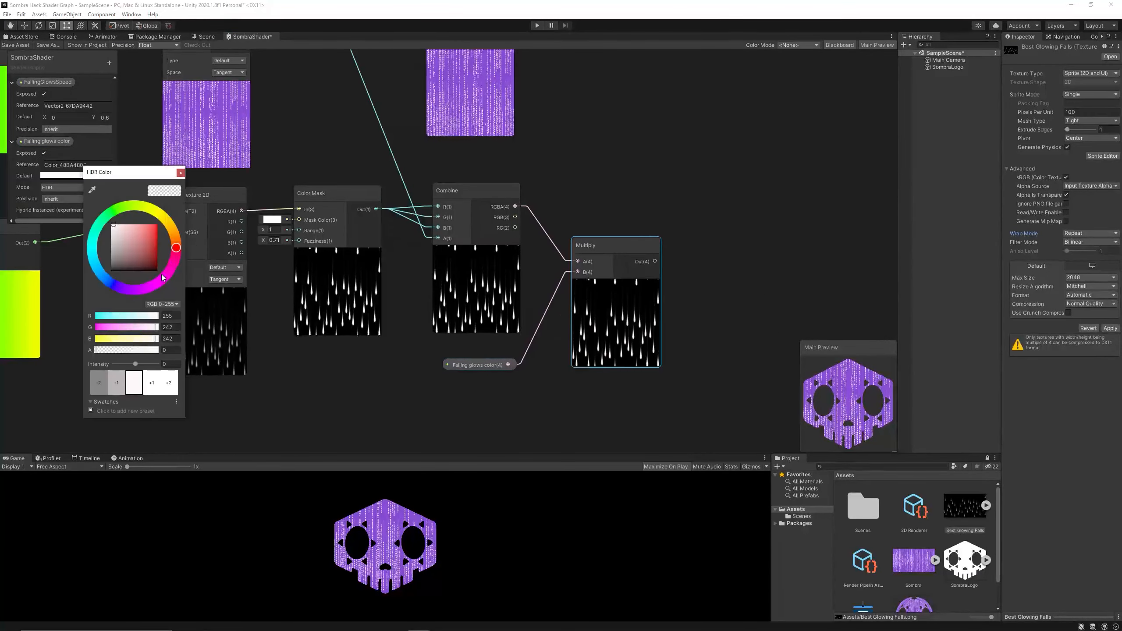
left_click(164, 277)
left_click(136, 225)
left_click(181, 172)
Add an Add node that sums the scrolling-hex Combine and the glow Multiply, and feed it into the Sprite Unlit Master's Color input.
middle_click_drag(618, 241, 501, 290)
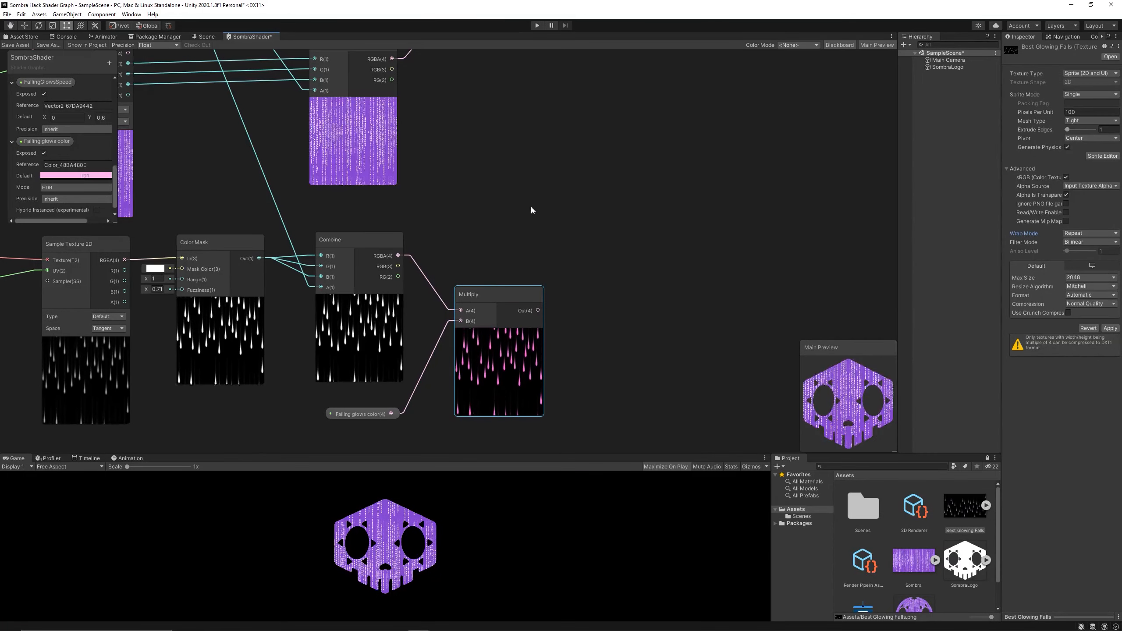
left_click_drag(485, 294, 486, 287)
scroll(485, 288, "down", 3)
key("space")
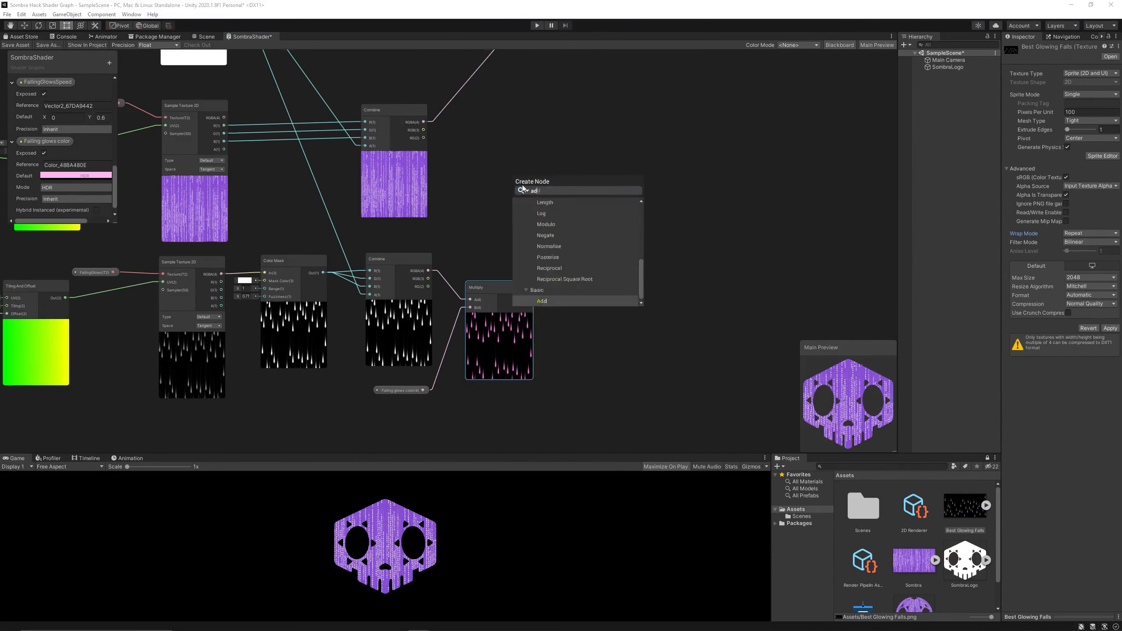
type("add")
left_click(537, 199)
left_click_drag(536, 200, 591, 186)
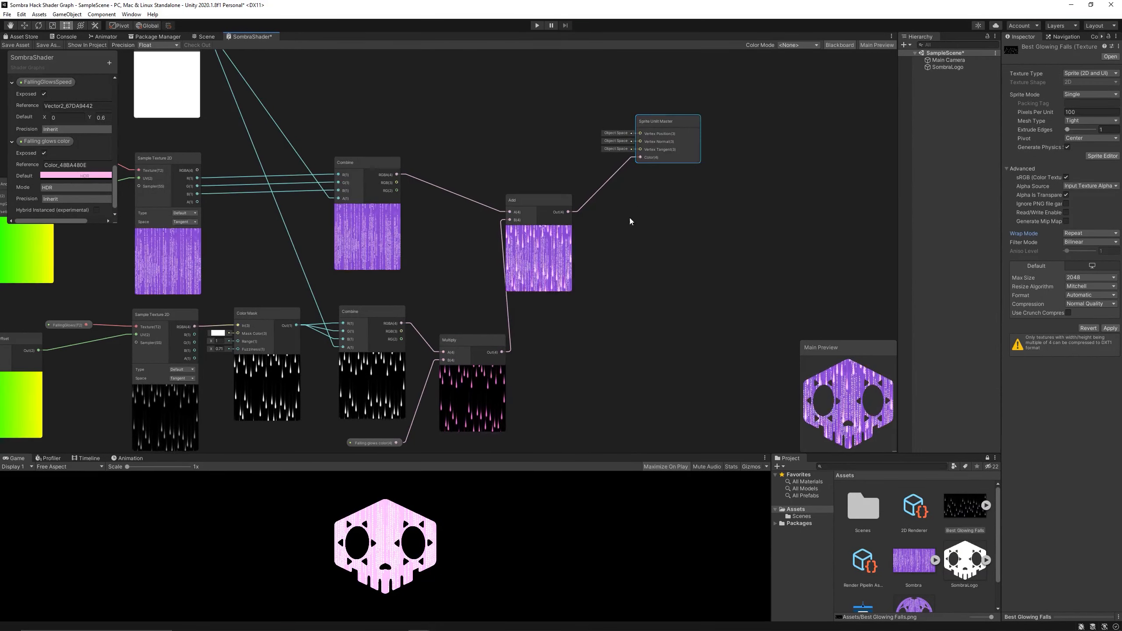
Insert a Clamp node between the Add node and the Sprite Unlit Master's Color input, and save the shader asset.
right_click(609, 241)
left_click(628, 246)
type("clam")
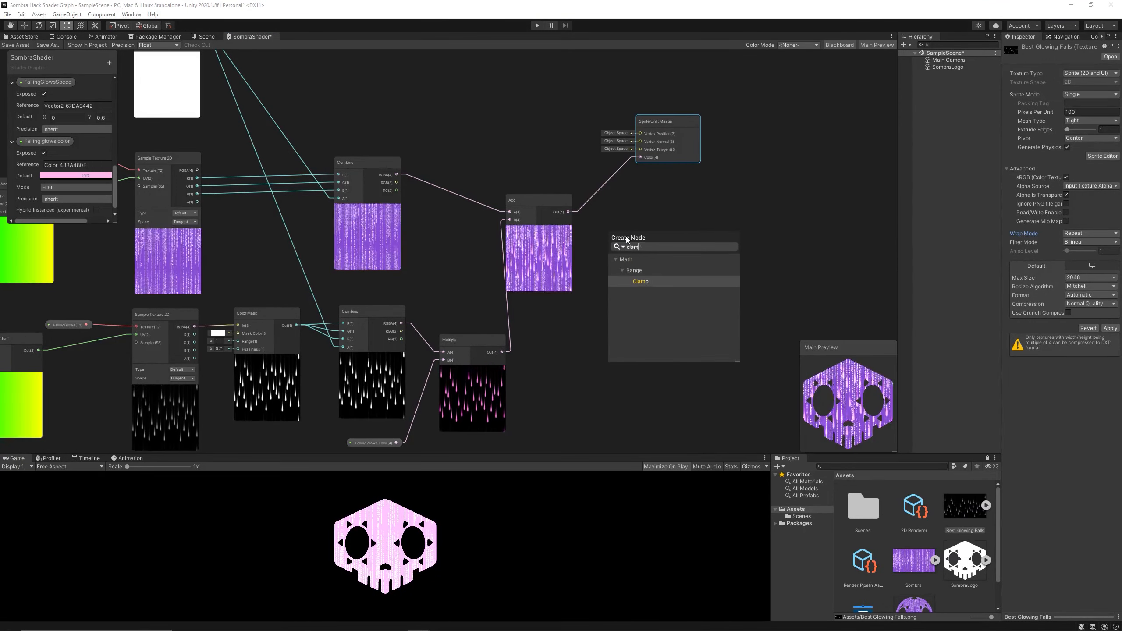
key("Return")
left_click_drag(664, 131, 670, 133)
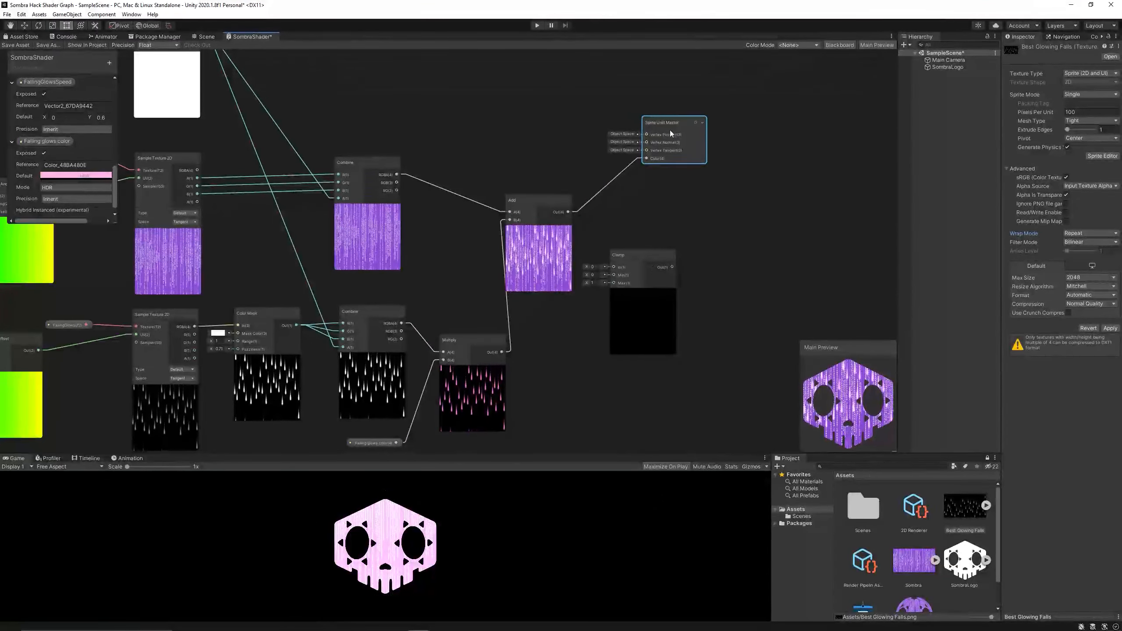
left_click_drag(673, 269, 691, 168)
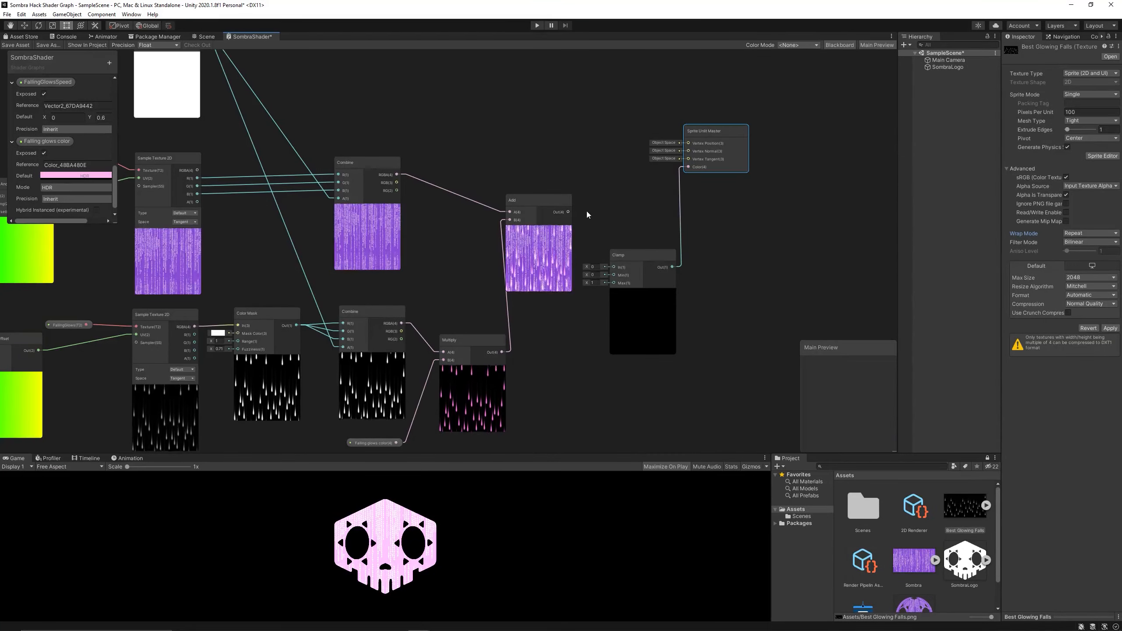
left_click_drag(572, 212, 622, 223)
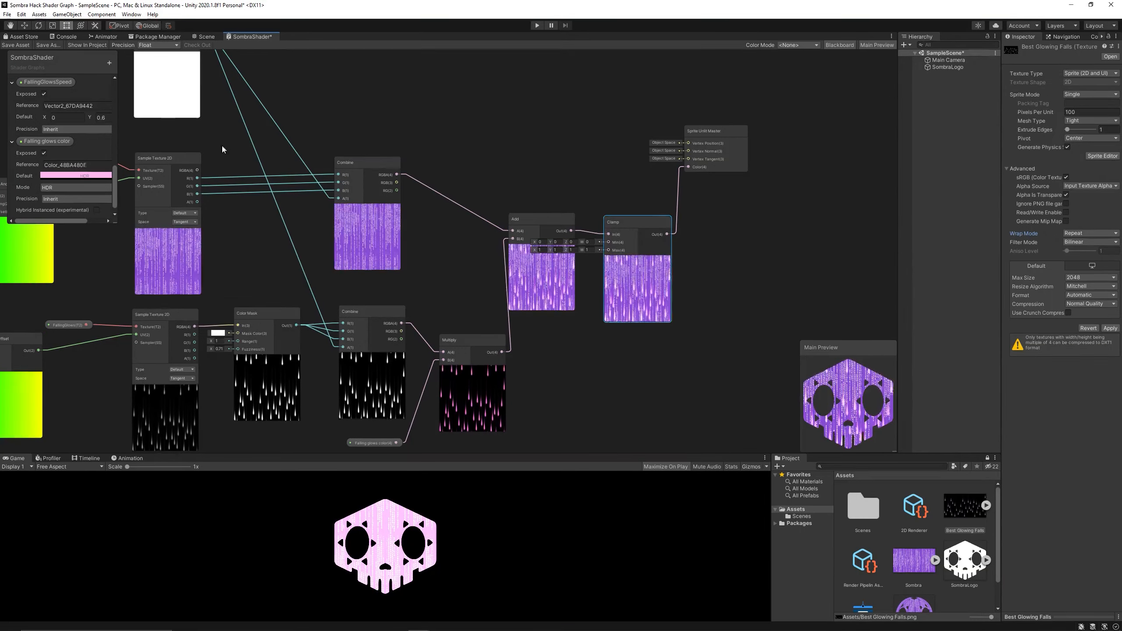
left_click(17, 45)
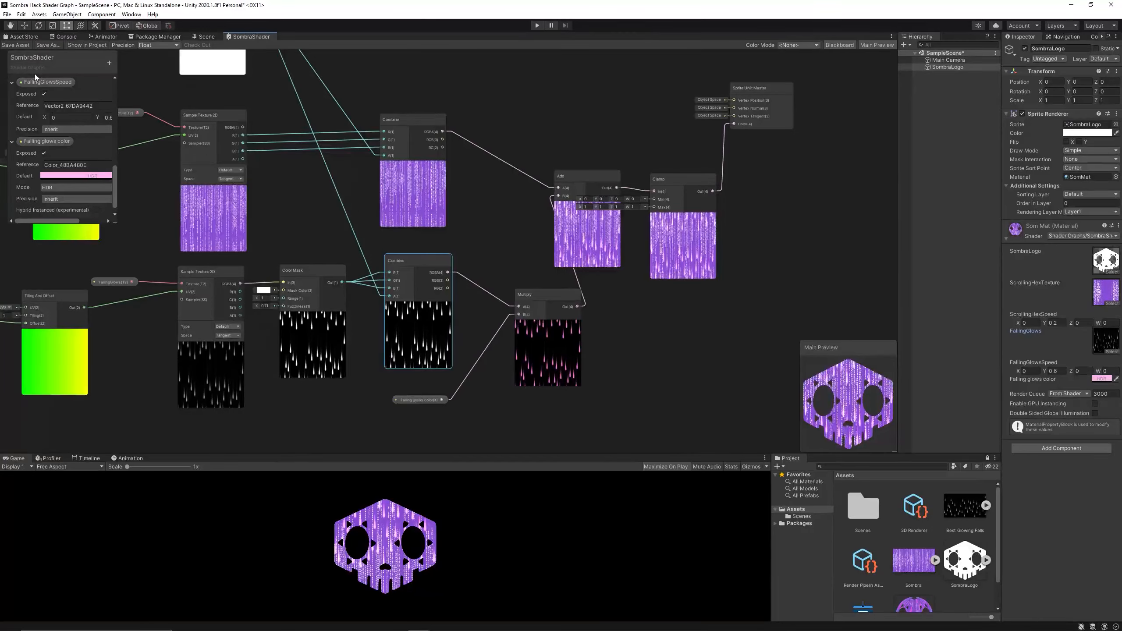
Move the glow Multiply node and the Falling glows color node closer to the Combine node.
left_click(530, 288)
left_click_drag(533, 288, 517, 278)
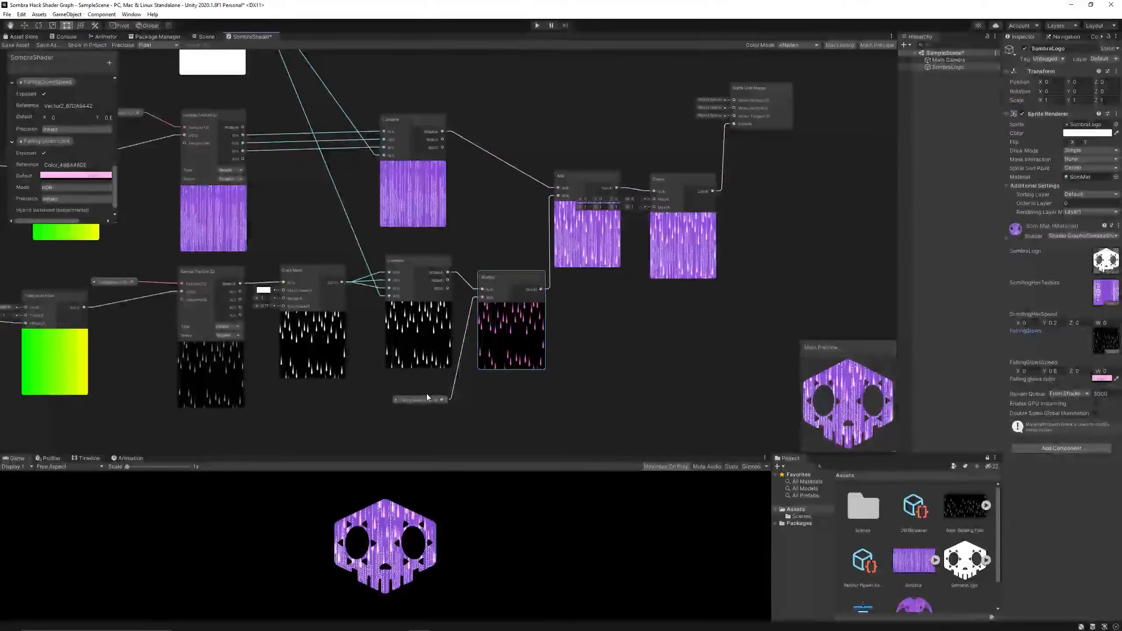
left_click_drag(425, 399, 415, 388)
left_click(513, 277)
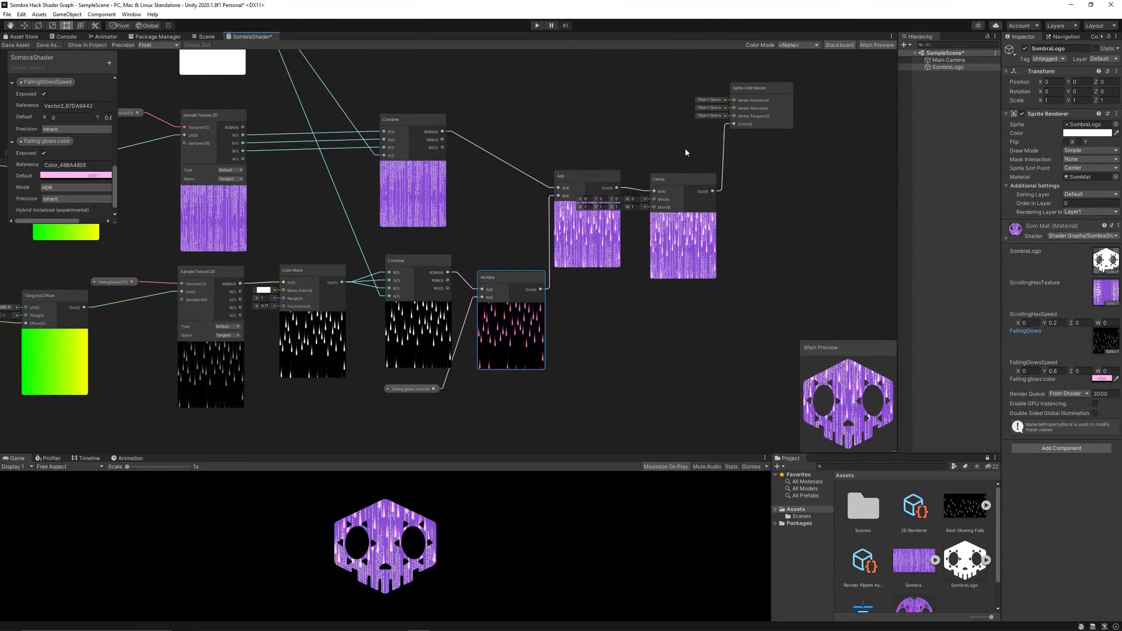
Run the scene, saving the shader graph changes, to examine the falling glows on the logo, and stop playback.
left_click(537, 25)
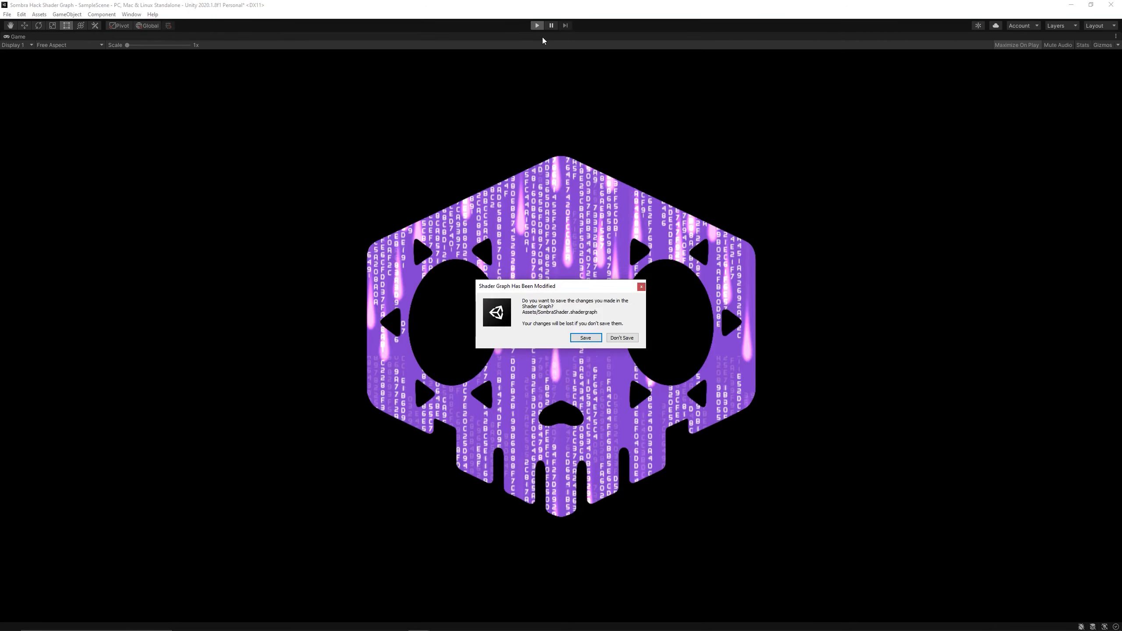
left_click(586, 337)
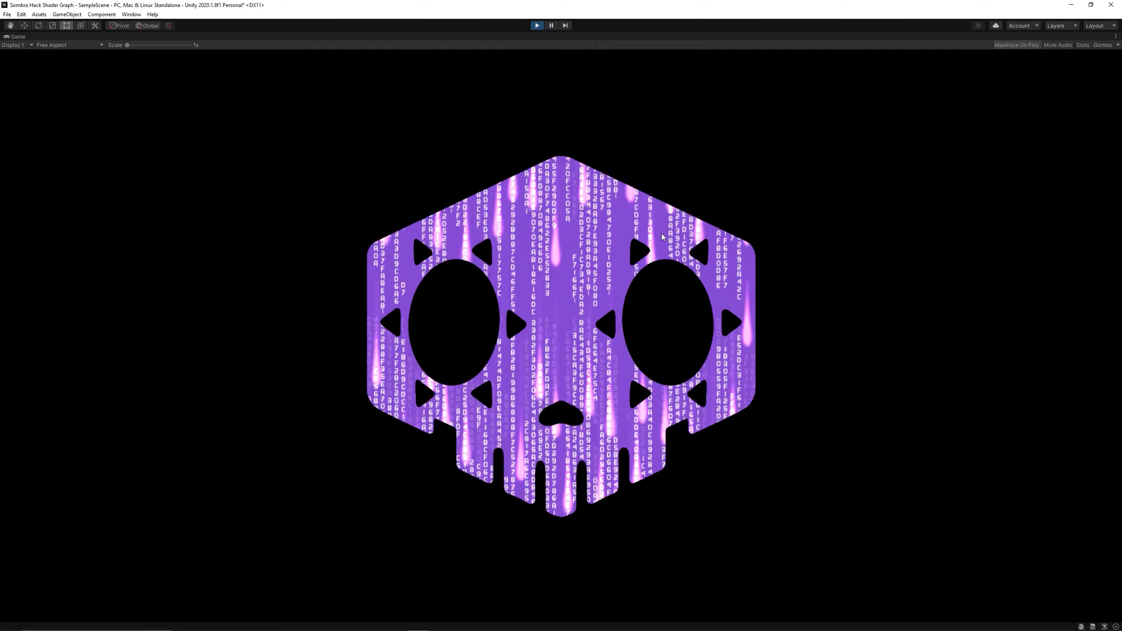
left_click(541, 26)
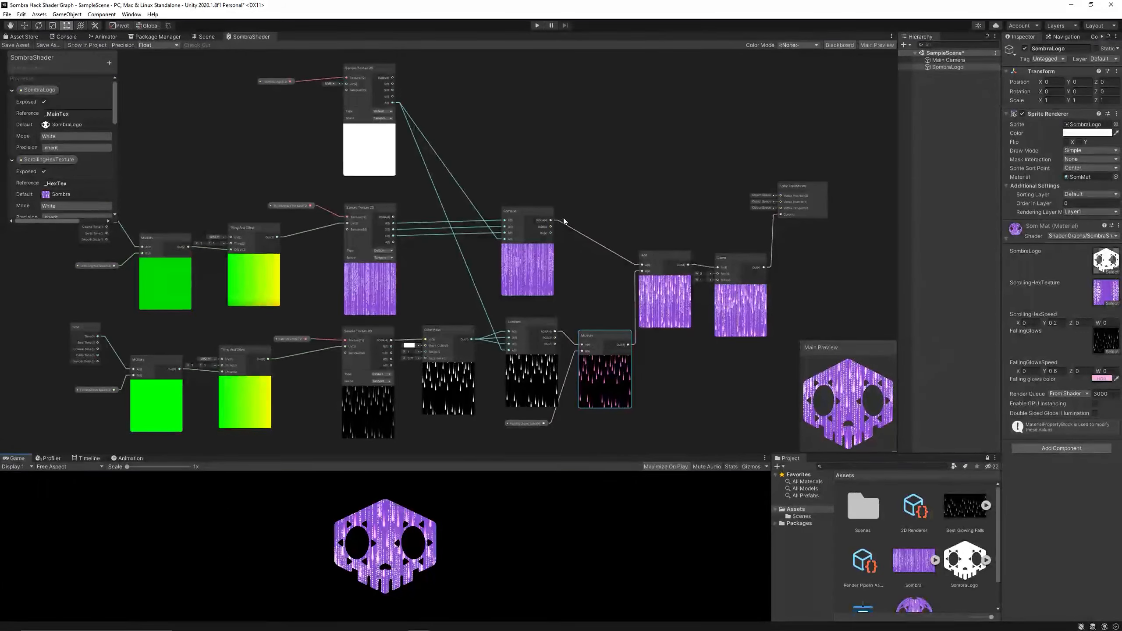
Nudge the SombraLogo sampler to tidy the layout, and undo the last move of the falling-glow nodes.
middle_click_drag(446, 177, 501, 241)
left_click_drag(425, 137, 434, 137)
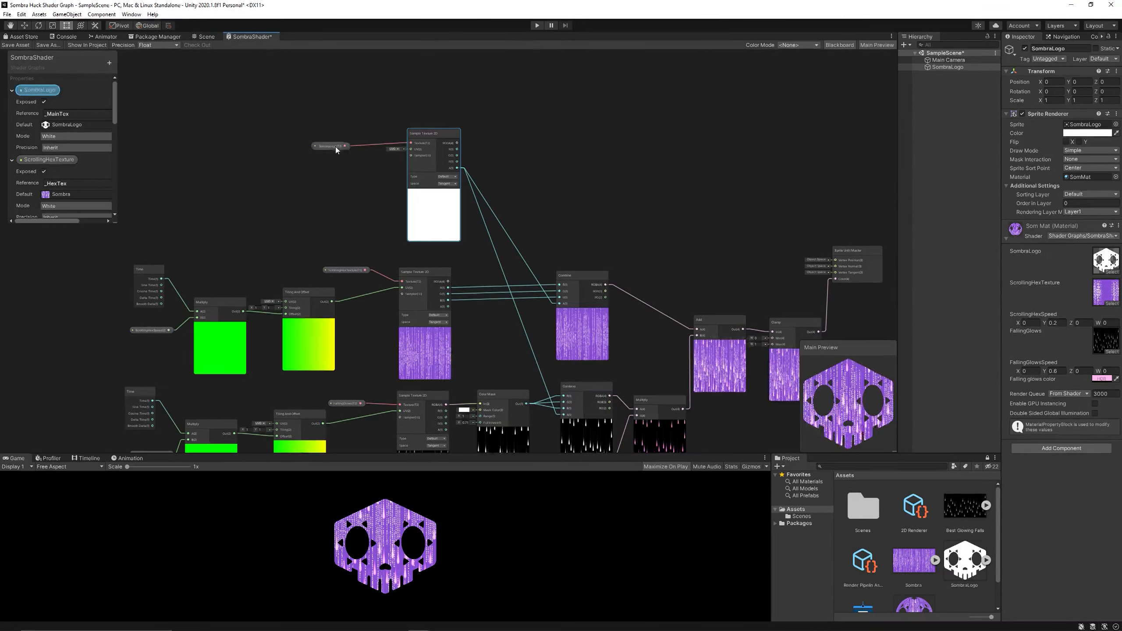
left_click(707, 179)
scroll(710, 179, "down", 3)
scroll(650, 347, "up", 2)
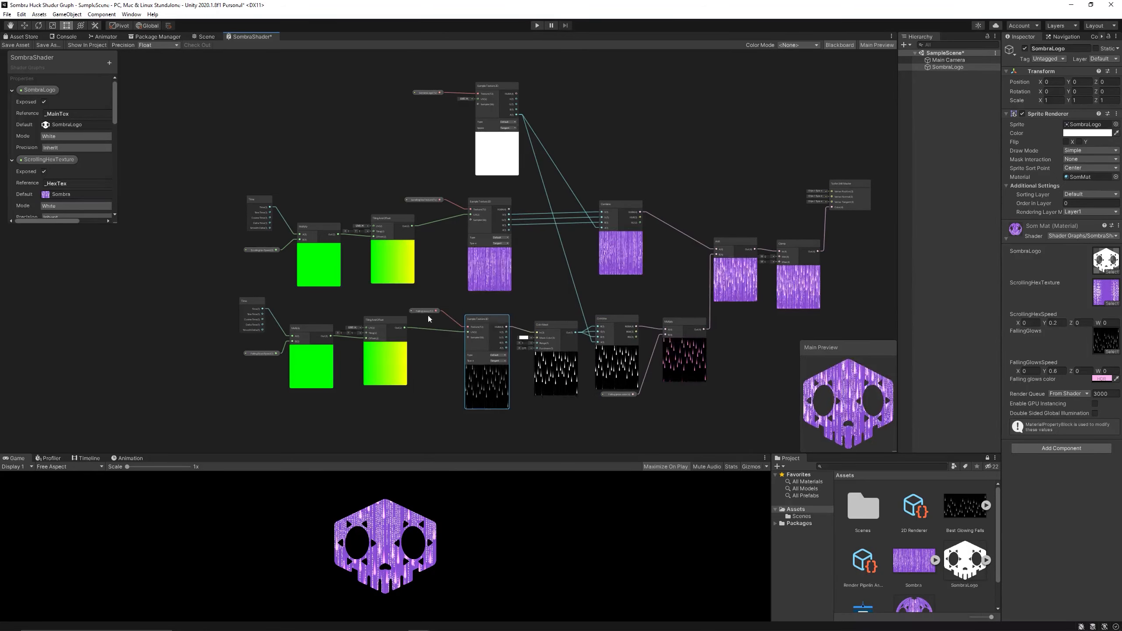
key("ctrl+z")
Group all the nodes of the falling-glow row under the title "Falling Glows".
left_click_drag(700, 427, 701, 428)
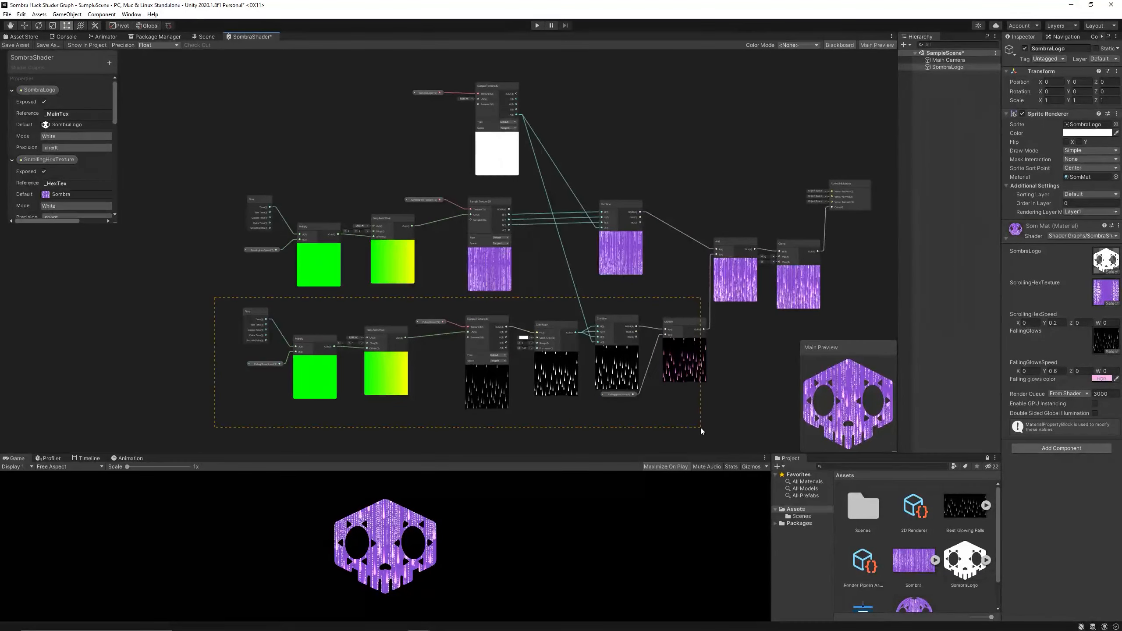
key("f")
key("ctrl+g")
type("Falling Glows")
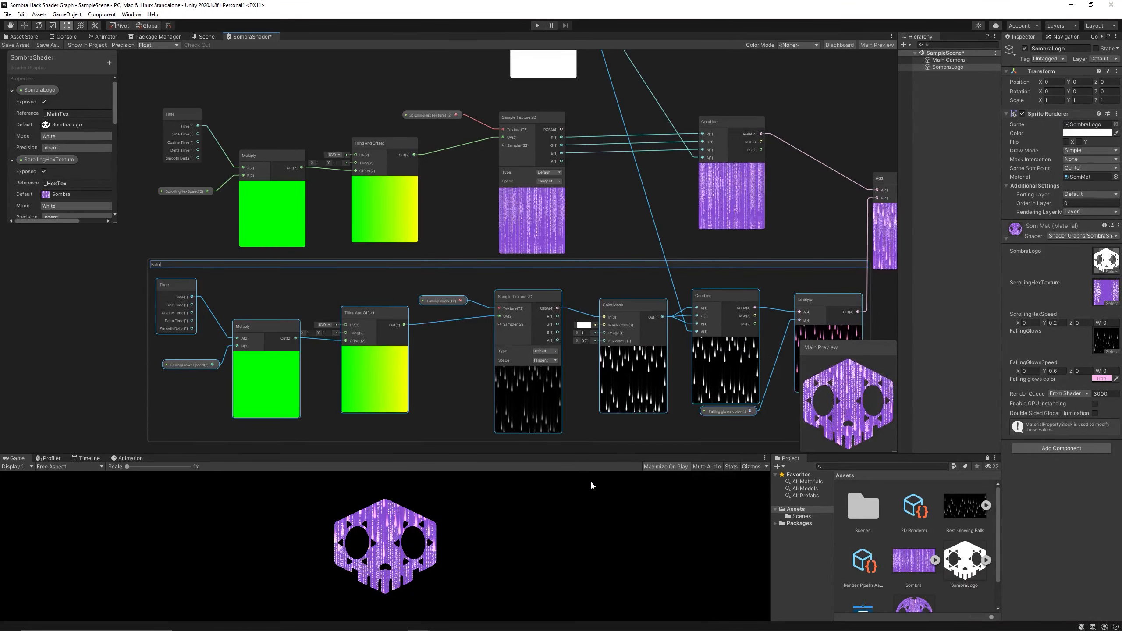
key("Return")
Group the nodes of the scrolling hex texture row under the title "Scrolling Hex".
scroll(587, 397, "down", 3)
left_click_drag(237, 164, 722, 287)
right_click(689, 251)
left_click(707, 283)
type("Scrolling Hex")
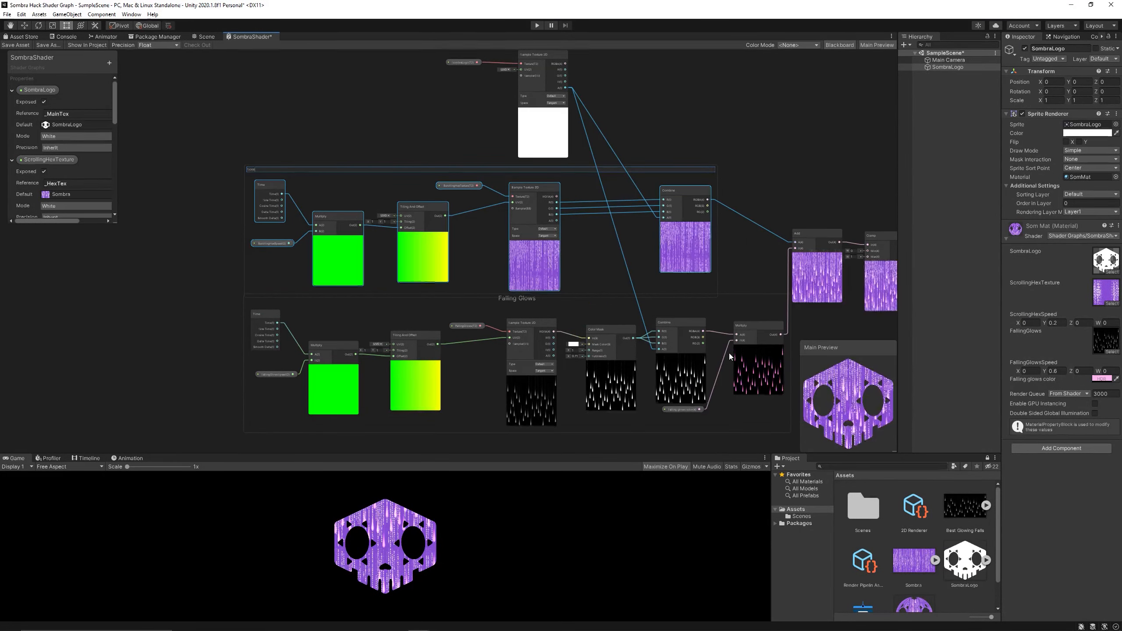
key("Return")
Reposition the SombraLogo sampler and its property node above the Scrolling Hex group.
middle_click_drag(625, 136, 548, 232)
left_click_drag(466, 172, 507, 167)
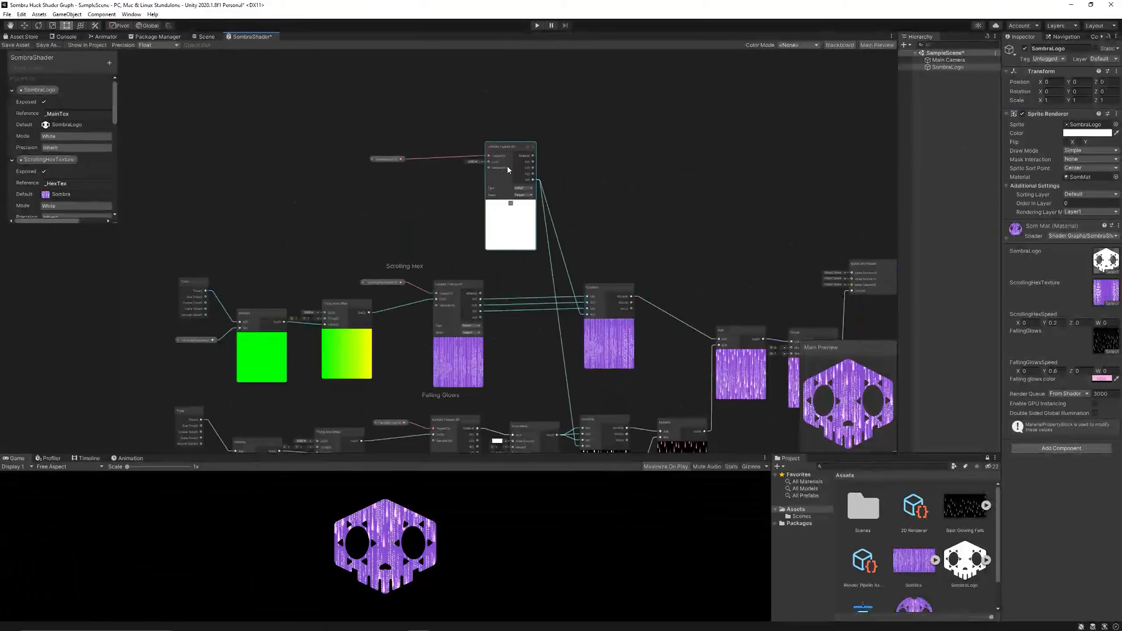
left_click_drag(384, 158, 411, 154)
Add a UV node in the empty graph area before the SombraLogo sampler.
scroll(505, 155, "up", 2)
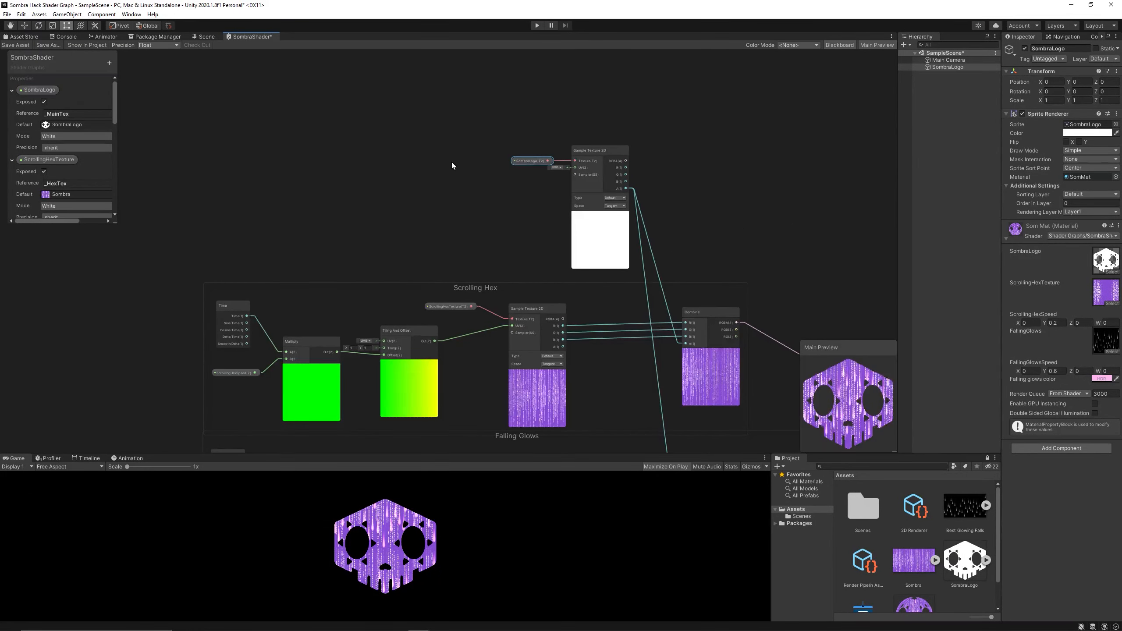
scroll(427, 172, "up", 3)
key("space")
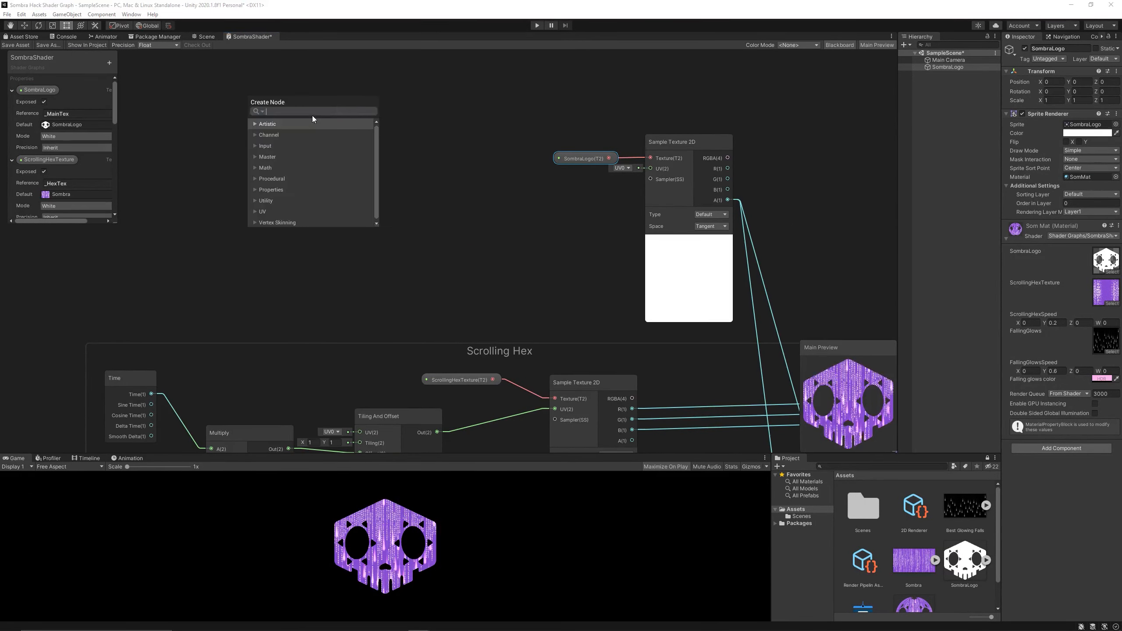
type("uv")
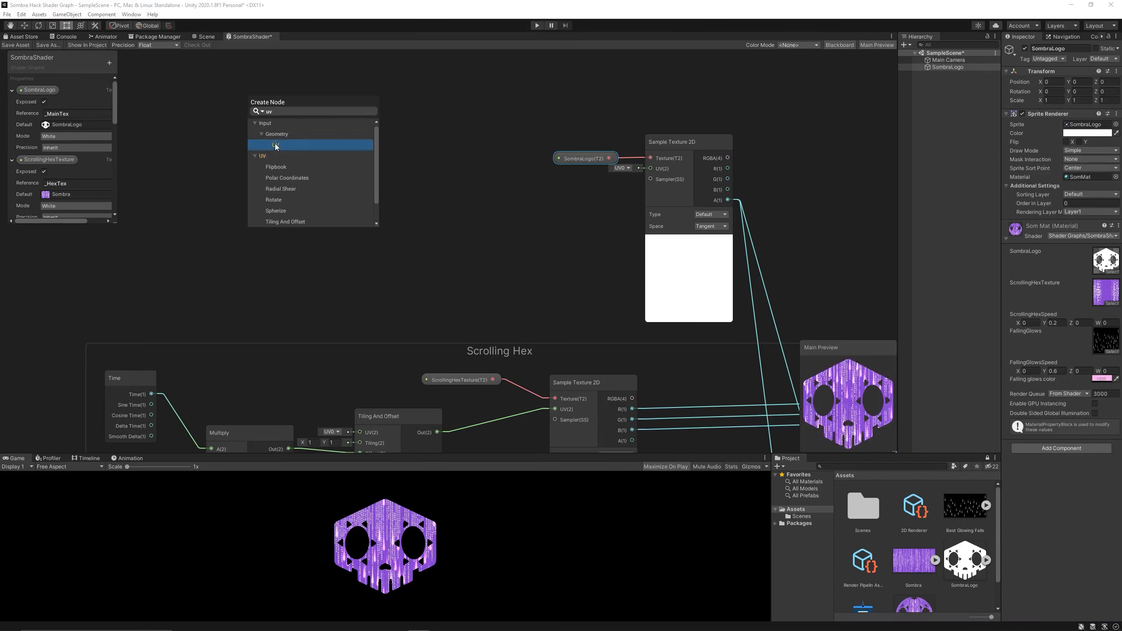
left_click(275, 144)
left_click_drag(216, 87, 186, 85)
Add a Split node beside the UV node and feed the UV output into it.
right_click(260, 139)
left_click(285, 144)
type("s")
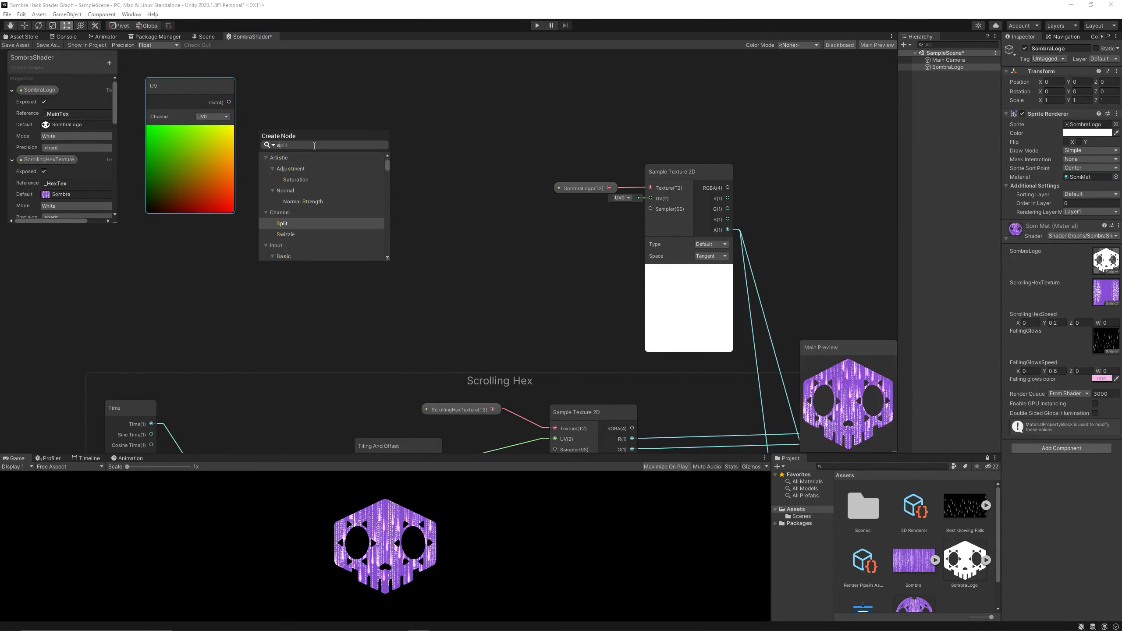
key("Return")
left_click_drag(162, 85, 144, 119)
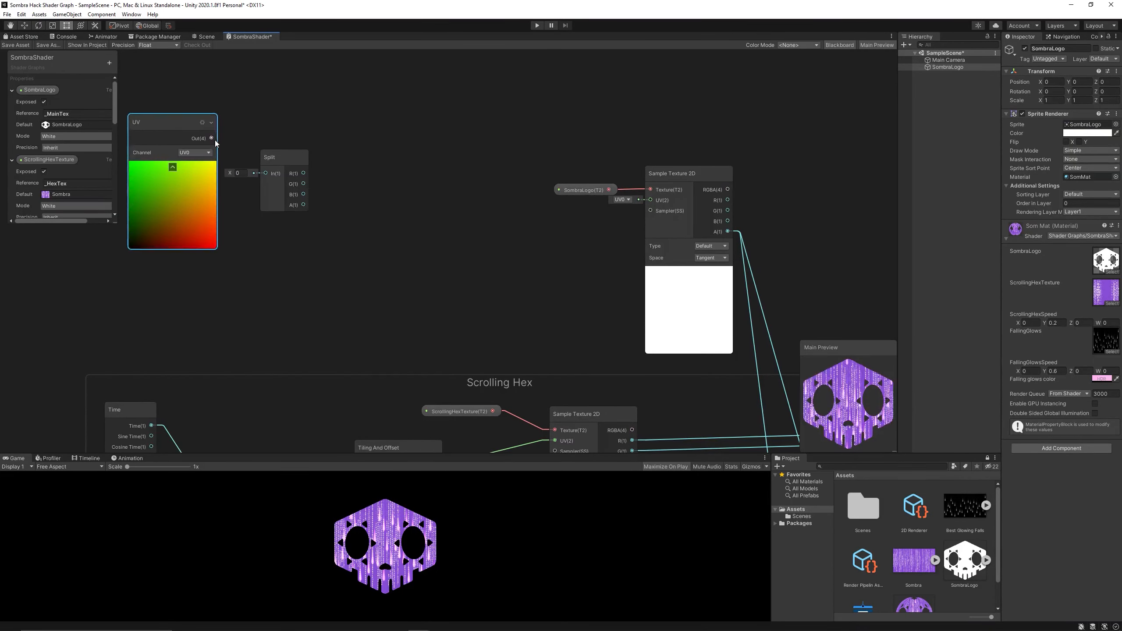
left_click_drag(215, 141, 272, 138)
Add a Simple Noise node and connect Split's G output to its UV input.
right_click(319, 226)
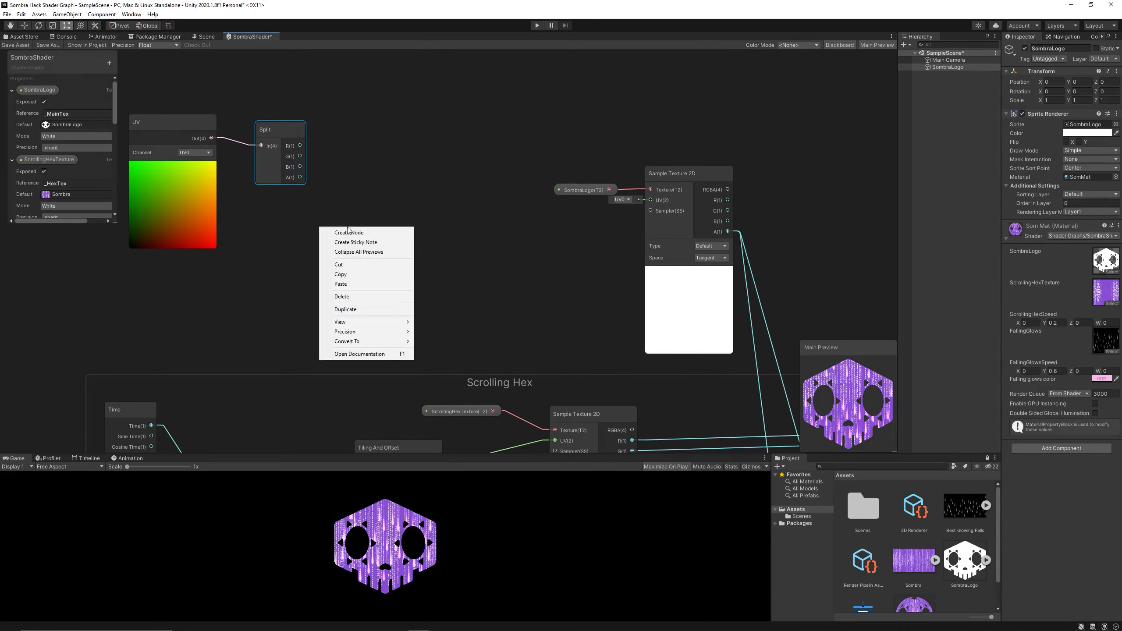
left_click(370, 231)
type("simple noise")
key("Return")
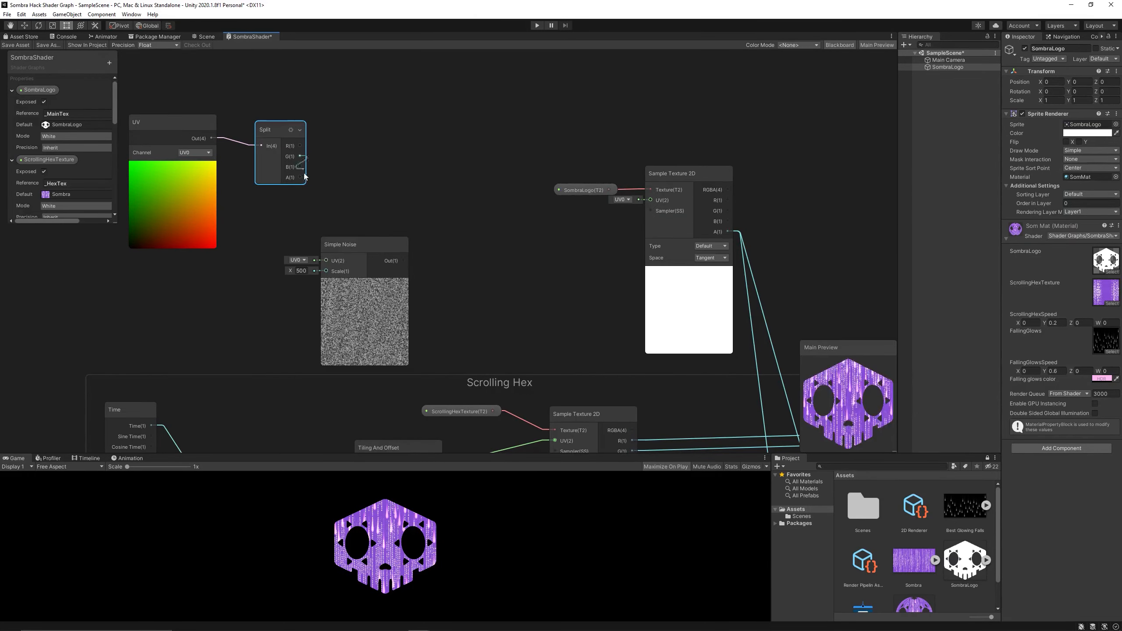
left_click_drag(299, 146, 340, 195)
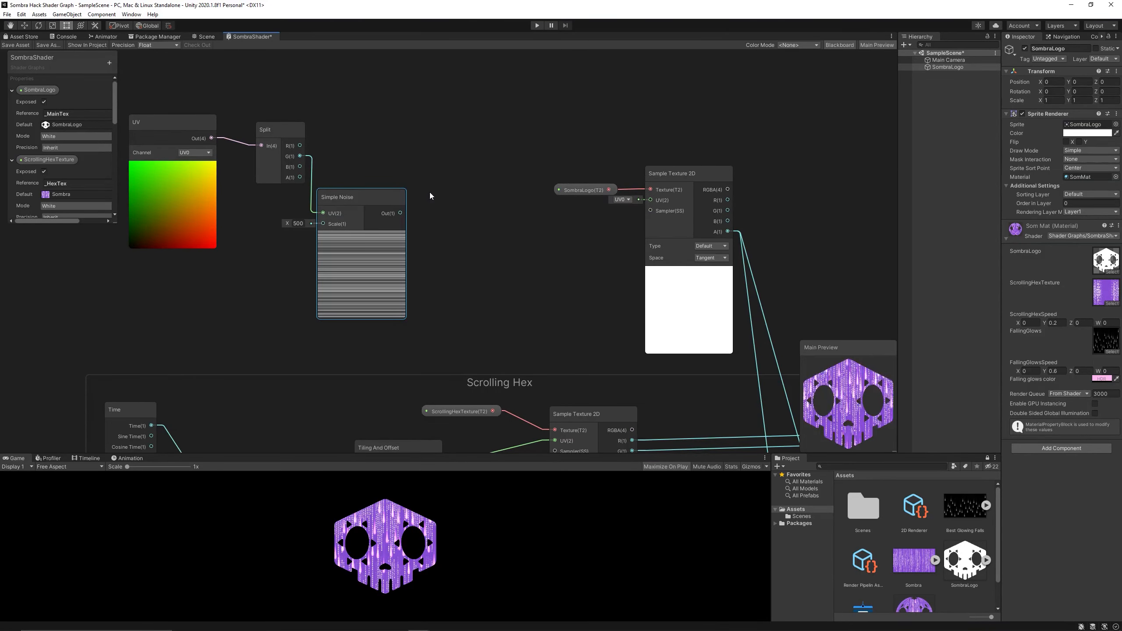
Add a Vector1 property named DistortionControl to the shader's properties.
left_click(109, 62)
left_click(128, 70)
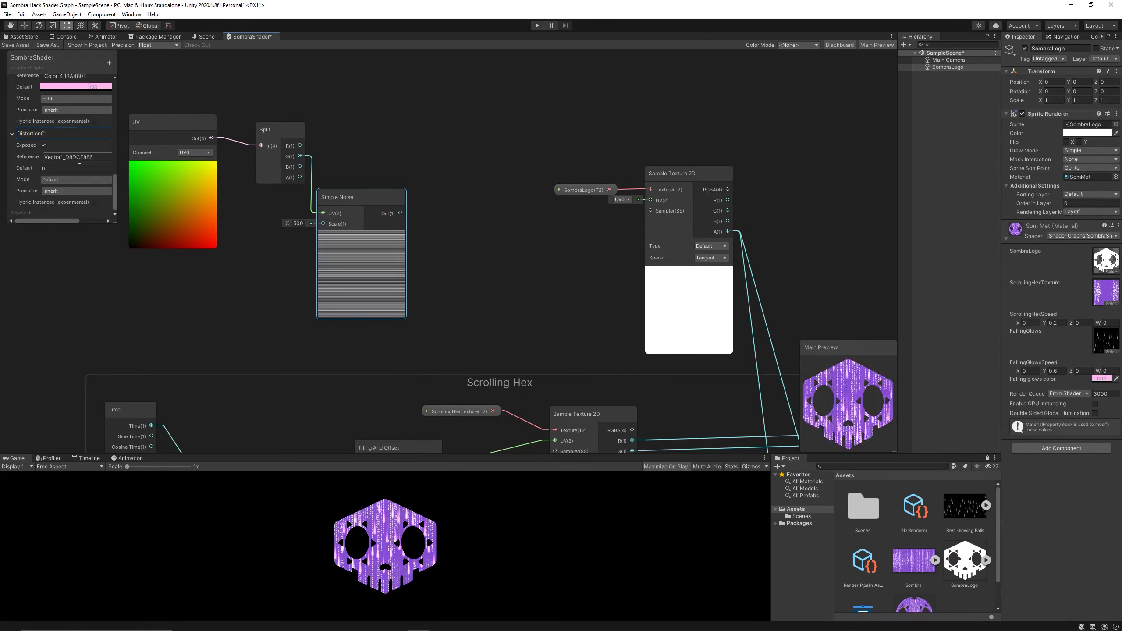
type("DistortionControl")
key("Return")
left_click_drag(45, 133, 323, 224)
left_click(346, 197)
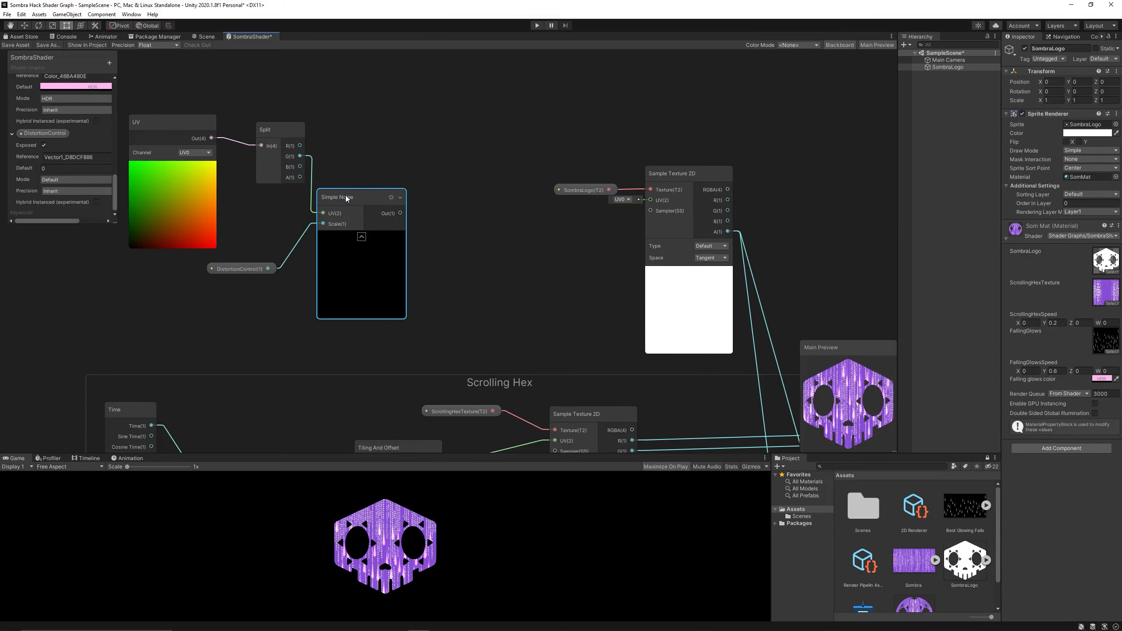
left_click(295, 244)
key("Delete")
left_click(253, 271)
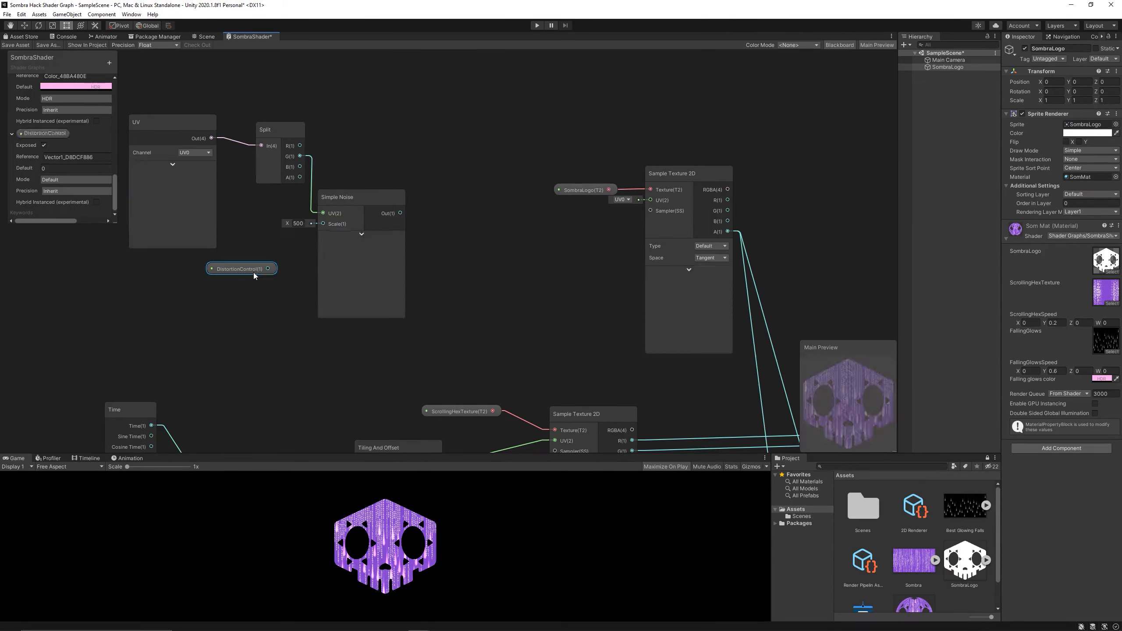
left_click_drag(265, 268, 398, 347)
key("Delete")
Add a Multiply node after Simple Noise and connect the noise output to its A input.
right_click(458, 204)
left_click(487, 209)
type("mul")
key("Return")
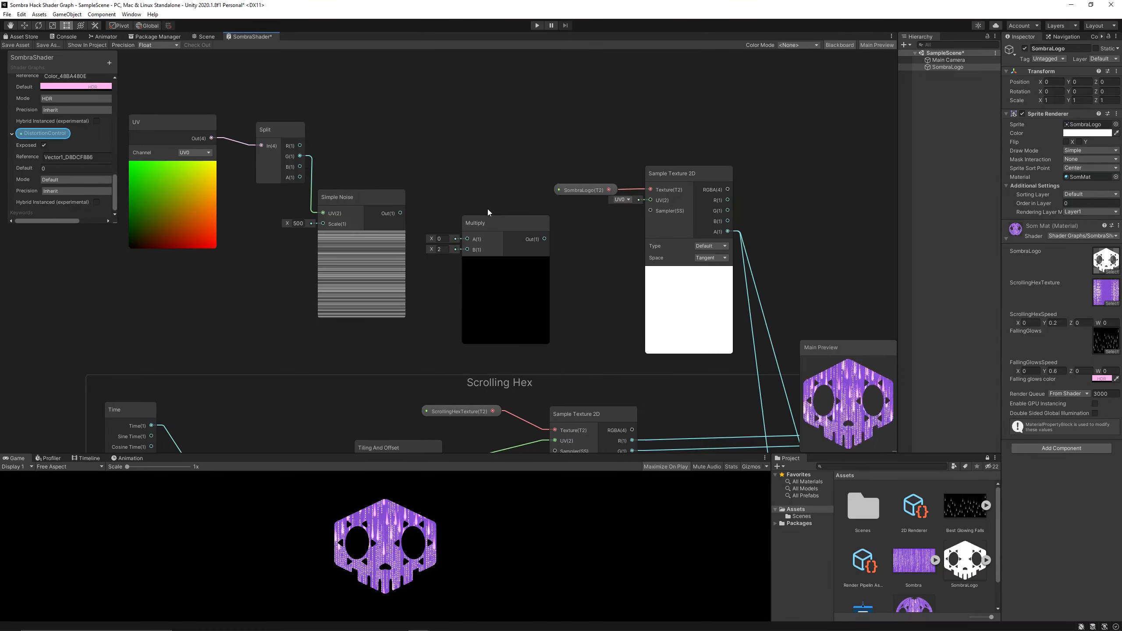
left_click_drag(401, 213, 467, 239)
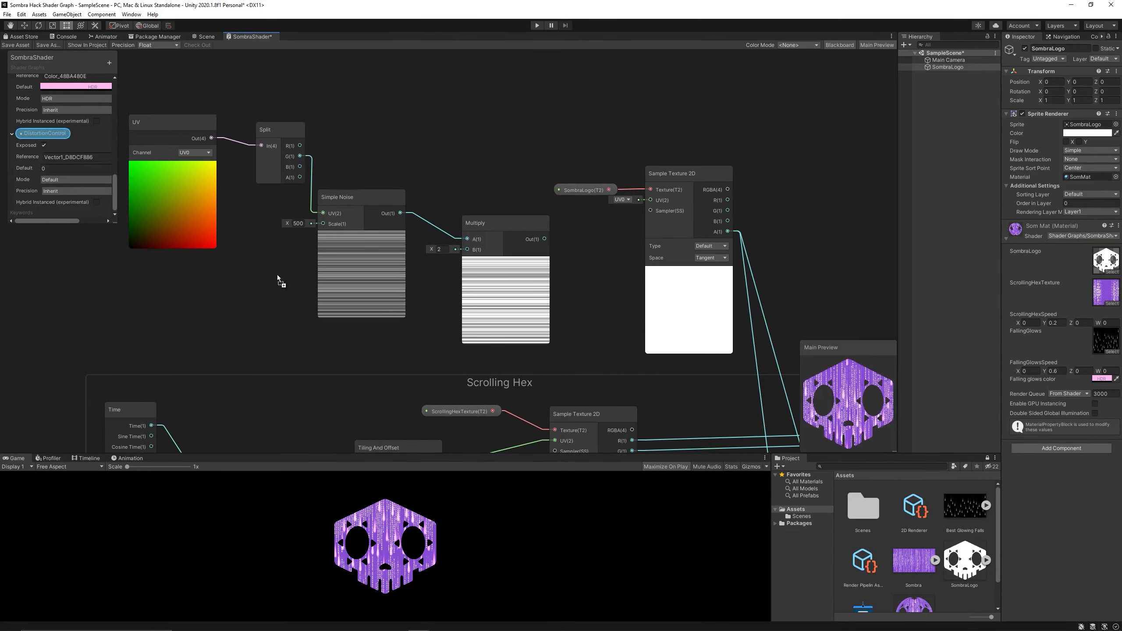
Feed the DistortionControl property into the new Multiply node's B input and set the property's default to 1.
left_click_drag(279, 279, 467, 249)
left_click(50, 169)
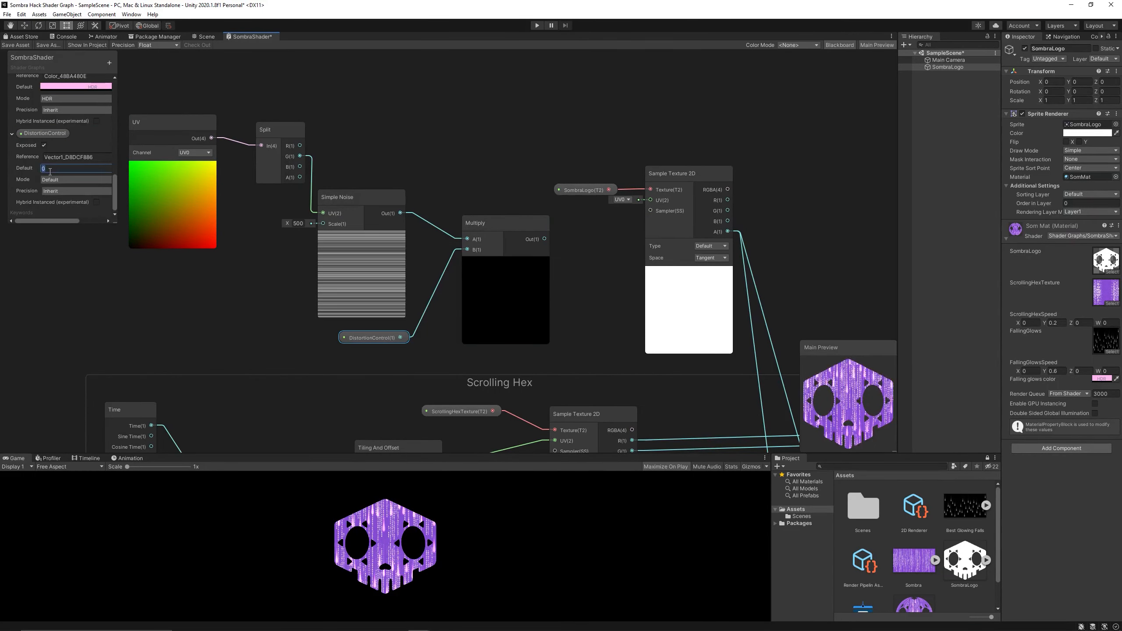
type("1")
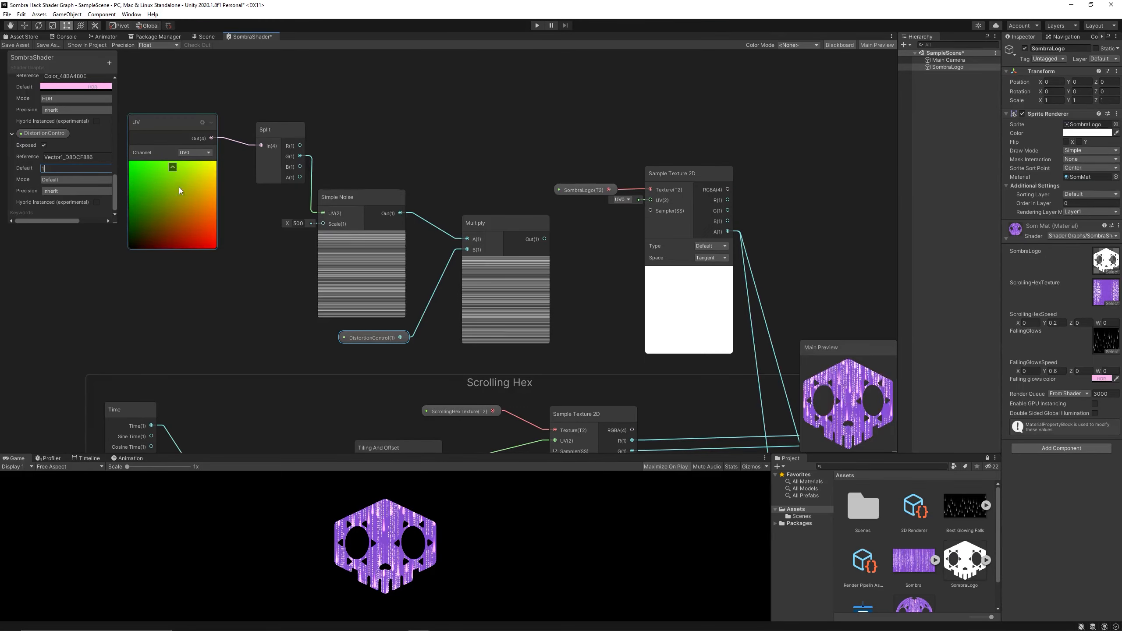
left_click_drag(495, 222, 471, 219)
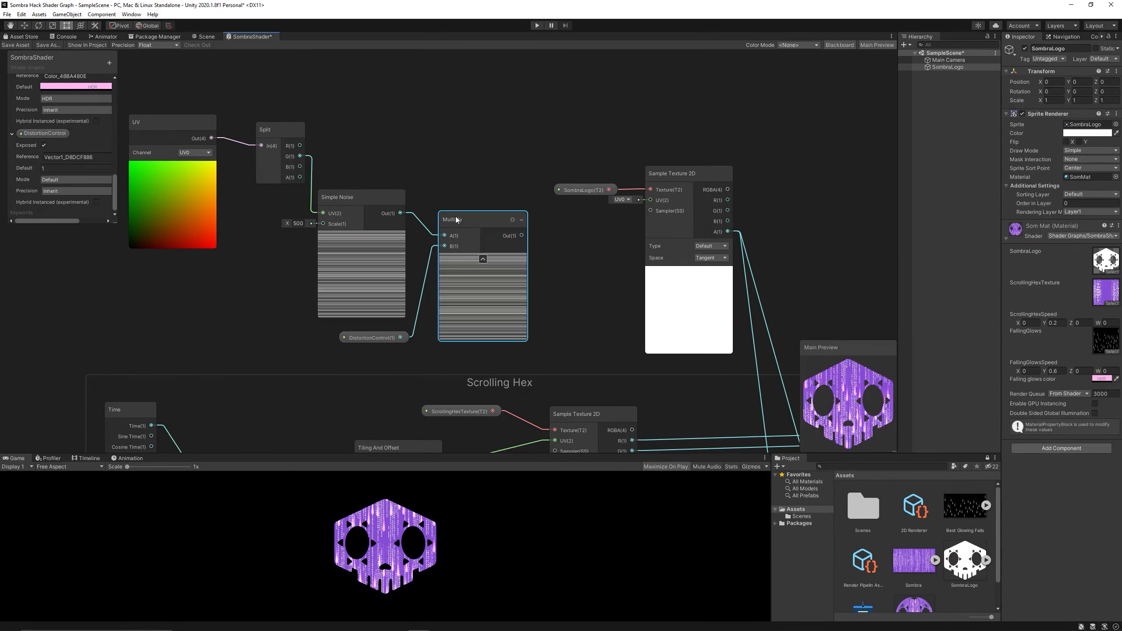
Insert an Add node between the noise Multiply node and the SombraLogo sampler.
right_click(492, 130)
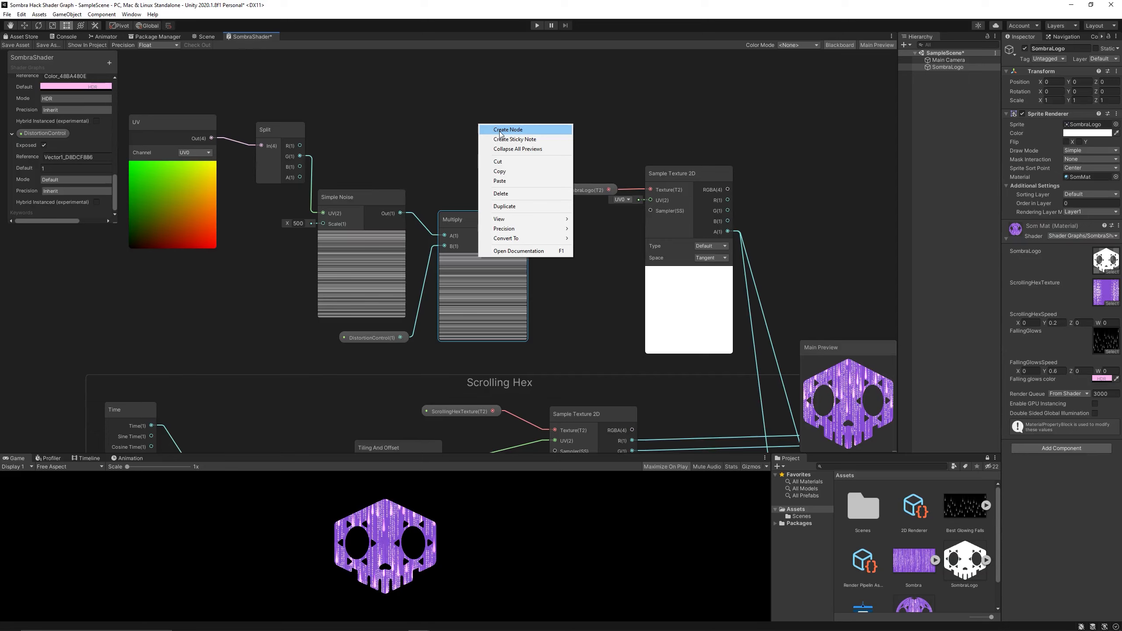
left_click(501, 130)
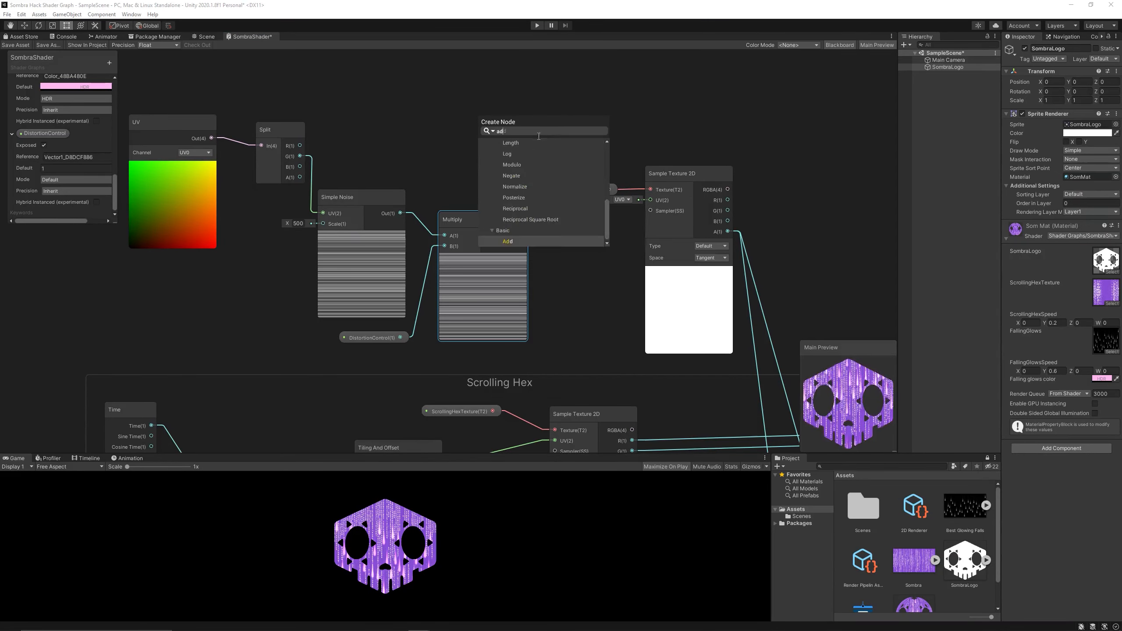
type("add")
double_click(510, 168)
left_click_drag(509, 170, 562, 157)
Add a second UV node above the noise chain and connect its output to the Add node's A input.
key("space")
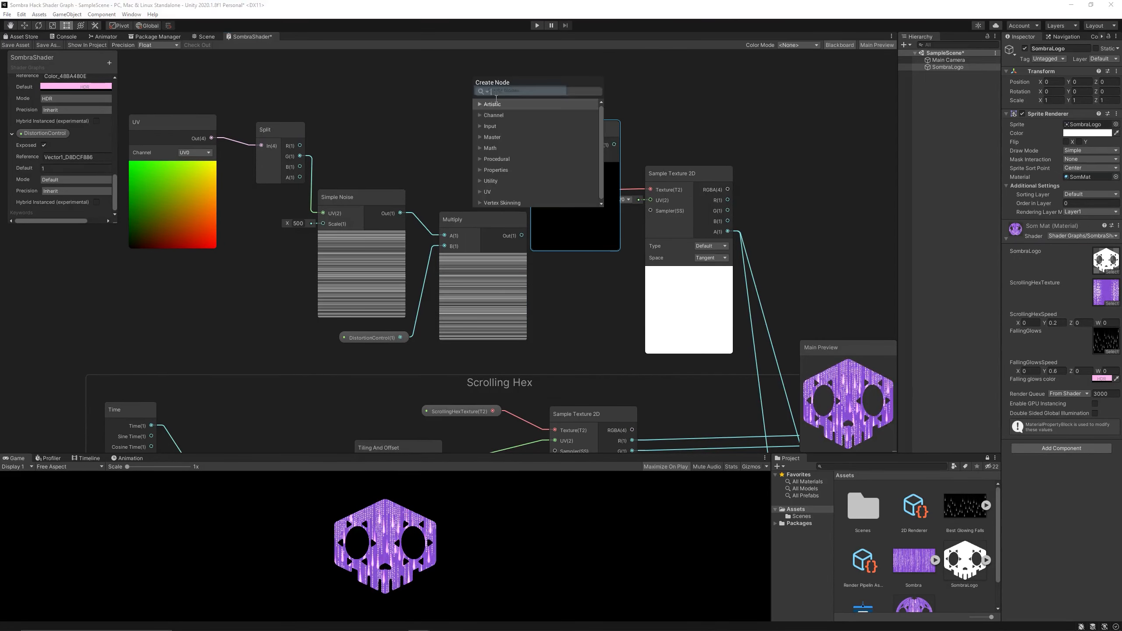
type("un")
key("BackSpace")
type("v")
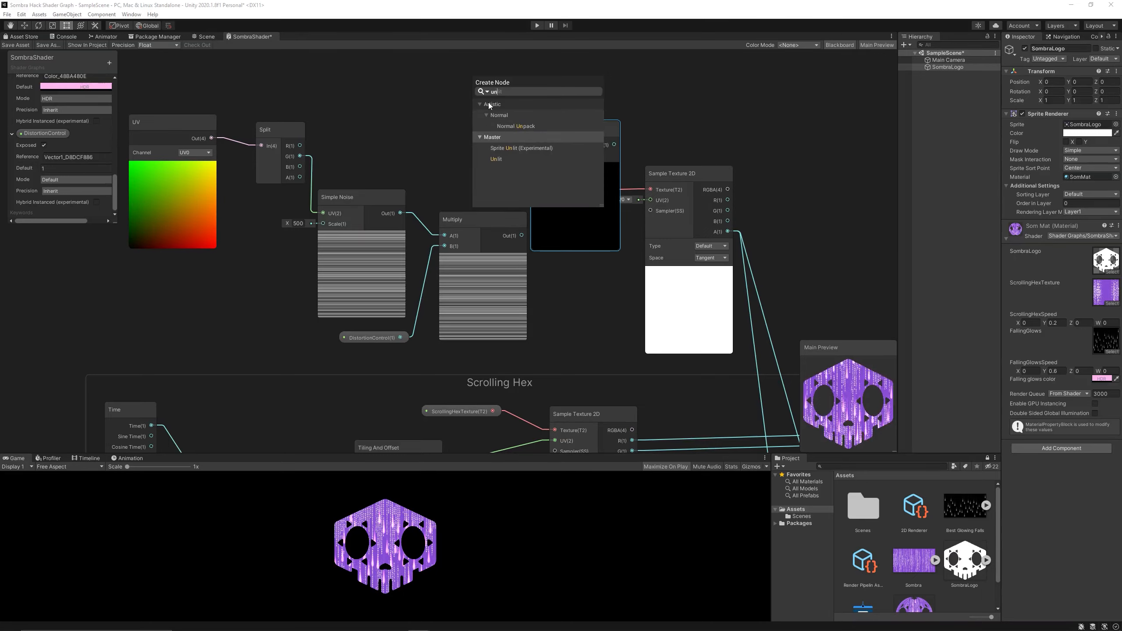
key("Return")
left_click_drag(488, 101, 433, 66)
left_click_drag(500, 83, 539, 197)
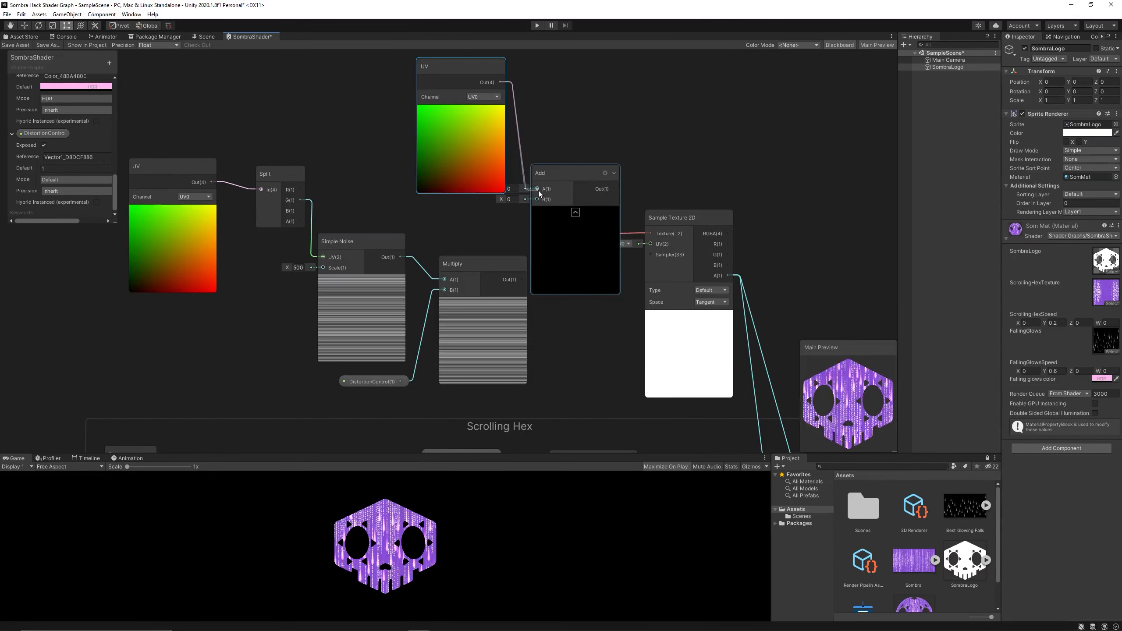
Connect Multiply's output to Add's B input and Add's output to the SombraLogo sampler's UV input, spacing out the nodes.
left_click_drag(666, 217, 700, 191)
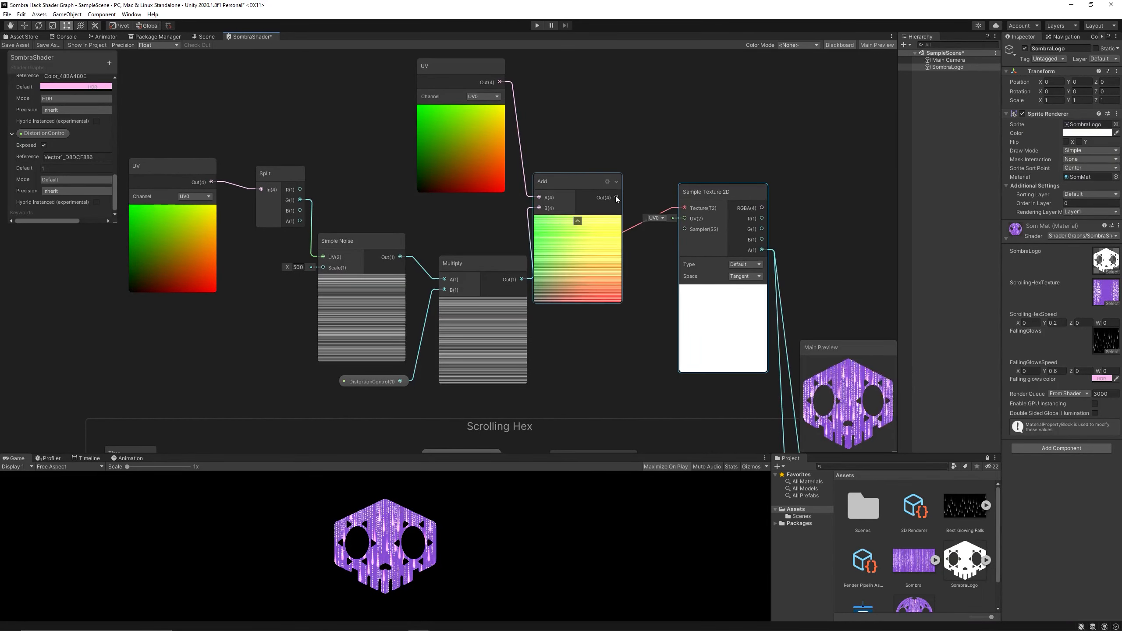
left_click_drag(616, 197, 685, 219)
left_click_drag(587, 188, 585, 246)
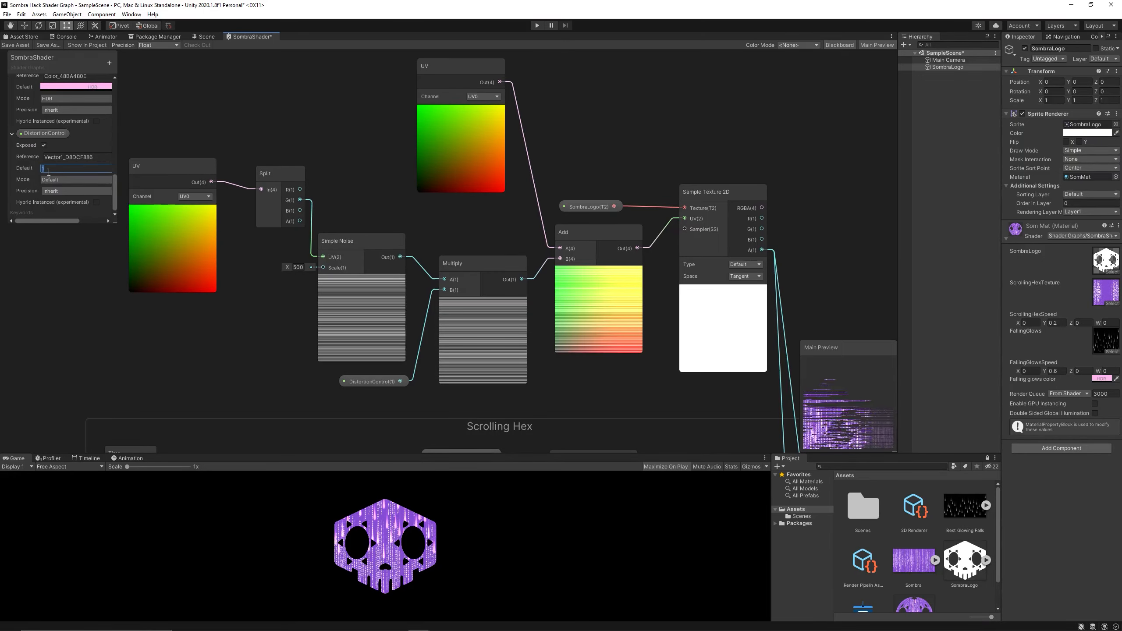
Set the DistortionControl property's default to 0.1 and save the shader graph.
type("0.")
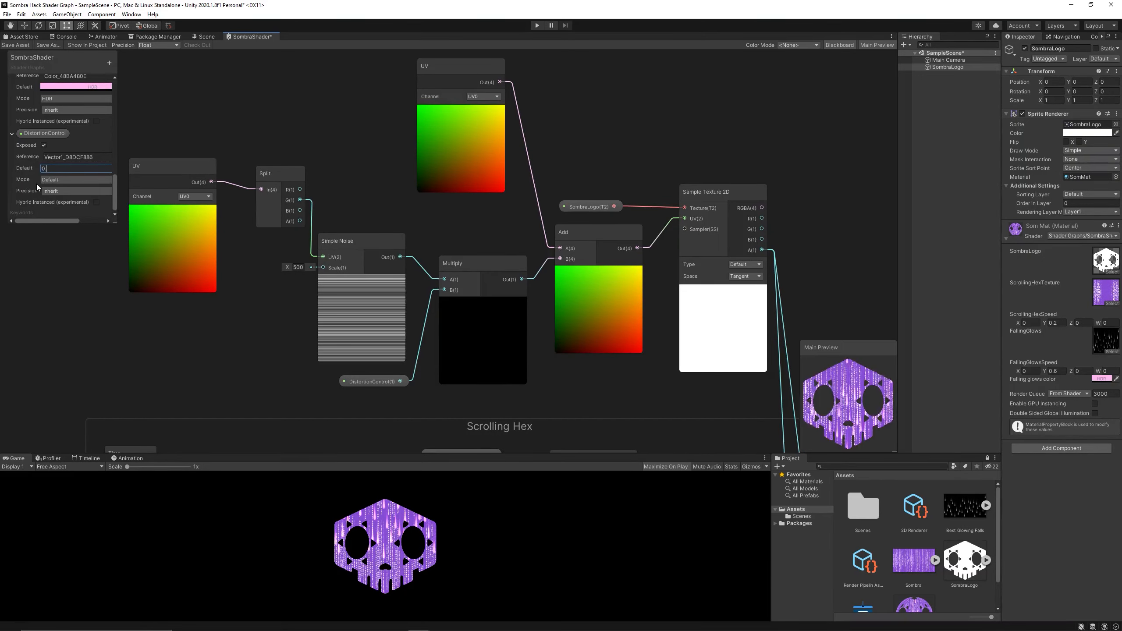
type("2")
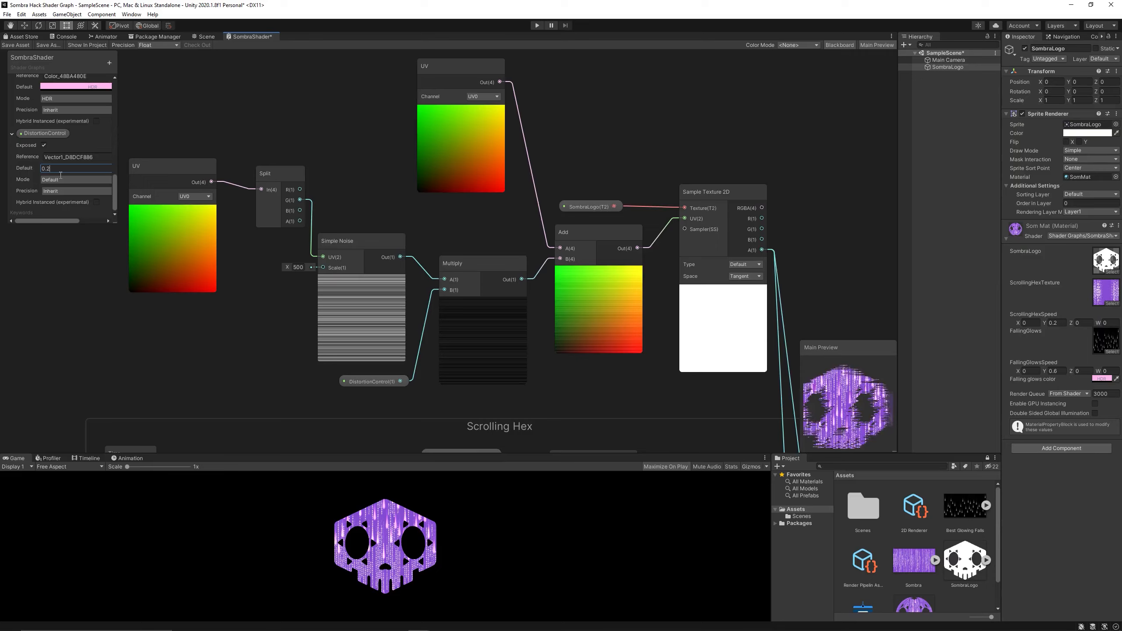
key("BackSpace")
type("1")
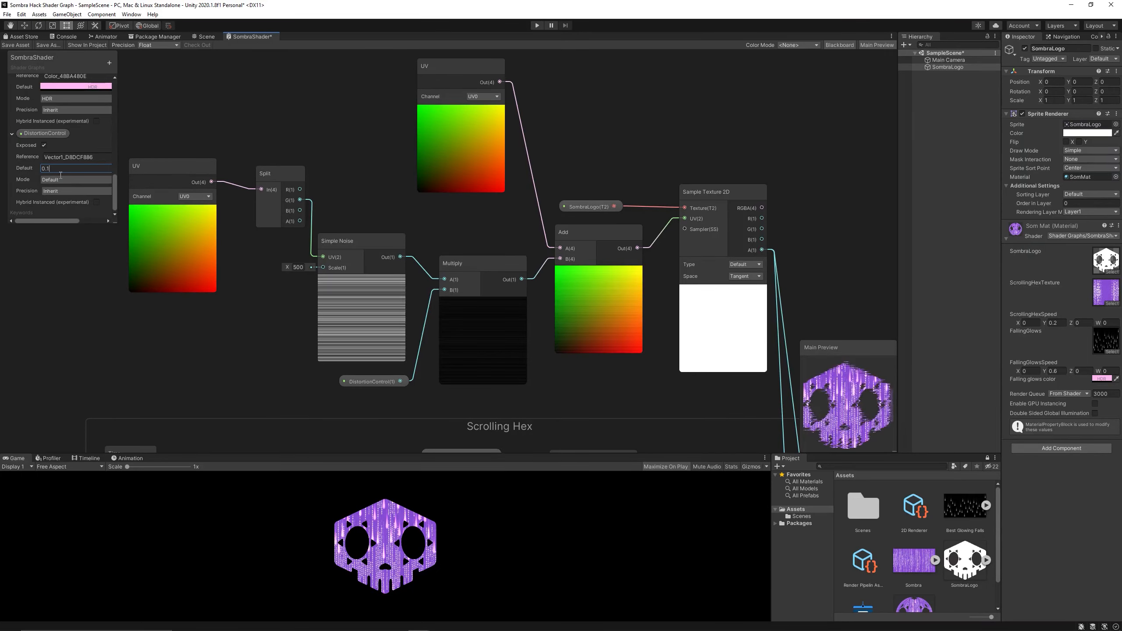
left_click(15, 45)
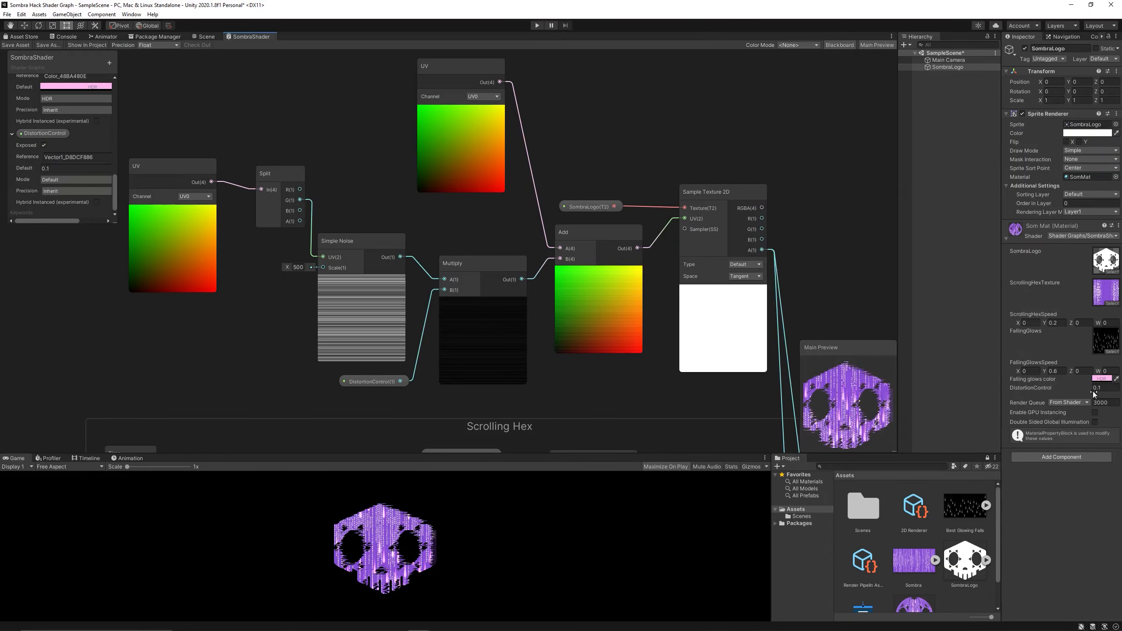
Enlarge the Game view, try different DistortionControl values on the Som Mat material, and set it to 0.
mouse_move(1093, 391)
left_mouse_down()
mouse_move(1077, 389)
mouse_move(1089, 388)
left_mouse_up()
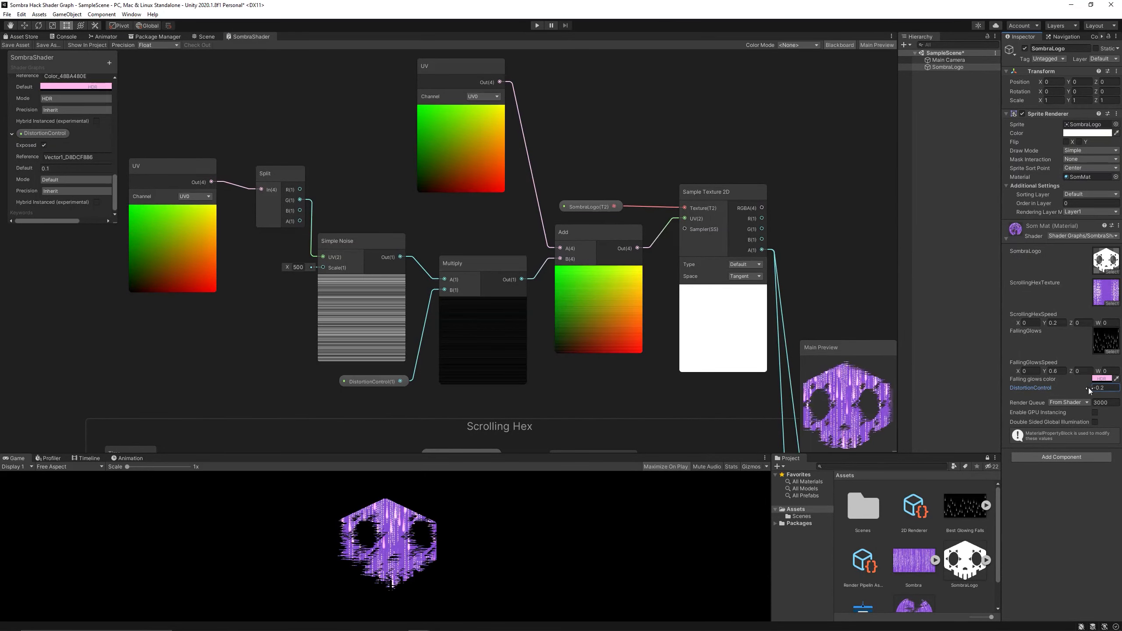
left_click_drag(560, 455, 560, 315)
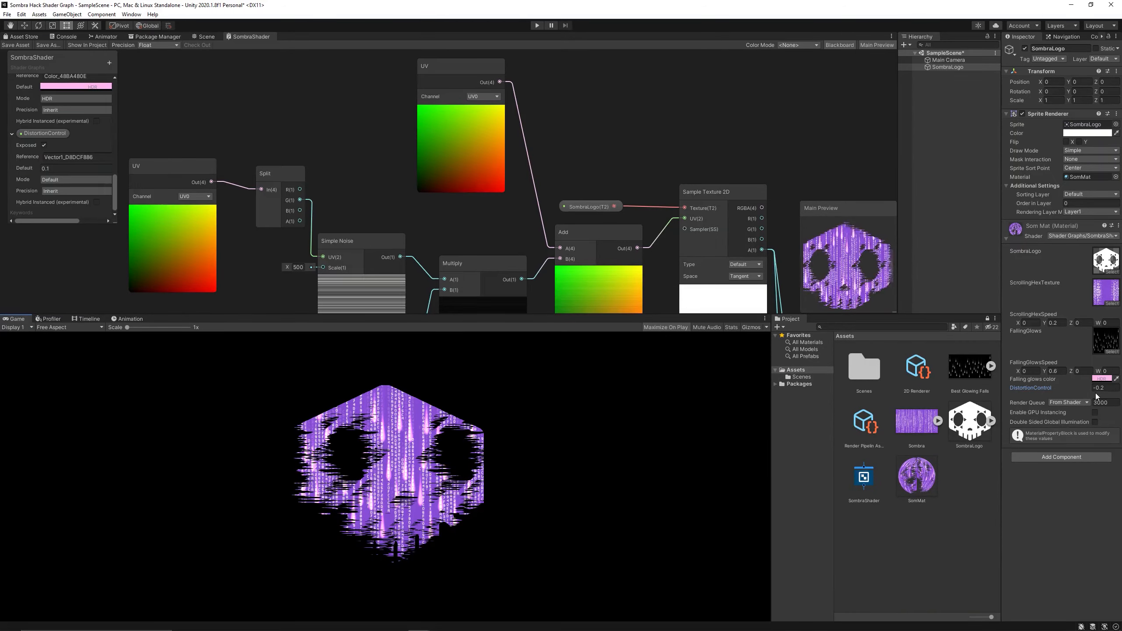
left_click_drag(1090, 391, 1085, 391)
left_click(1103, 388)
type("0")
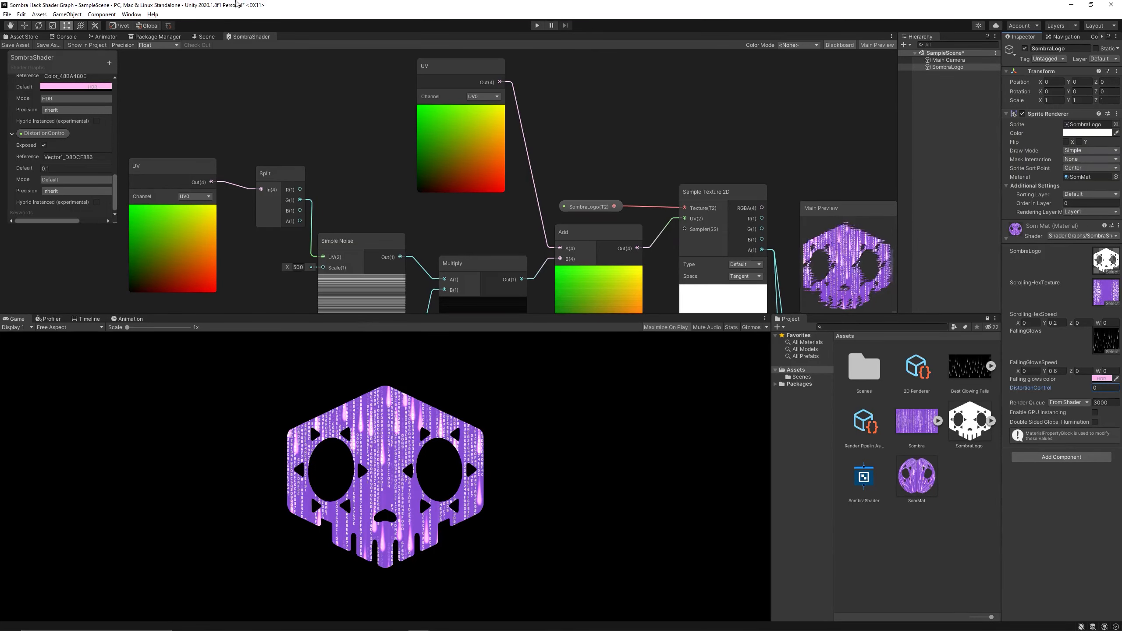
Create an empty object named SombraShader in the scene and make SombraLogo its child.
left_click(204, 37)
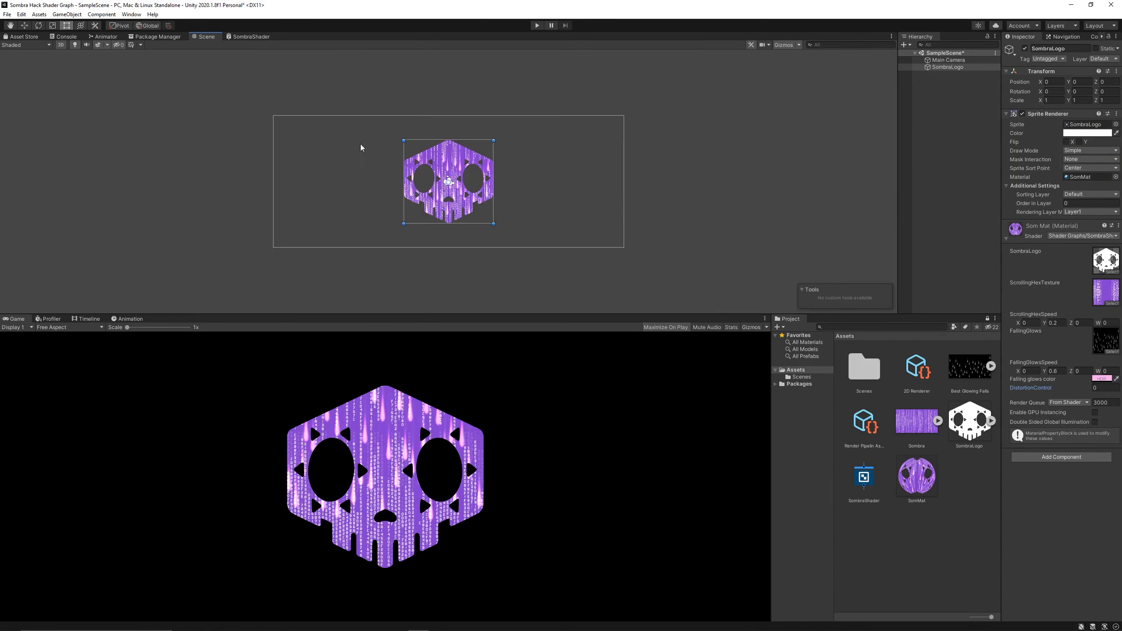
right_click(952, 94)
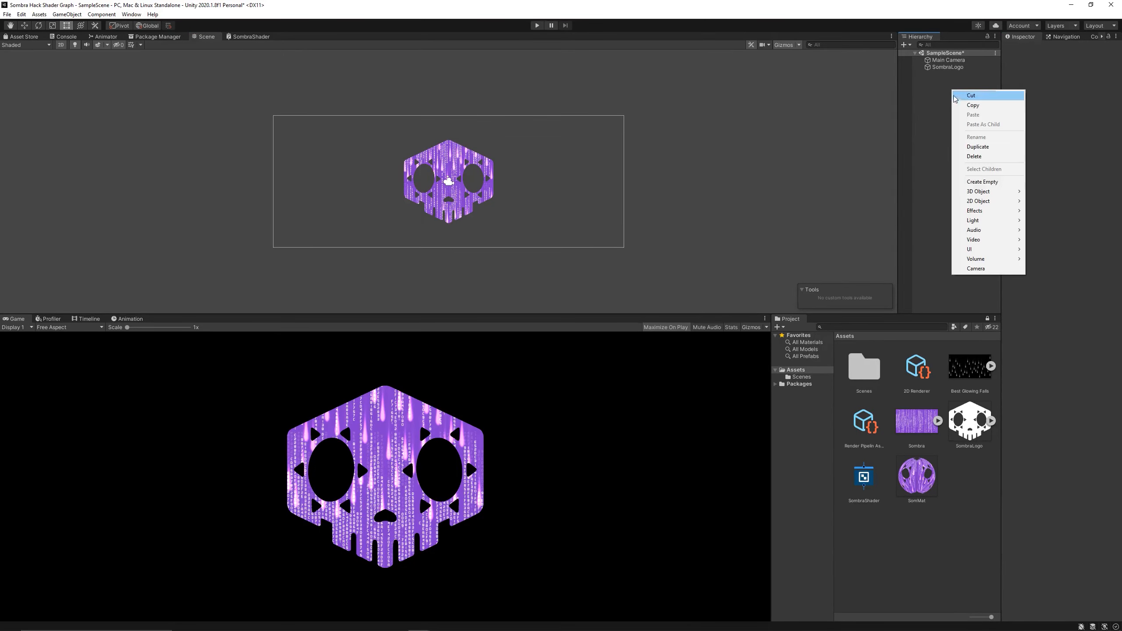
left_click(977, 182)
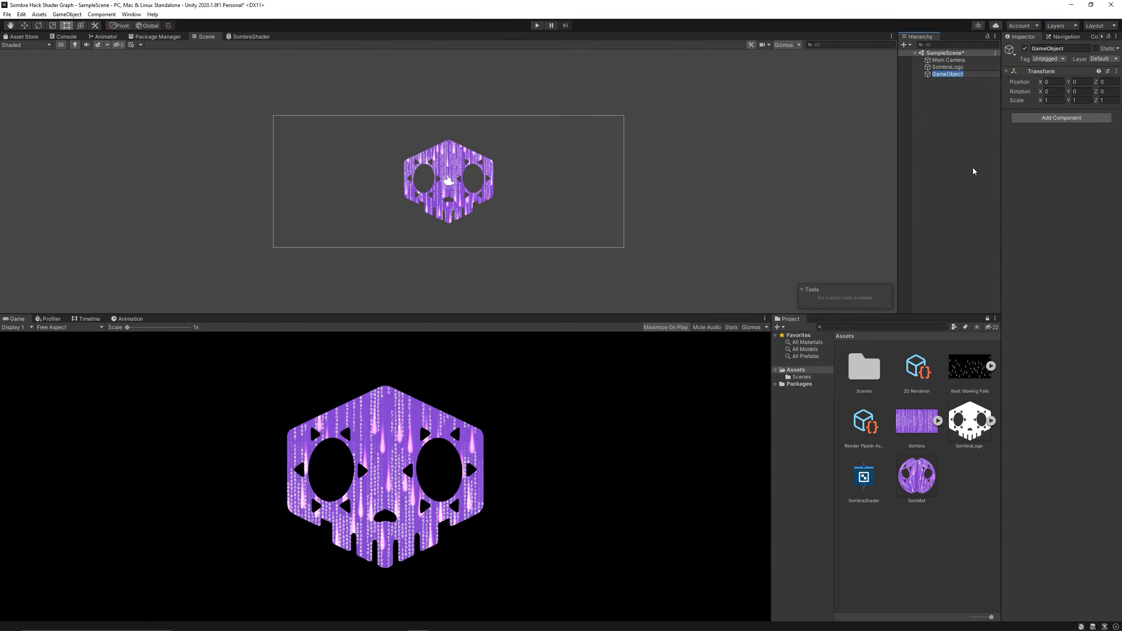
type("SombraSh")
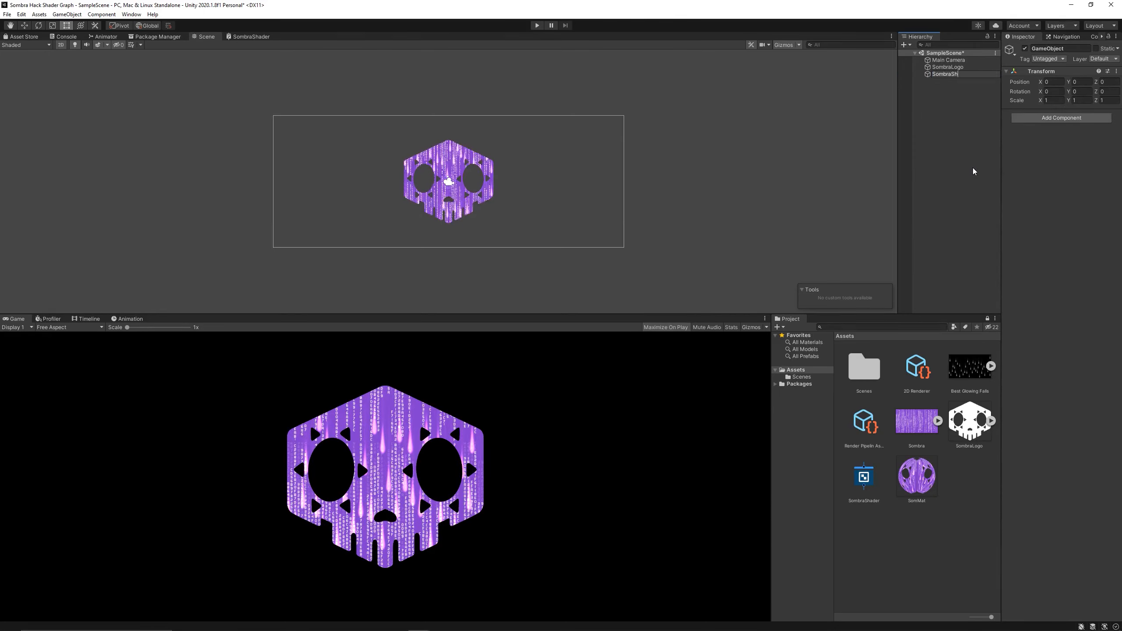
type("ader")
key("Return")
left_click_drag(950, 70, 954, 75)
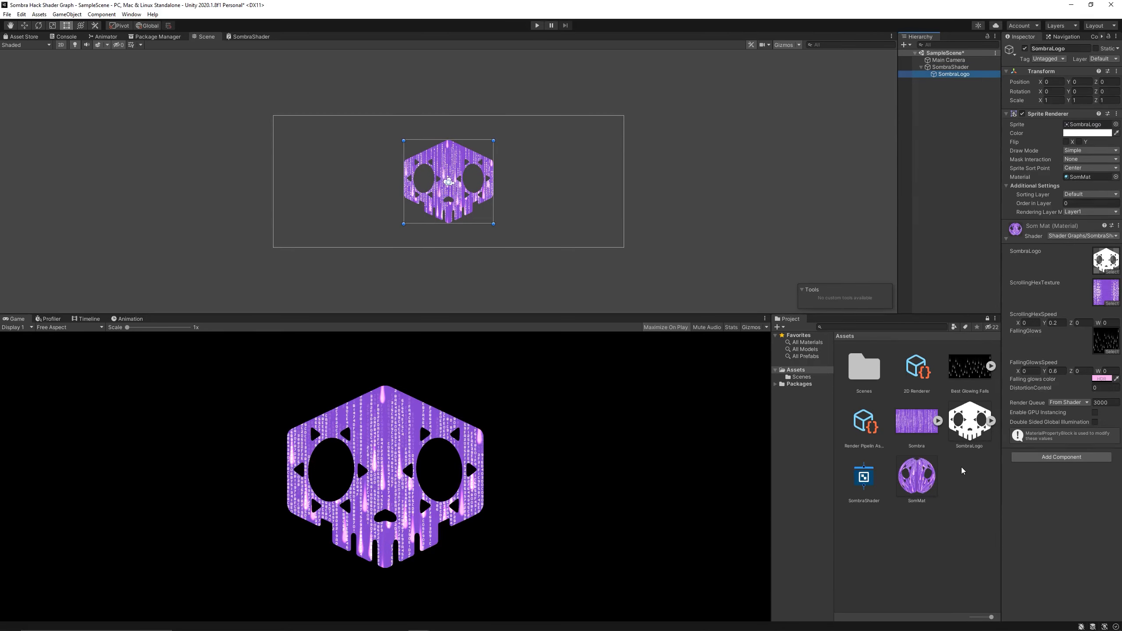
Duplicate the SombraLogo object under SombraShader and name the copy DistortionLayer1.
key("ctrl+d")
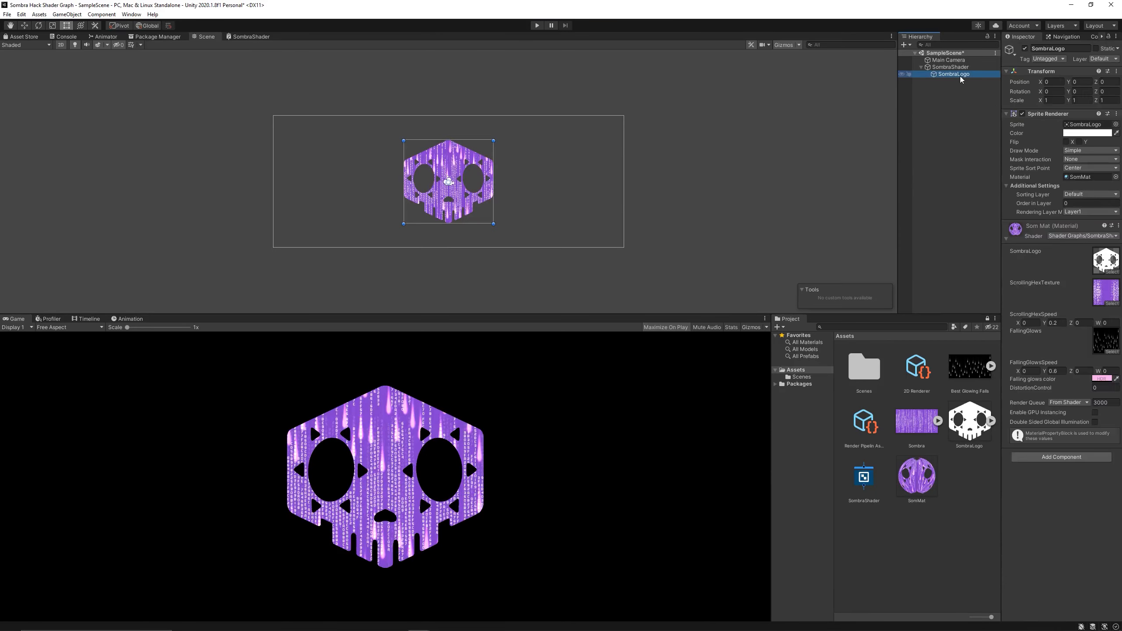
left_click(961, 81)
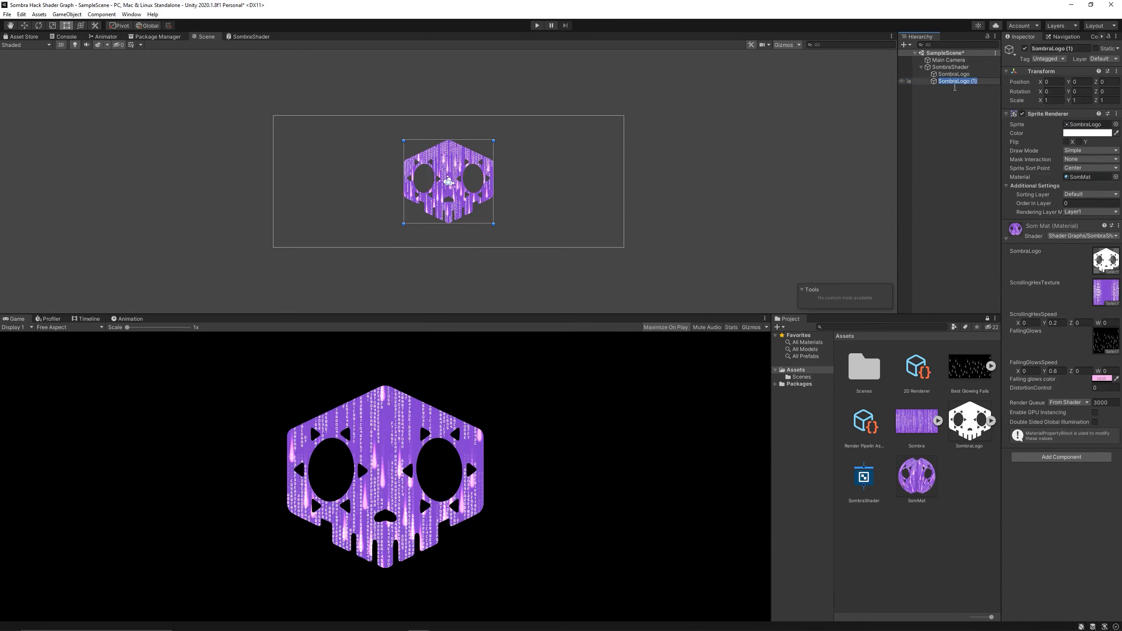
type("Distortion")
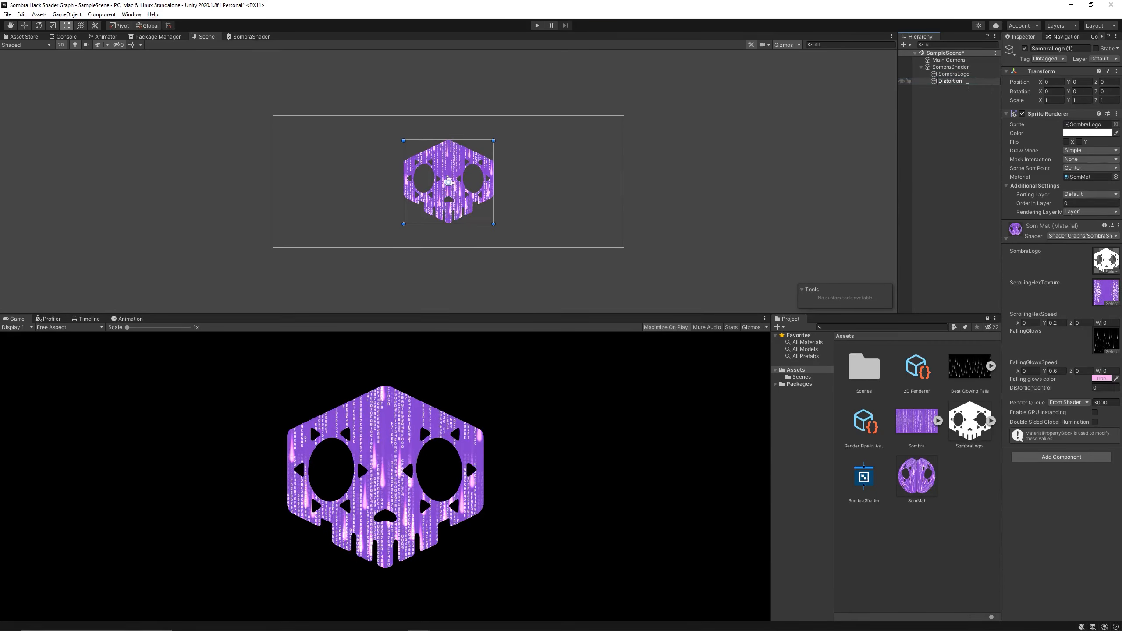
type("Layer1")
key("Return")
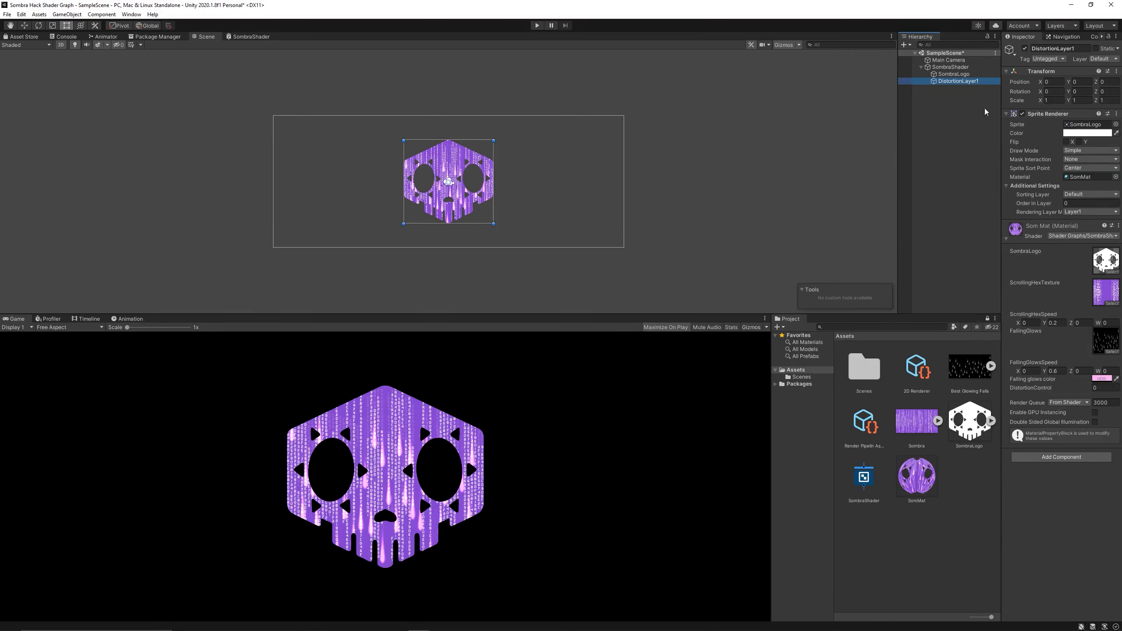
Create a material named Distortion1 that uses the SombraShader graph and apply it to DistortionLayer1.
right_click(983, 509)
mouse_move(1012, 275)
left_click(913, 353)
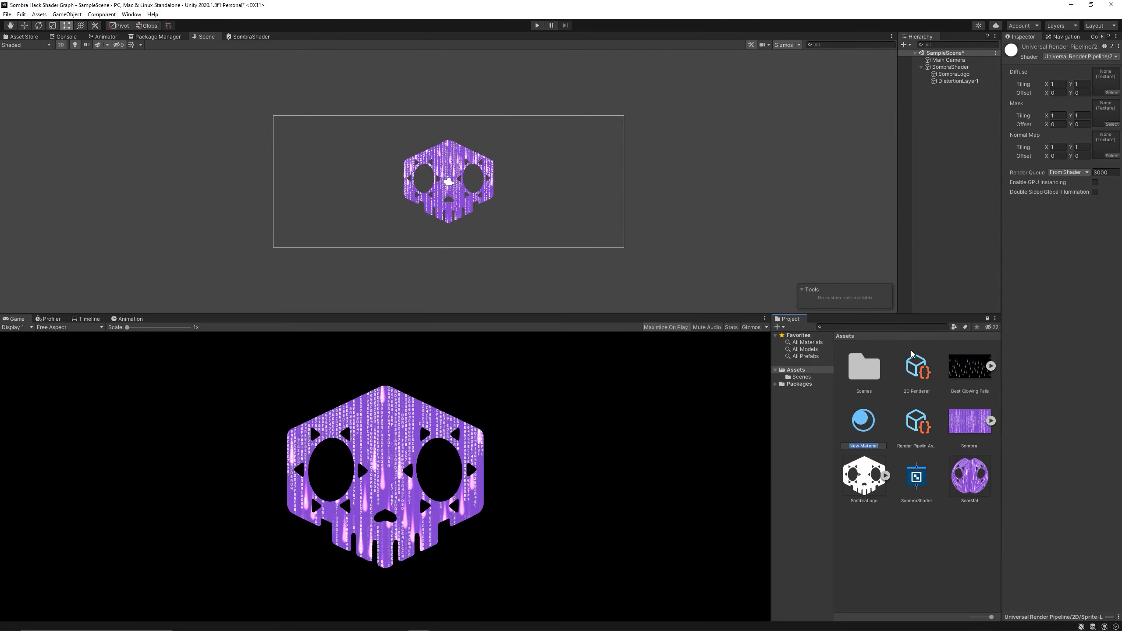
type("Distortion1")
key("Return")
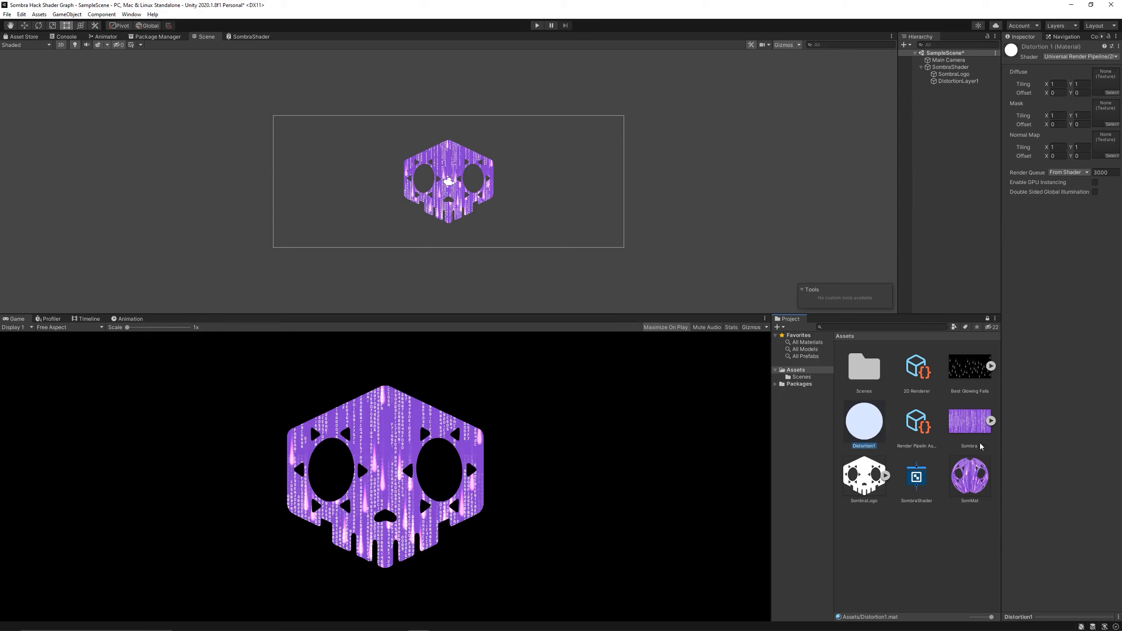
left_click_drag(917, 477, 877, 420)
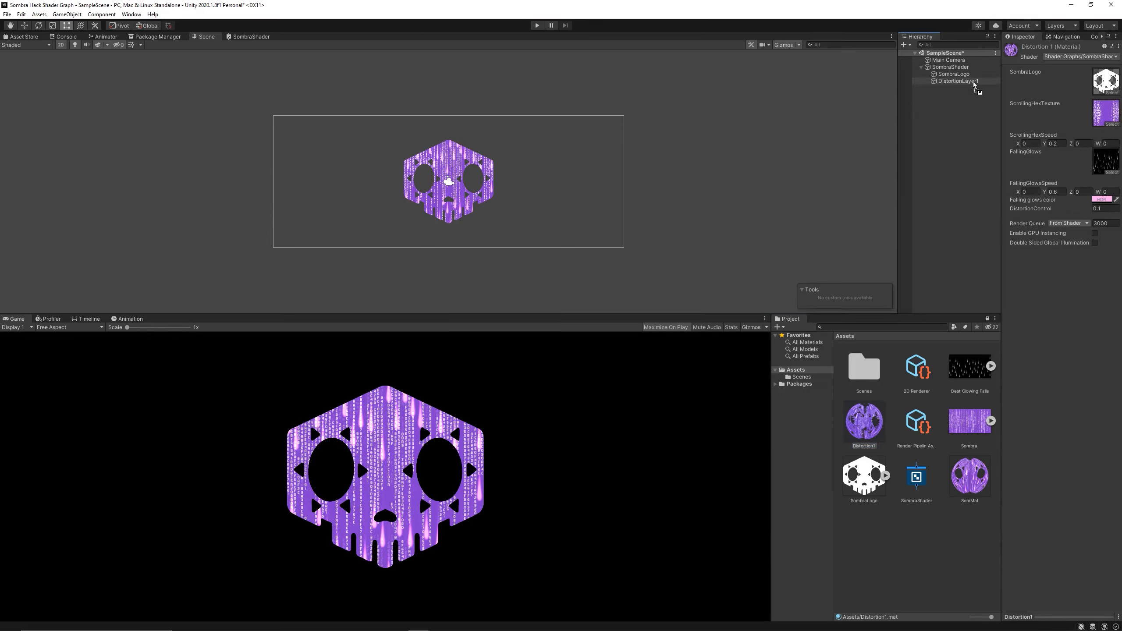
left_click_drag(975, 86, 975, 86)
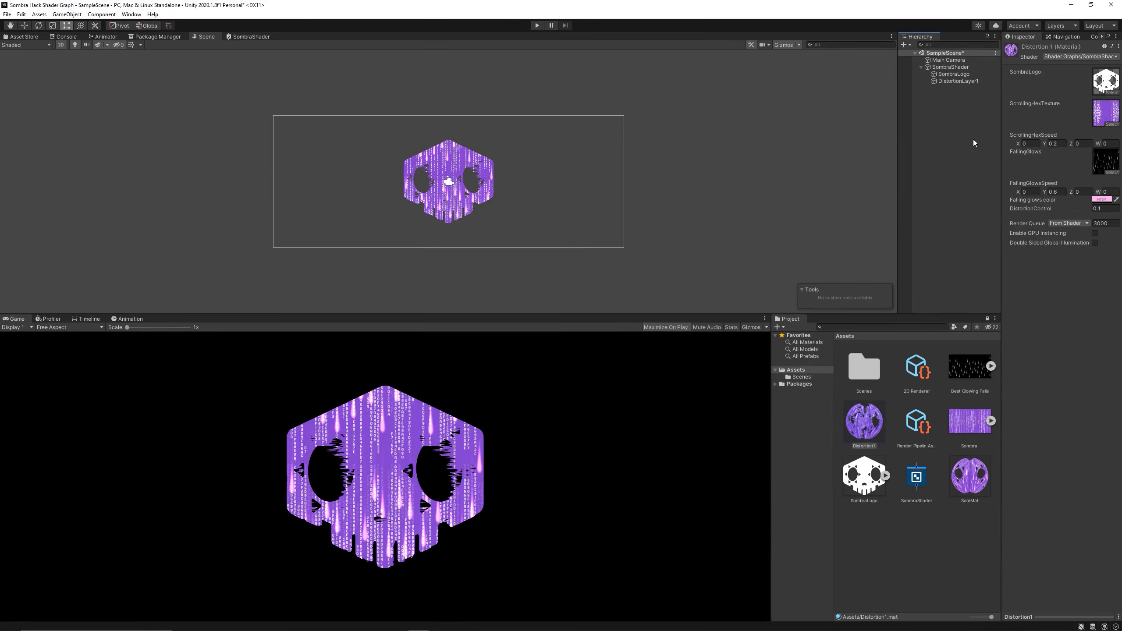
Make DistortionLayer1 semi-transparent by setting its Sprite Renderer color's alpha to 120.
left_click(966, 81)
left_click(1078, 133)
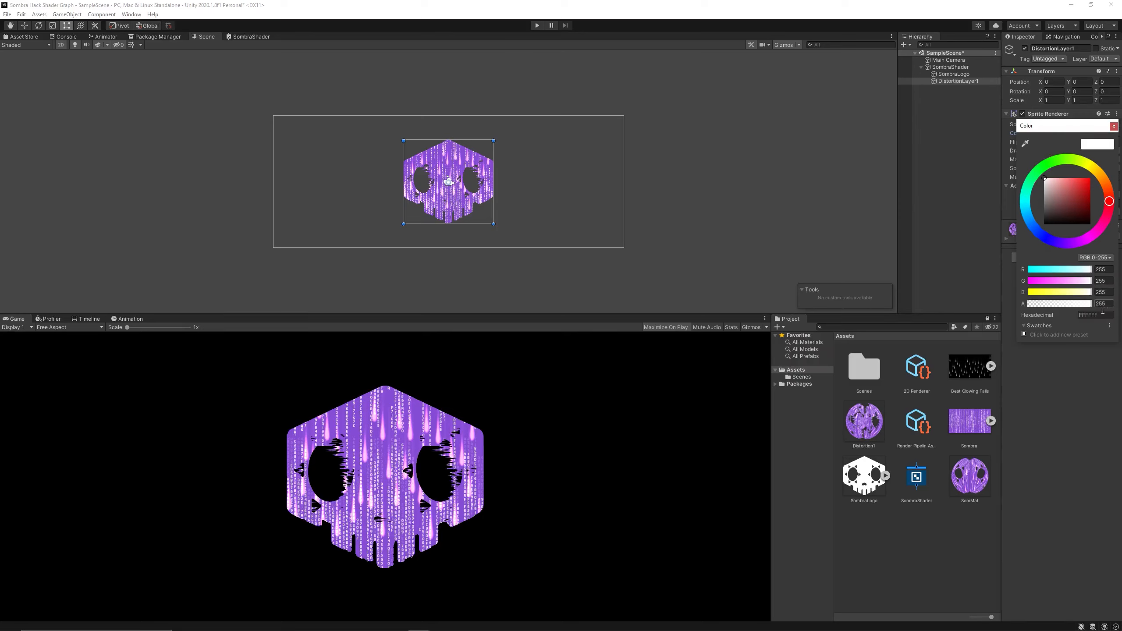
left_click_drag(1090, 305, 1049, 303)
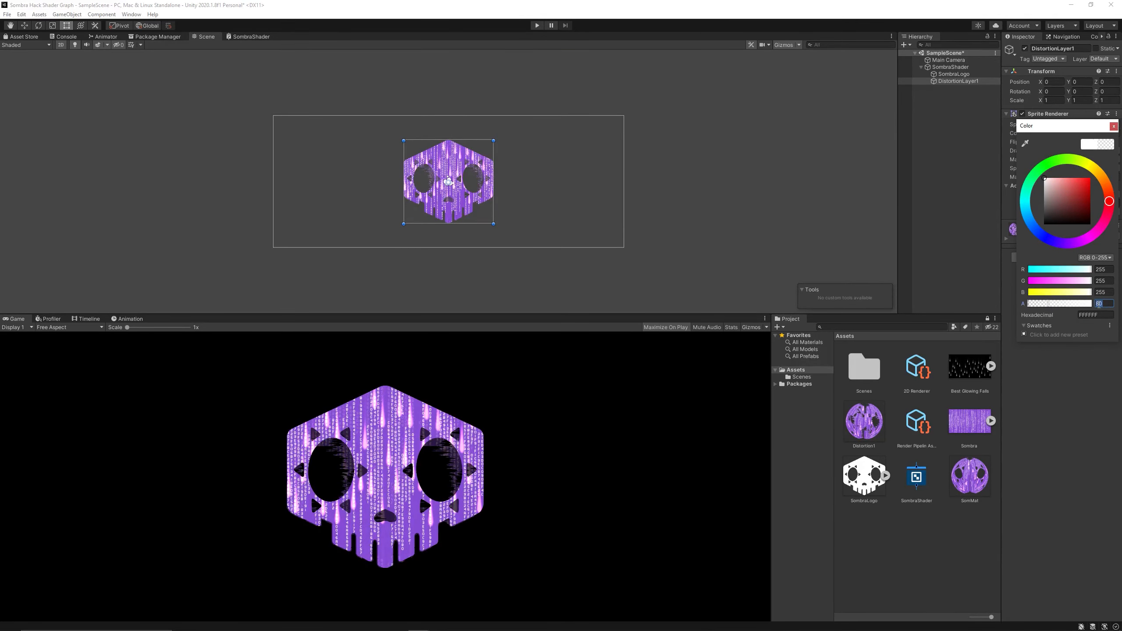
type("100")
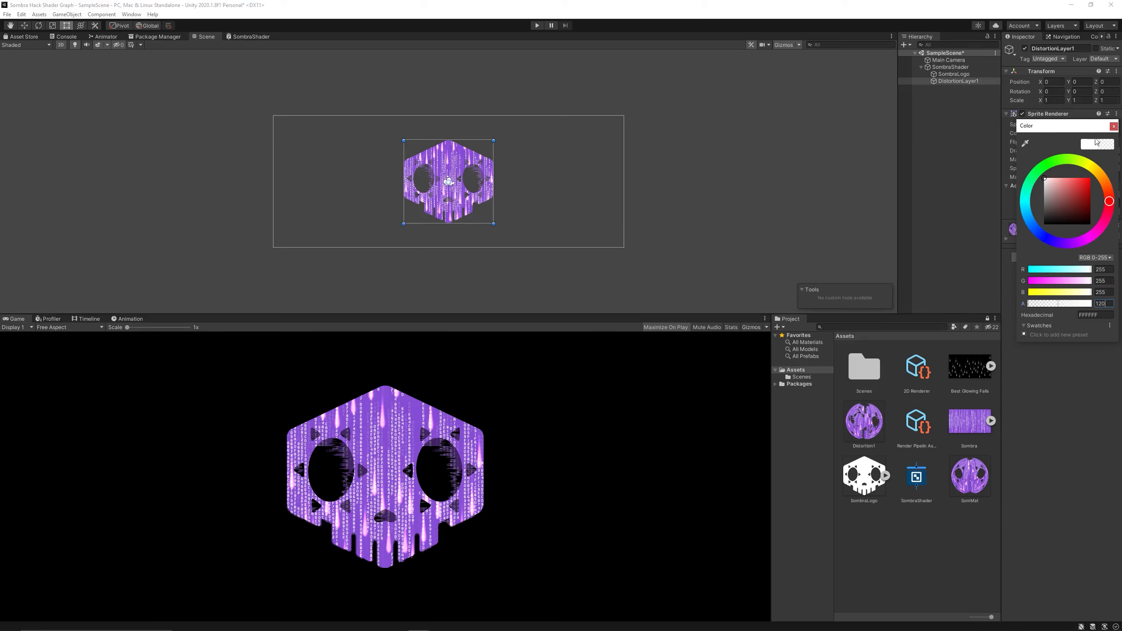
left_click(947, 125)
left_click(959, 81)
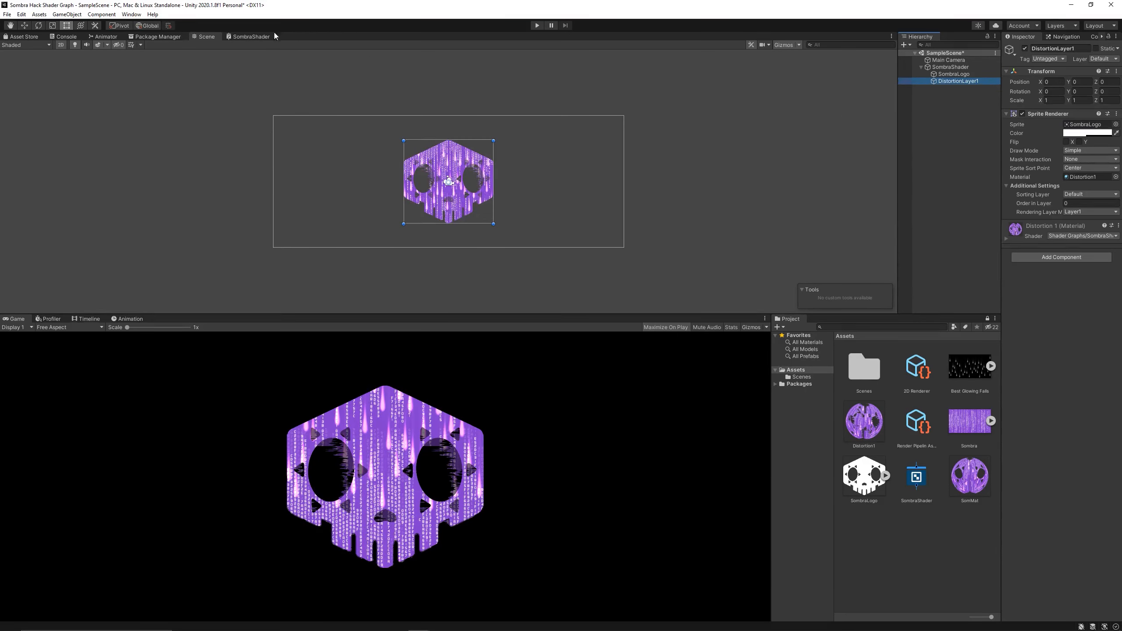
Create an animation clip named DistortionAnimation for the SombraShader parent object.
left_click(951, 66)
left_click(104, 37)
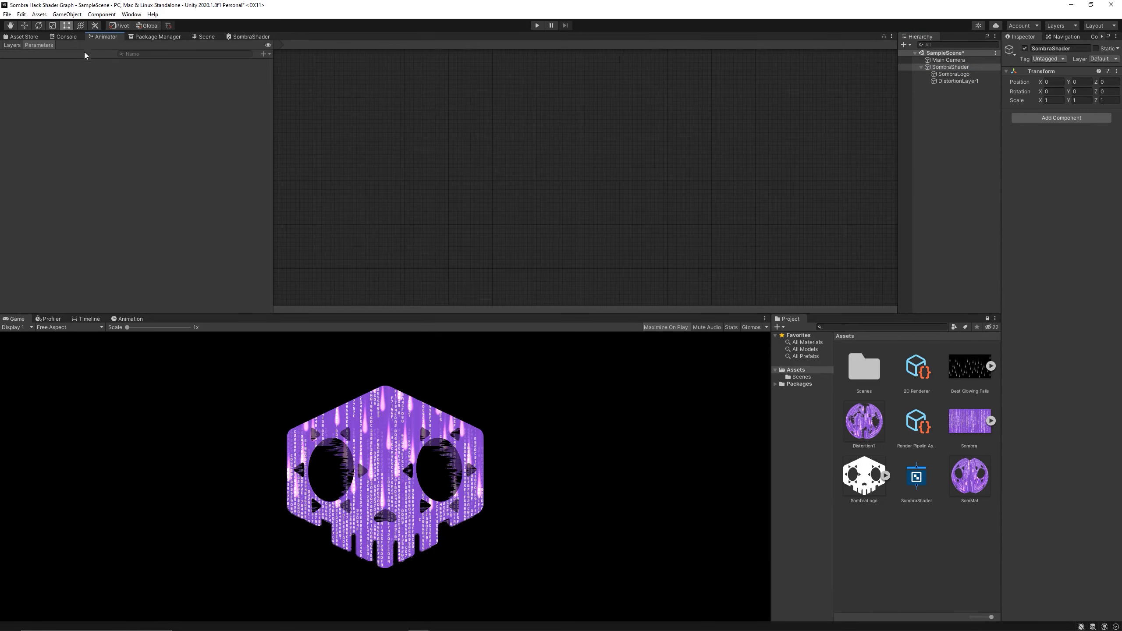
left_click(128, 319)
left_click(479, 488)
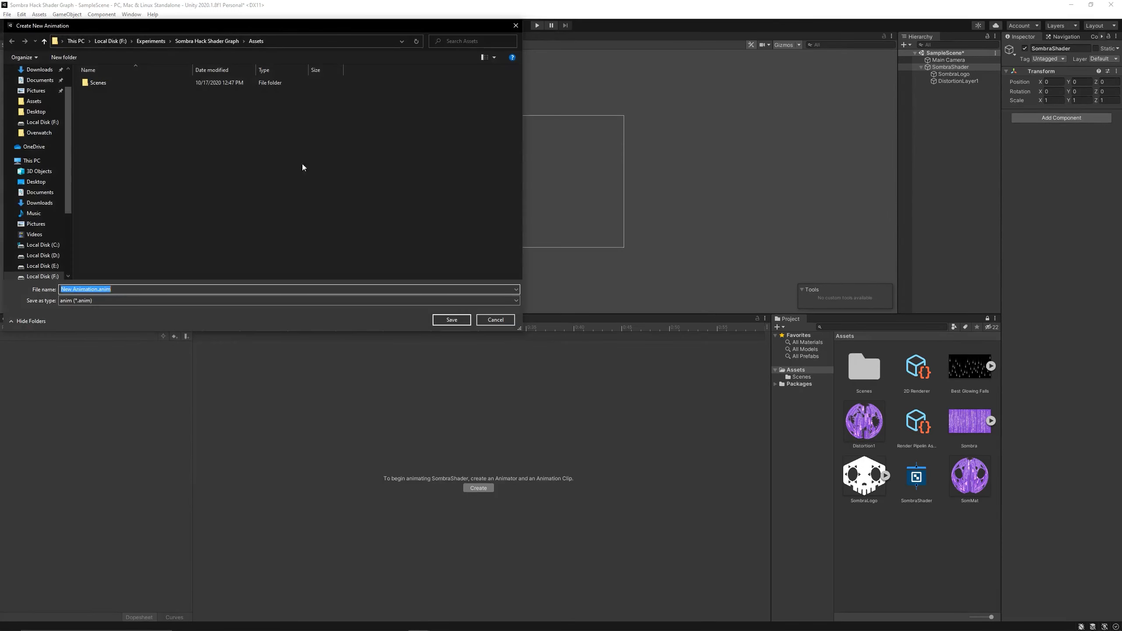
type("Logo")
type("stortionAnimation")
key("Return")
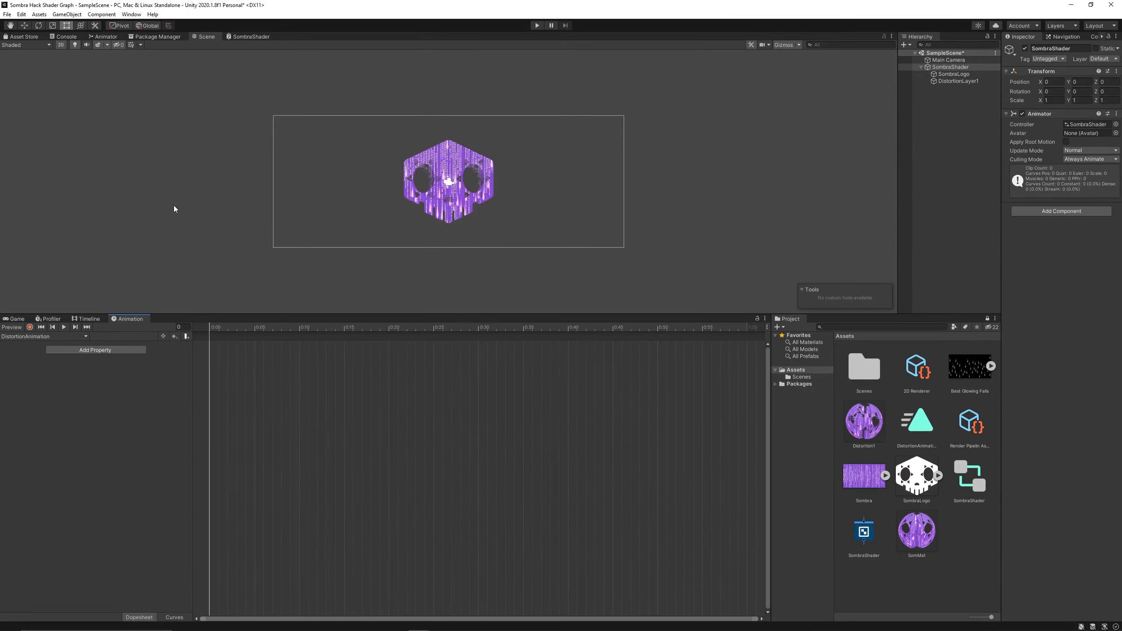
Enlarge the Scene view, start recording the animation, and key DistortionLayer1's DistortionControl at 0 on frame 0.
scroll(463, 293, "up", 6)
middle_click_drag(480, 199, 470, 276)
left_click_drag(462, 315, 460, 398)
scroll(441, 385, "down", 2)
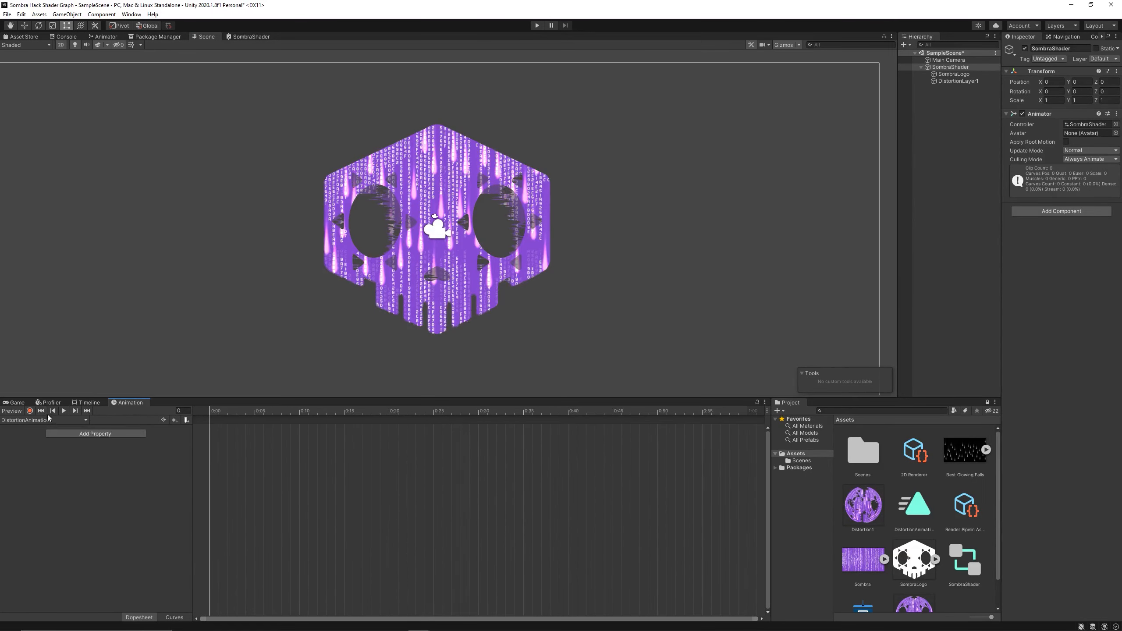
left_click(30, 412)
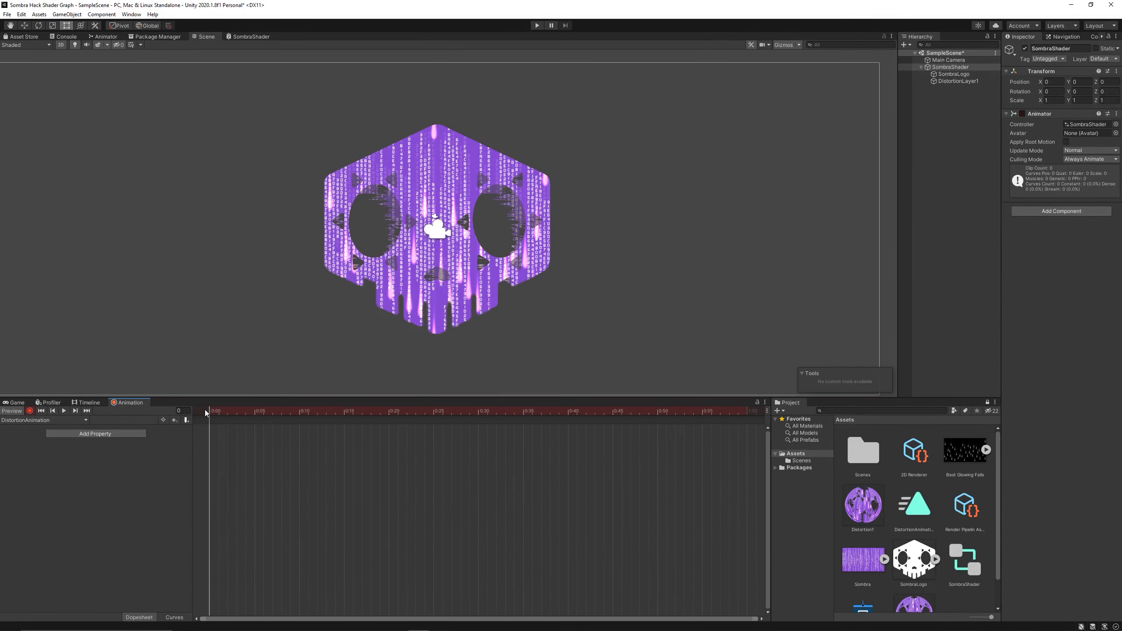
left_click(958, 81)
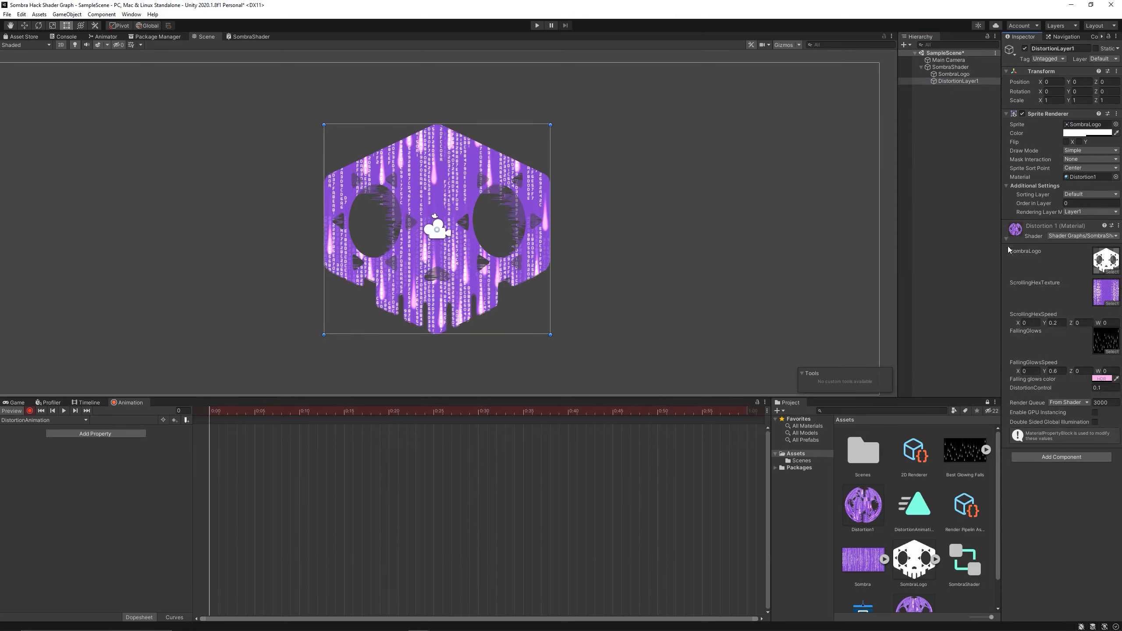
left_click(1104, 388)
type("0")
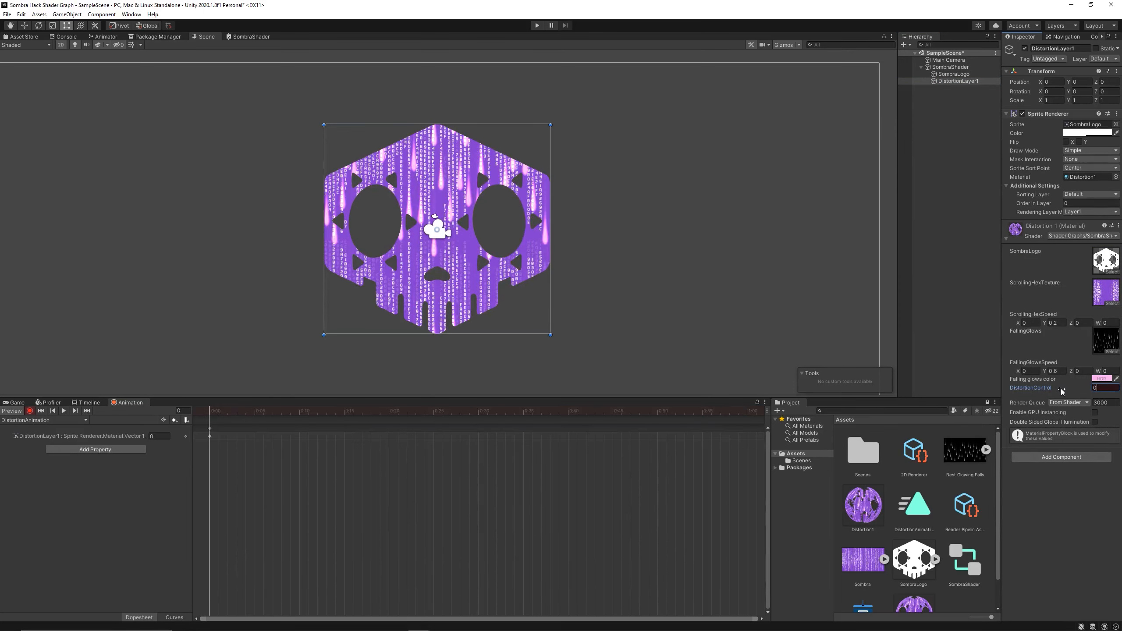
At frame 5, key DistortionLayer1's DistortionControl at 0.2 and its position at about X 0.74, Y 0.56.
left_click(257, 410)
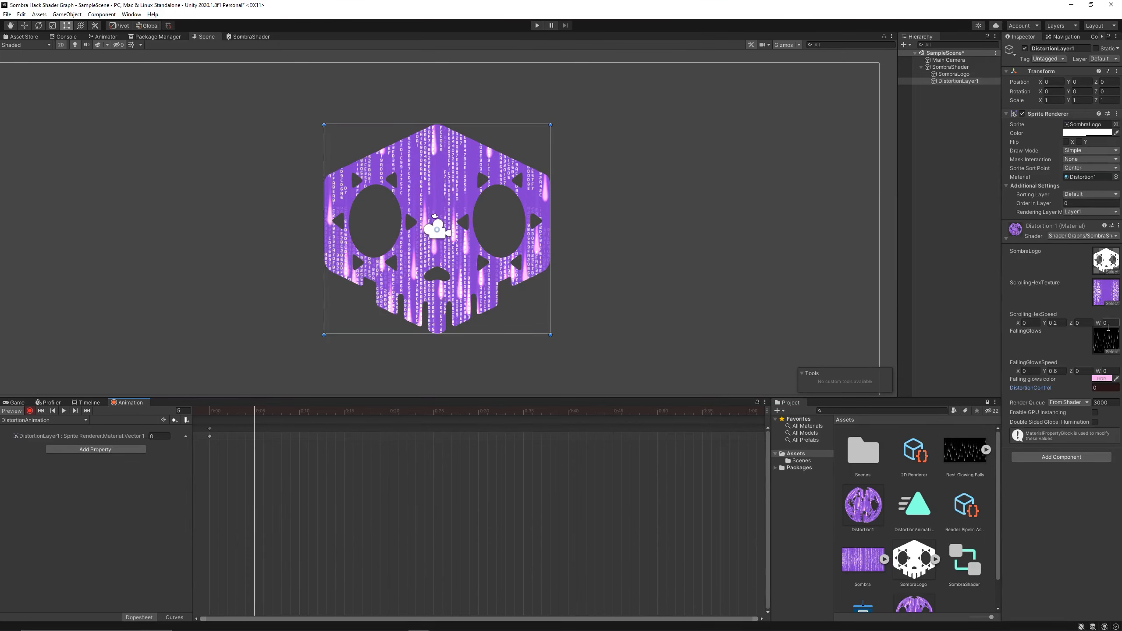
type("0.5")
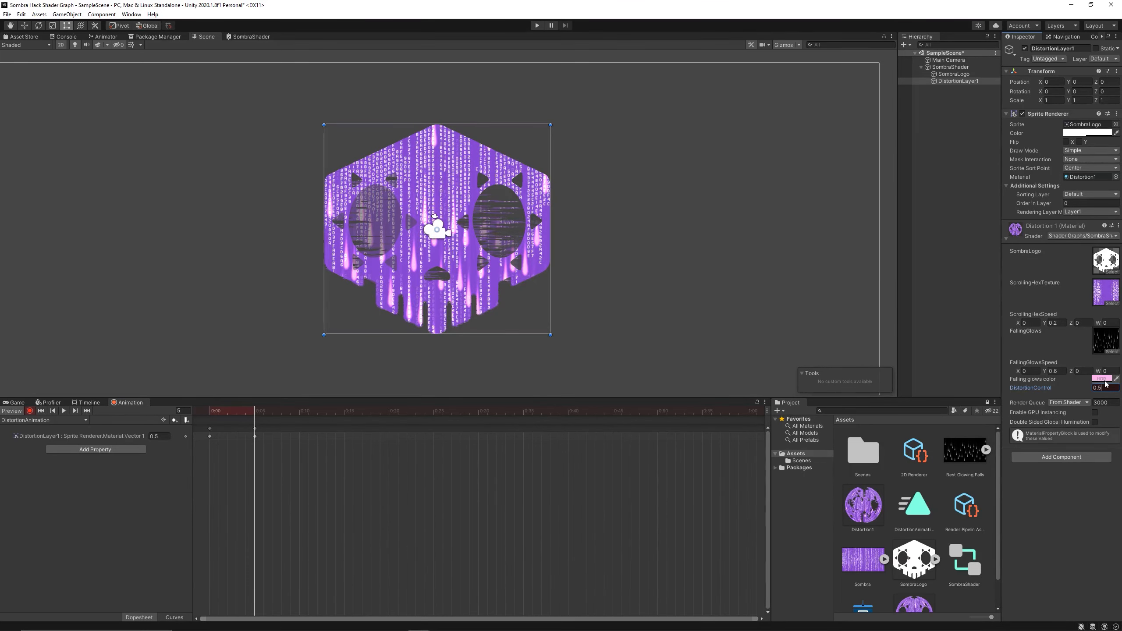
key("BackSpace")
type("2")
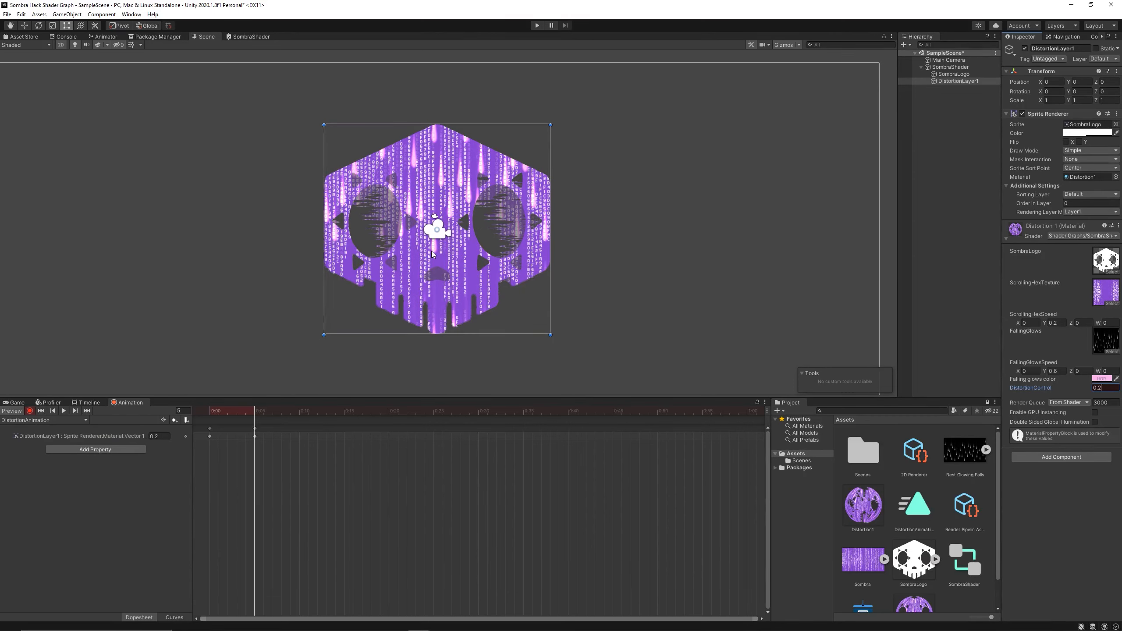
left_click(950, 82)
key("w")
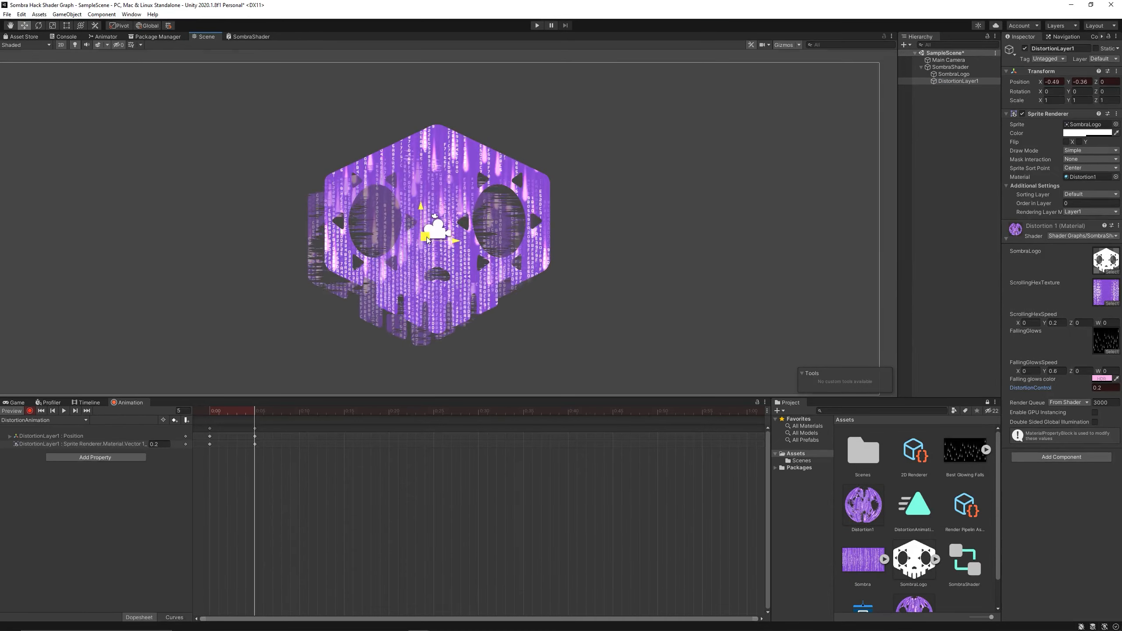
left_click_drag(444, 228, 469, 209)
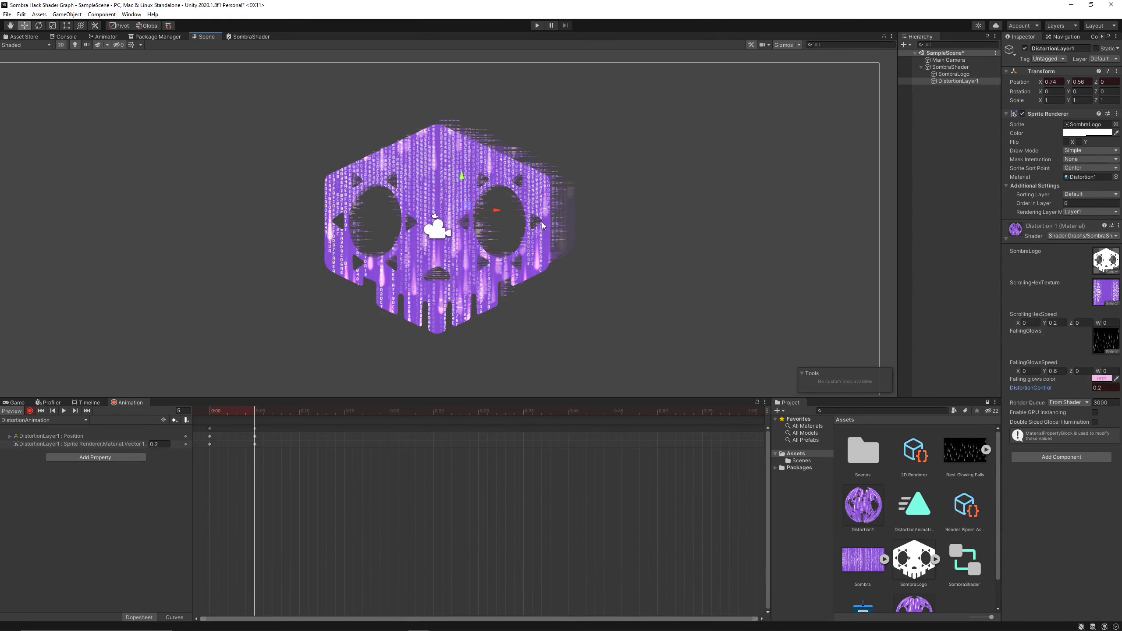
Copy the frame 0 keyframes of DistortionLayer1 to frame 10.
left_click_drag(285, 416, 301, 417)
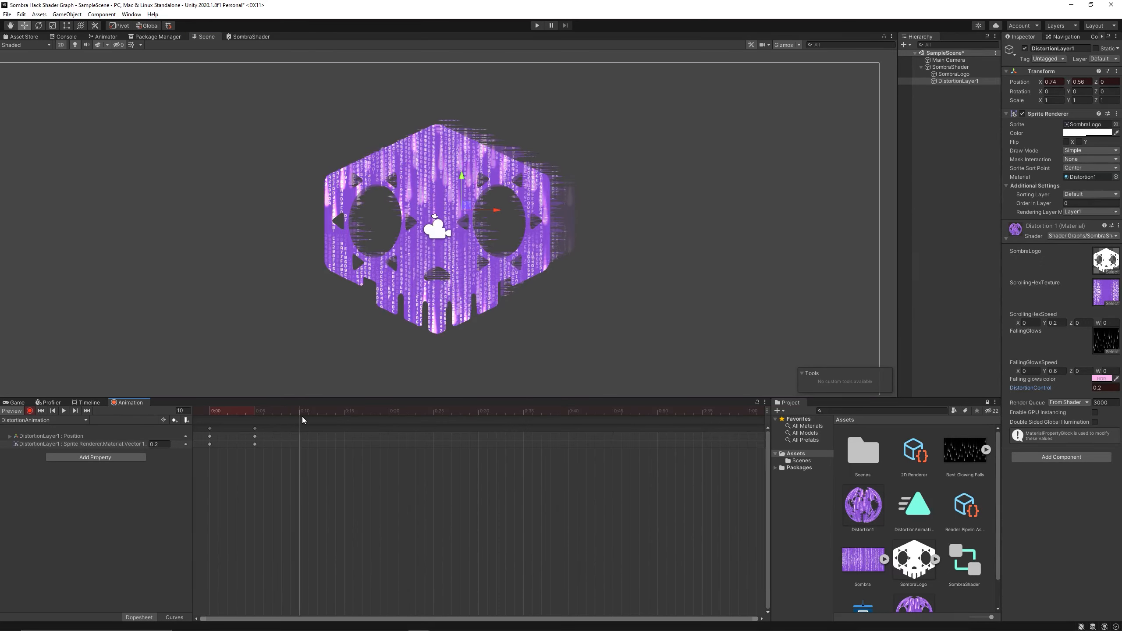
left_click_drag(208, 430, 208, 430)
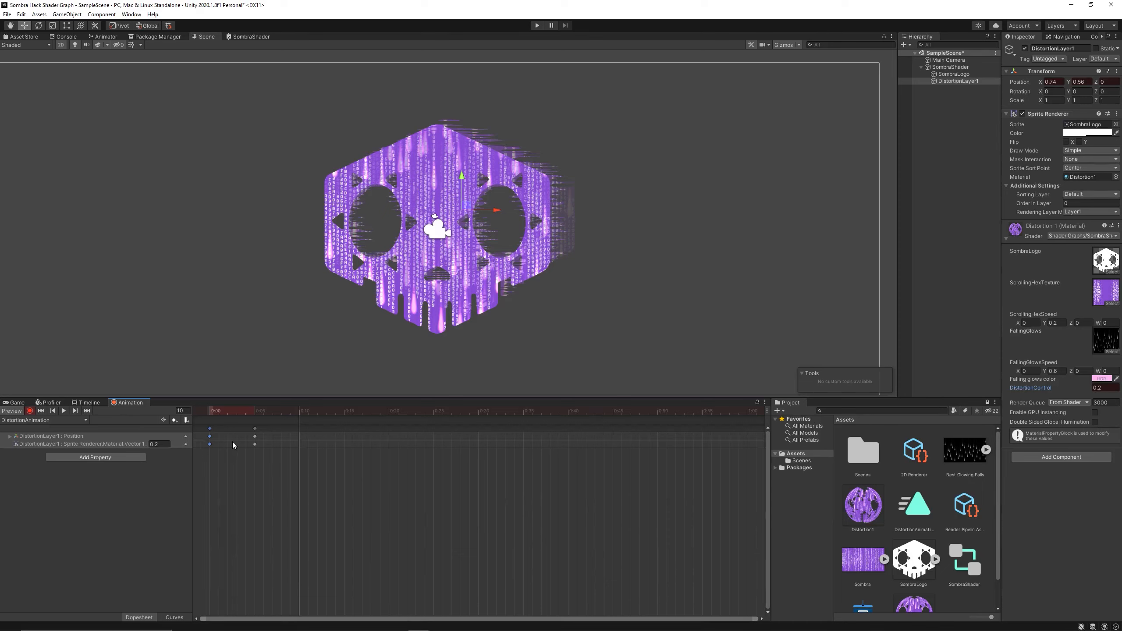
key("ctrl+c")
key("ctrl+v")
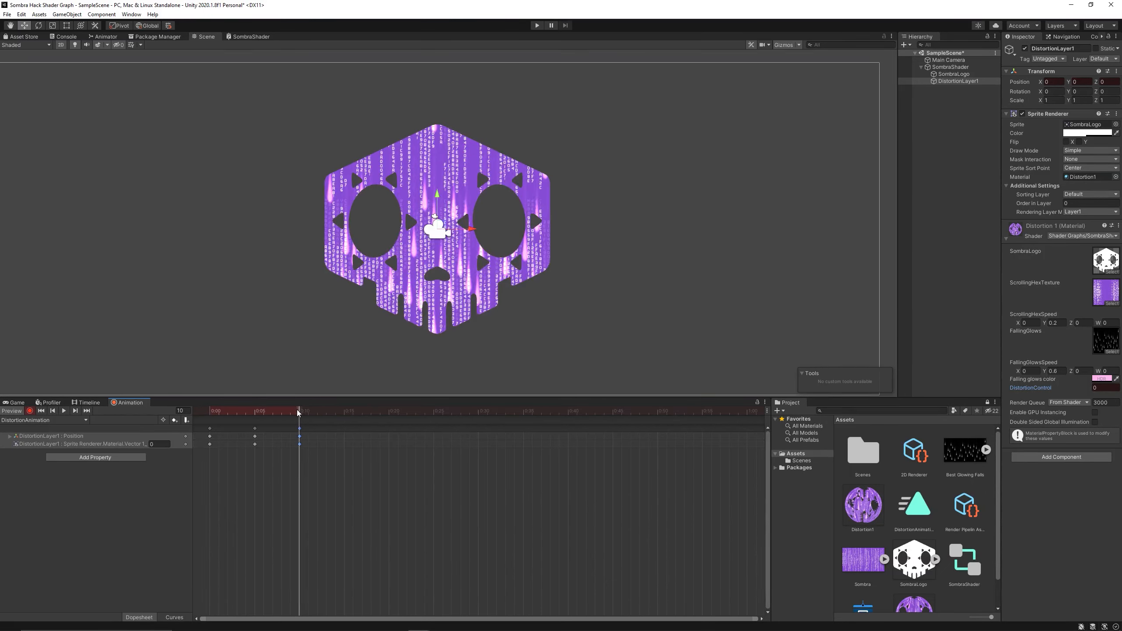
mouse_move(298, 413)
left_mouse_down()
mouse_move(226, 414)
mouse_move(300, 411)
left_mouse_up()
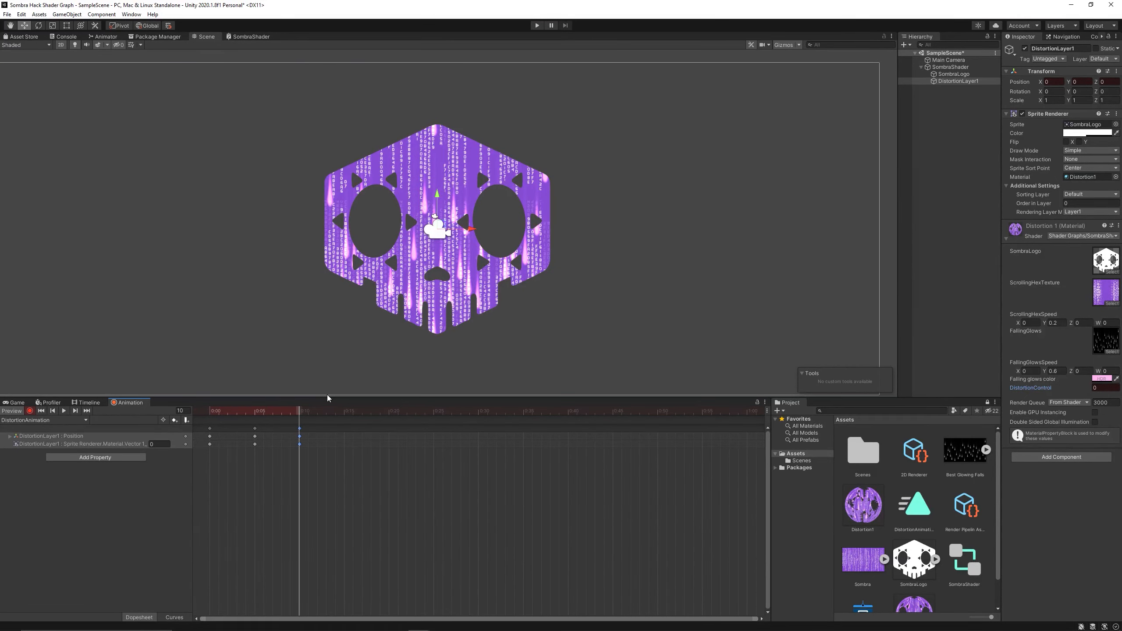
At frame 15, key DistortionLayer1's DistortionControl at -0.2 and its position at about X -1.57, Y -0.99.
left_click(344, 413)
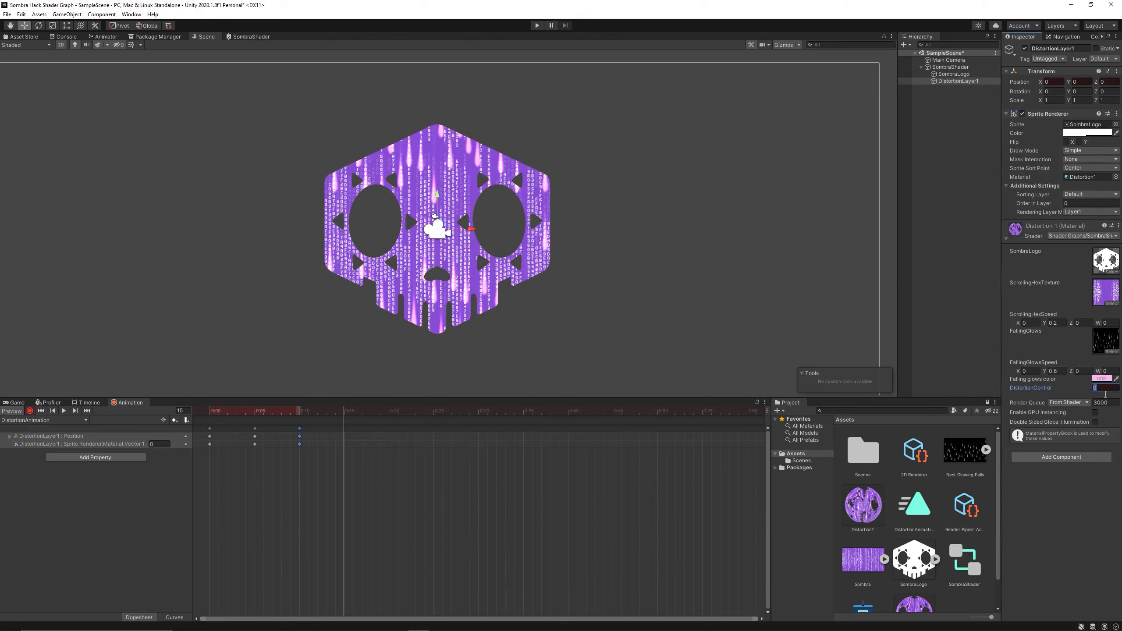
type("-0.2")
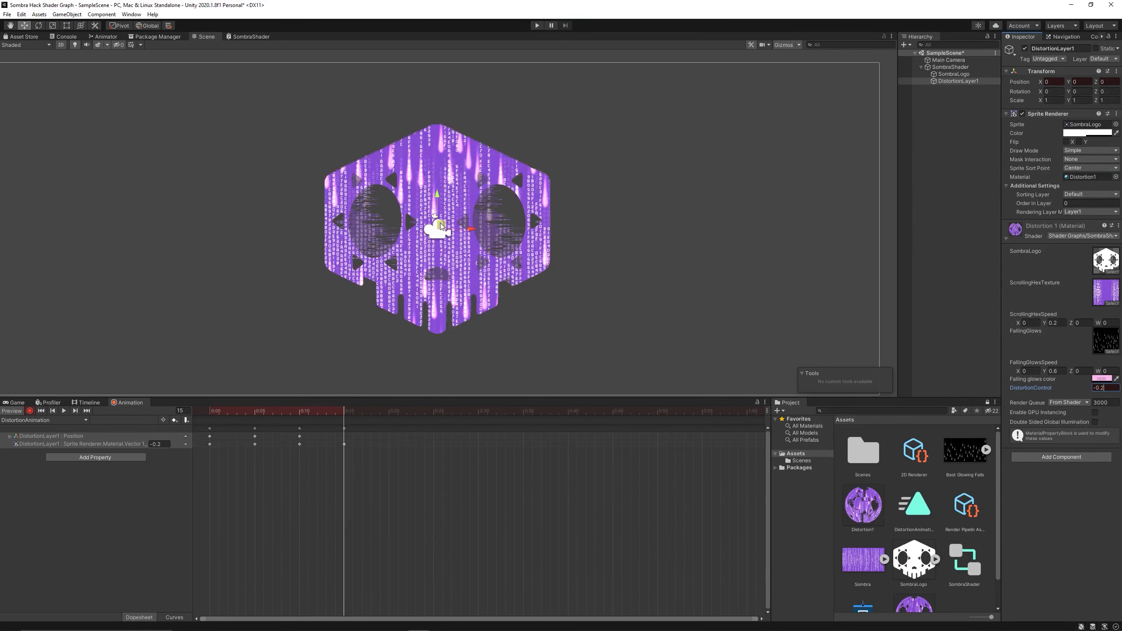
left_click_drag(441, 226, 384, 257)
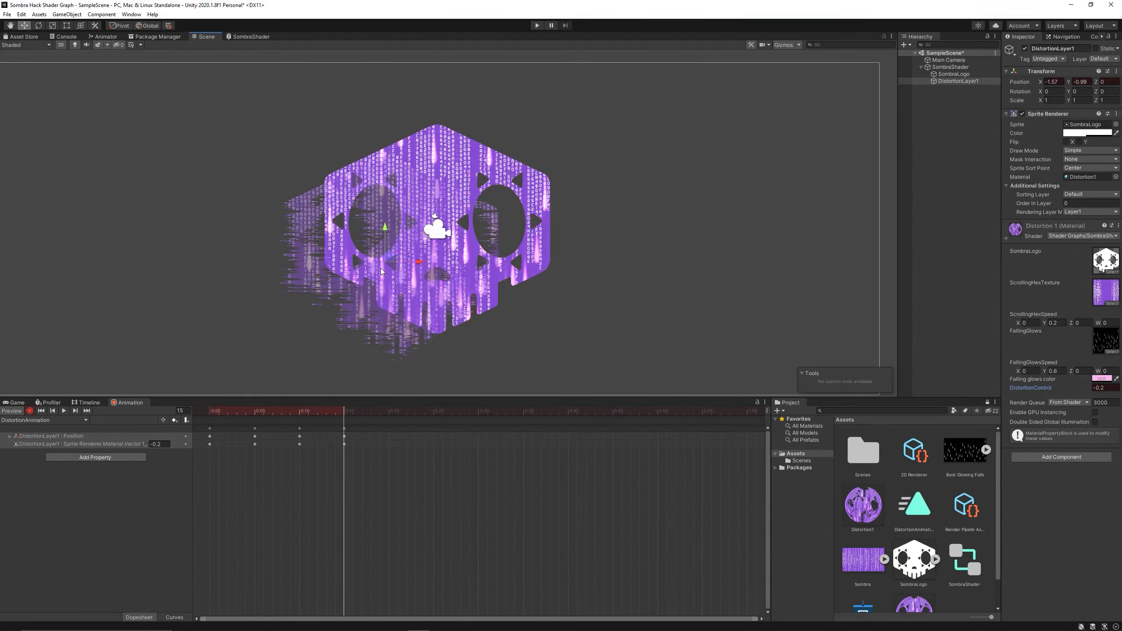
Paste the copied starting keyframes at frame 20 and play back the distortion animation.
left_click(389, 412)
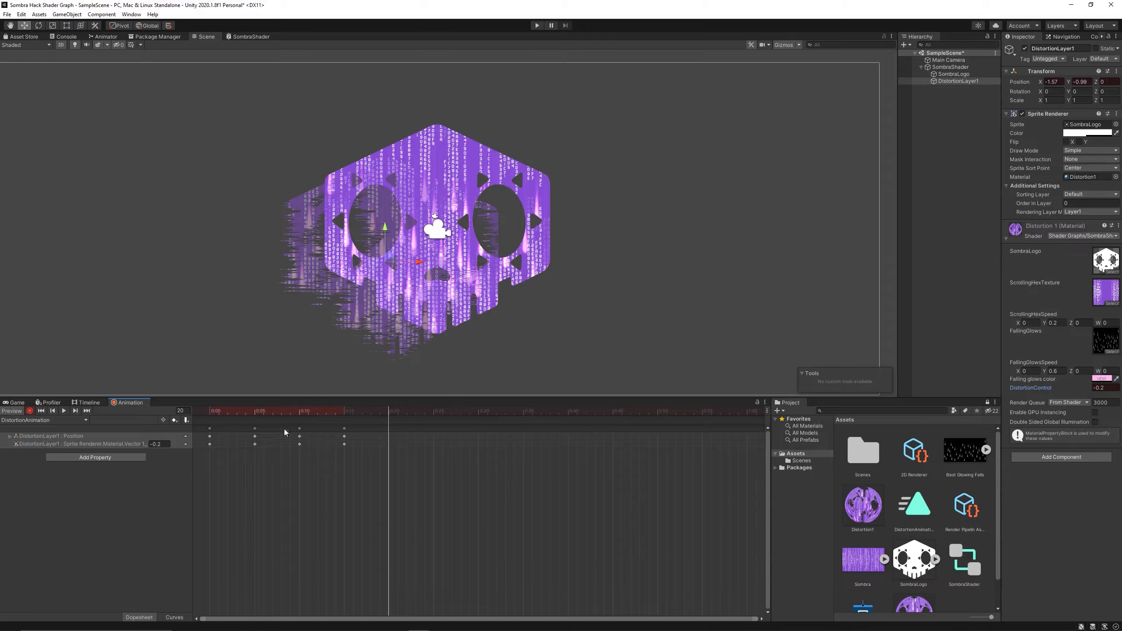
key("ctrl+v")
mouse_move(234, 412)
left_mouse_down()
mouse_move(389, 407)
mouse_move(216, 411)
left_mouse_up()
left_click(63, 411)
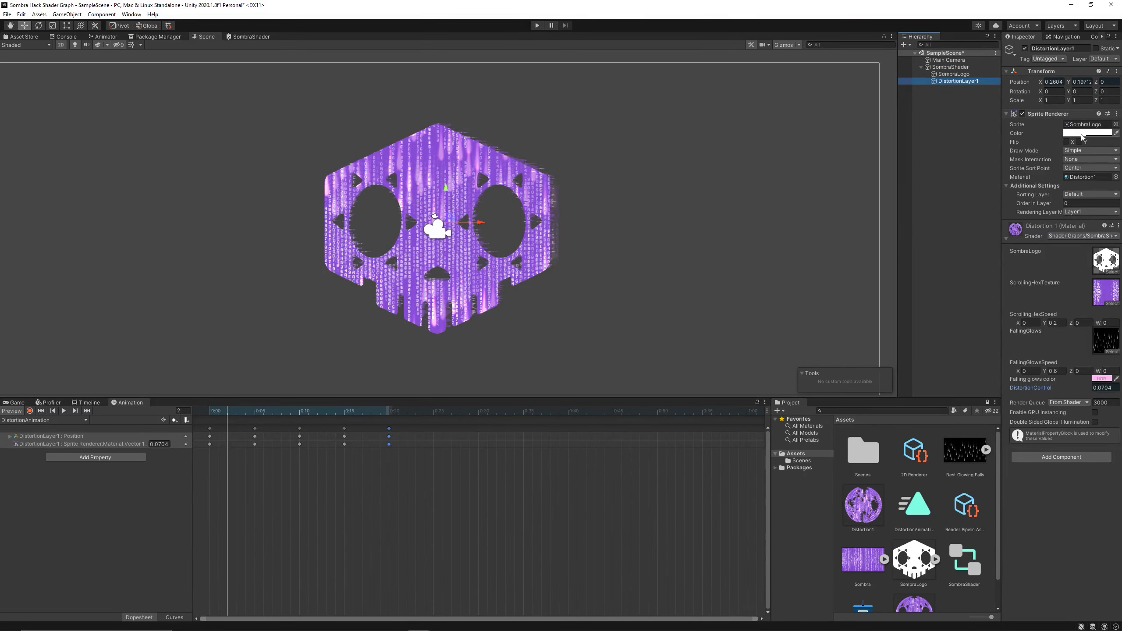
Tint DistortionLayer1's sprite with the light magenta colour EB86FF, keeping its alpha at 120.
left_click(1082, 133)
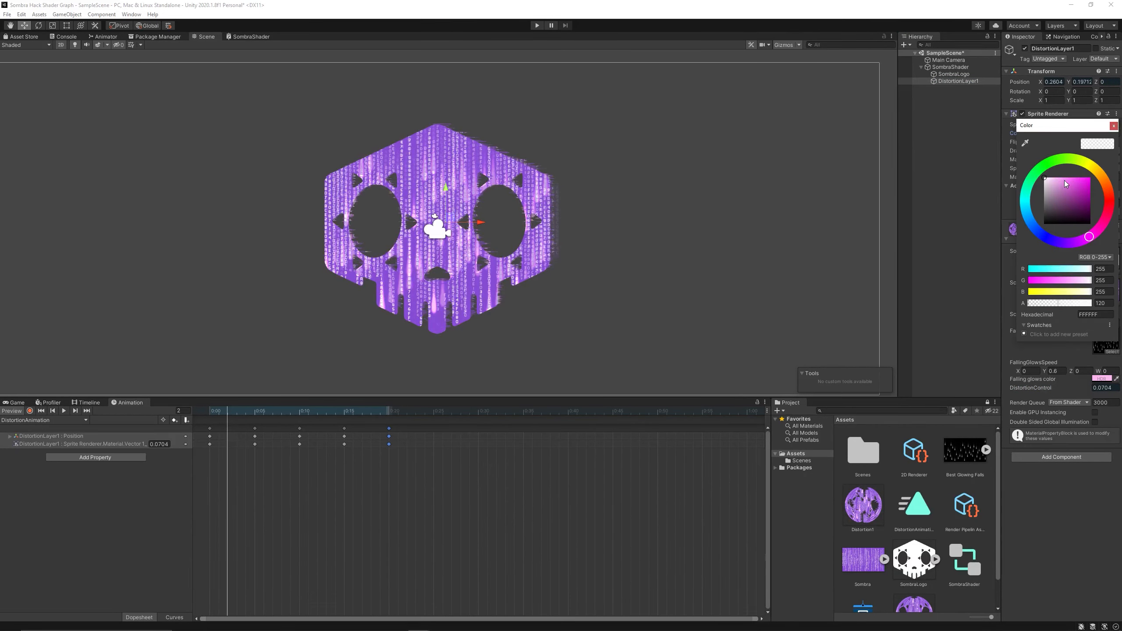
left_click_drag(1065, 183, 1067, 180)
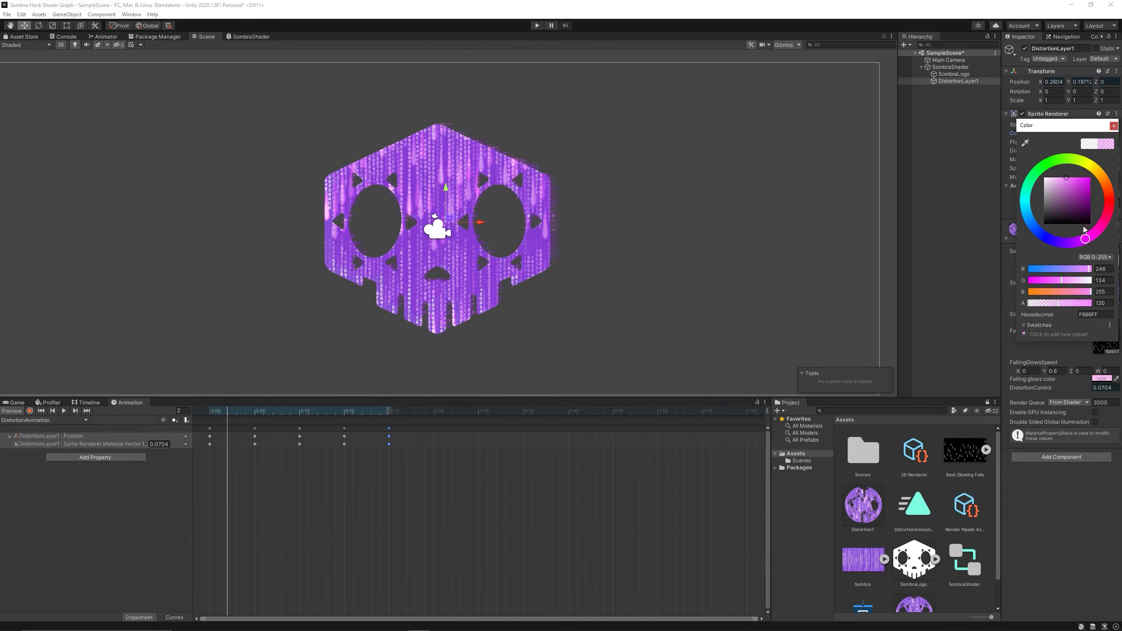
left_click(1067, 246)
left_click_drag(1067, 246, 1082, 240)
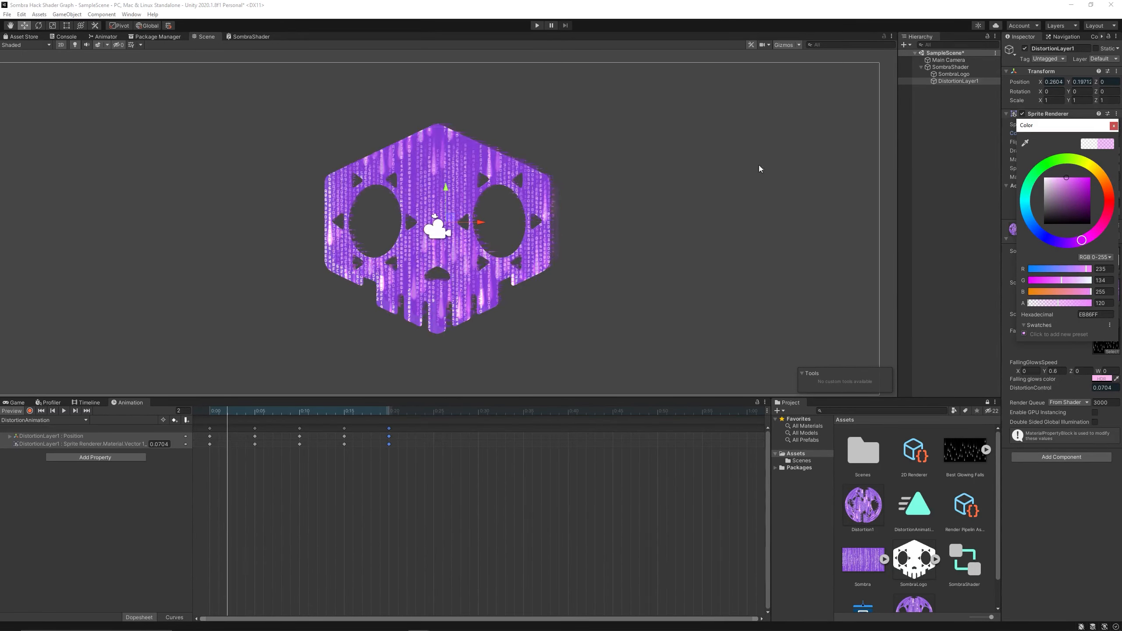
With recording on at frame 0, key DistortionLayer1's position at X 0.05, Y 0.05.
left_click_drag(230, 412, 214, 413)
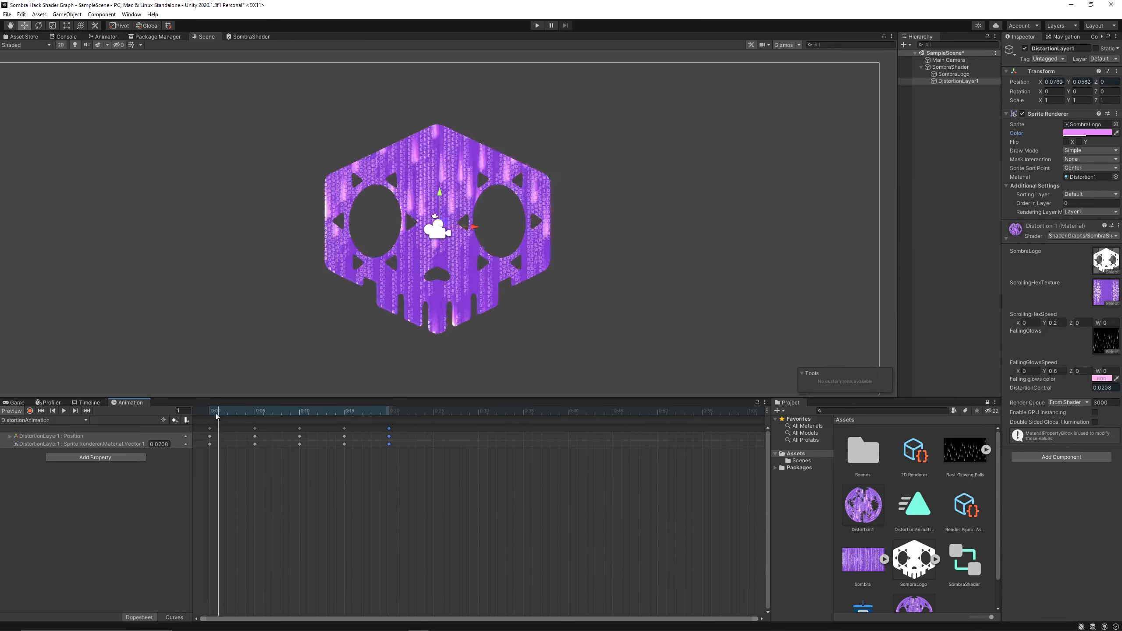
left_click(30, 411)
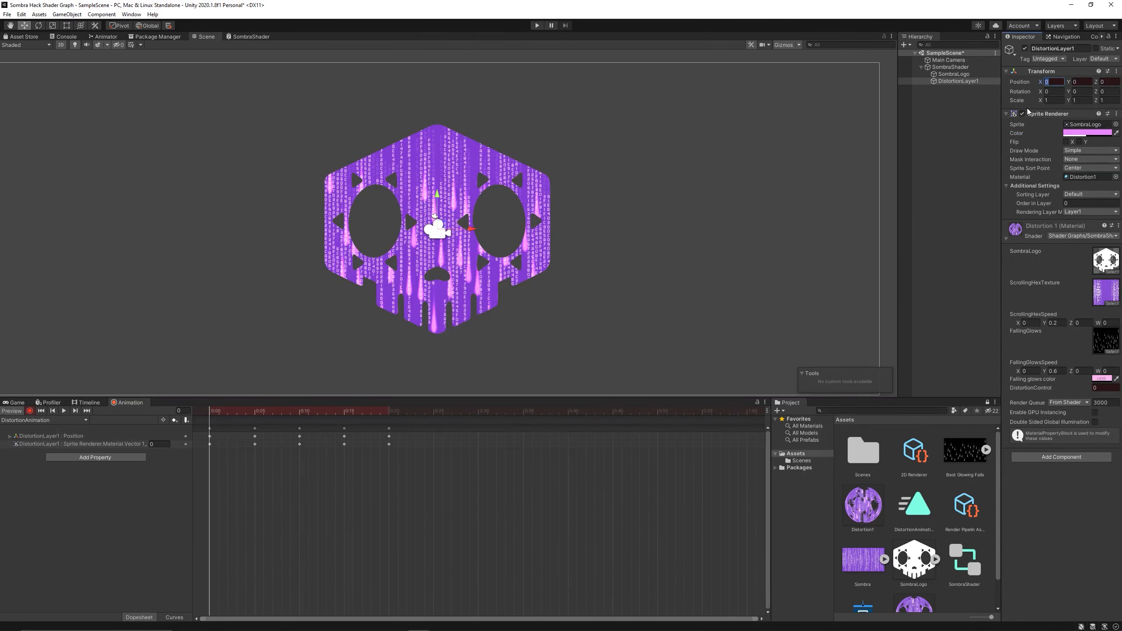
type("0.05")
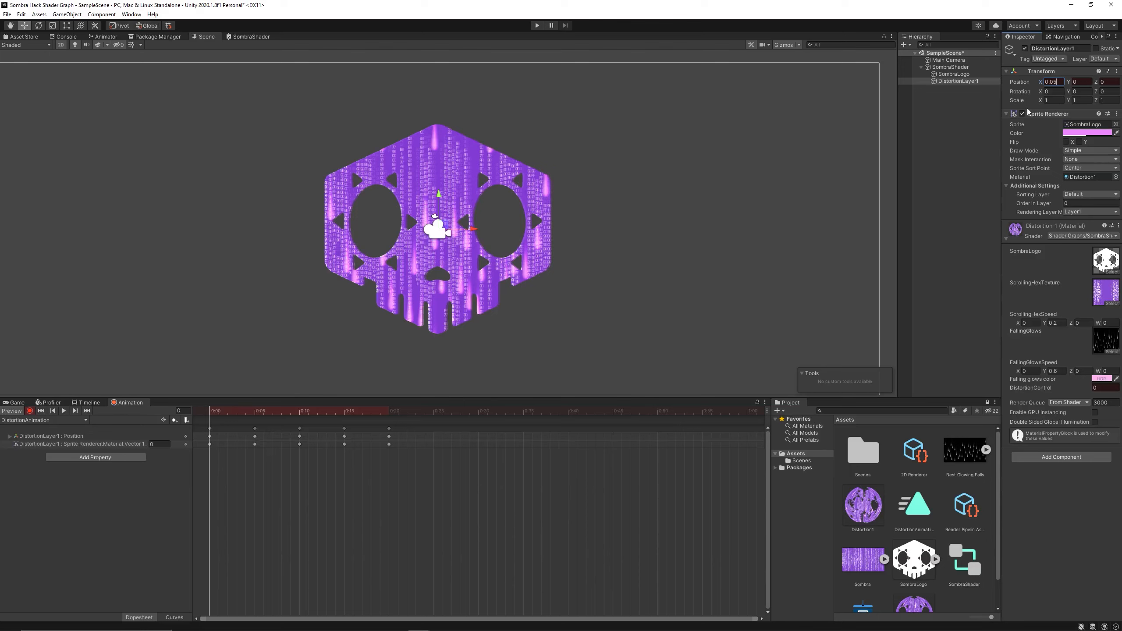
key("Tab")
type("0.05")
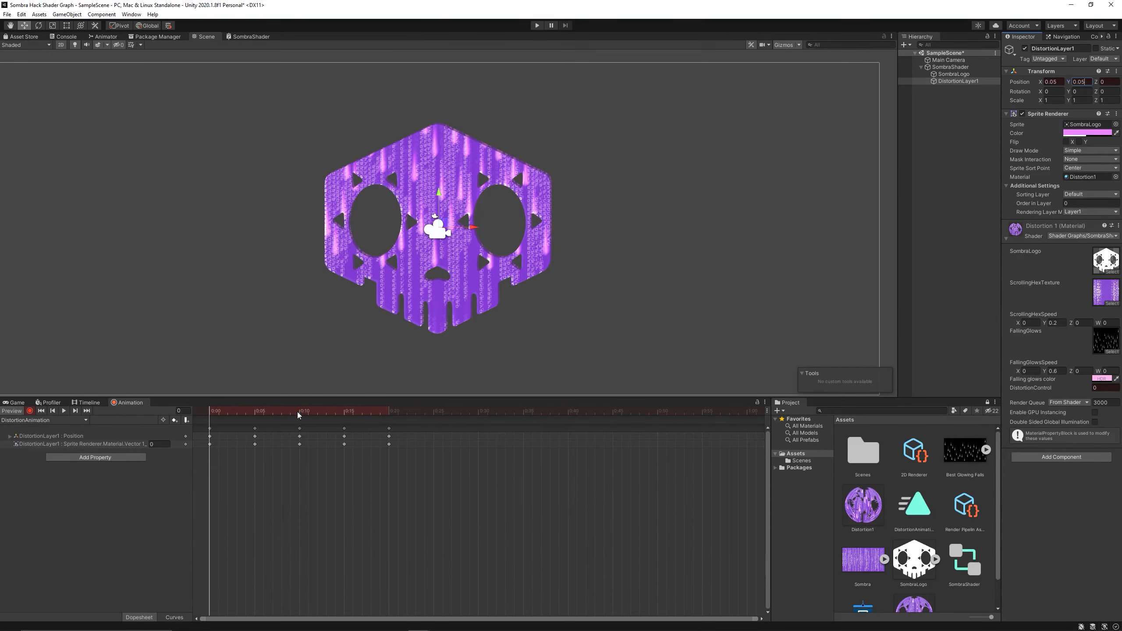
Copy DistortionLayer1's frame 0 keyframes over frames 10 and 20, and scrub the timeline around the end.
left_click_drag(219, 463, 195, 423)
key("ctrl+c")
left_click(300, 412)
key("ctrl+v")
left_click(391, 411)
key("ctrl+v")
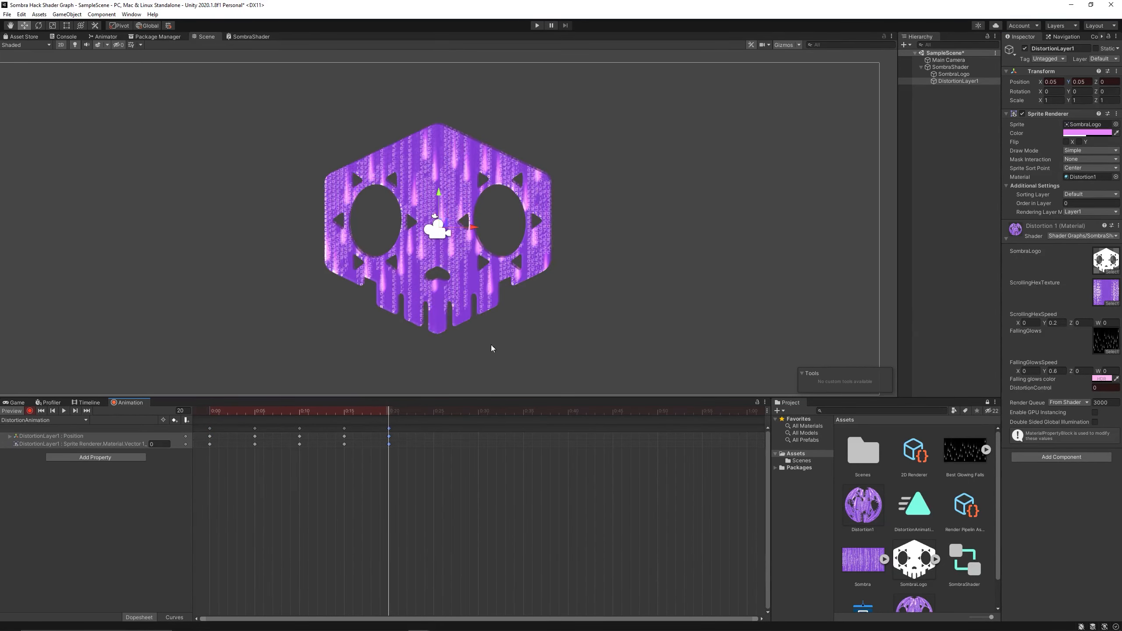
left_click_drag(369, 411, 398, 411)
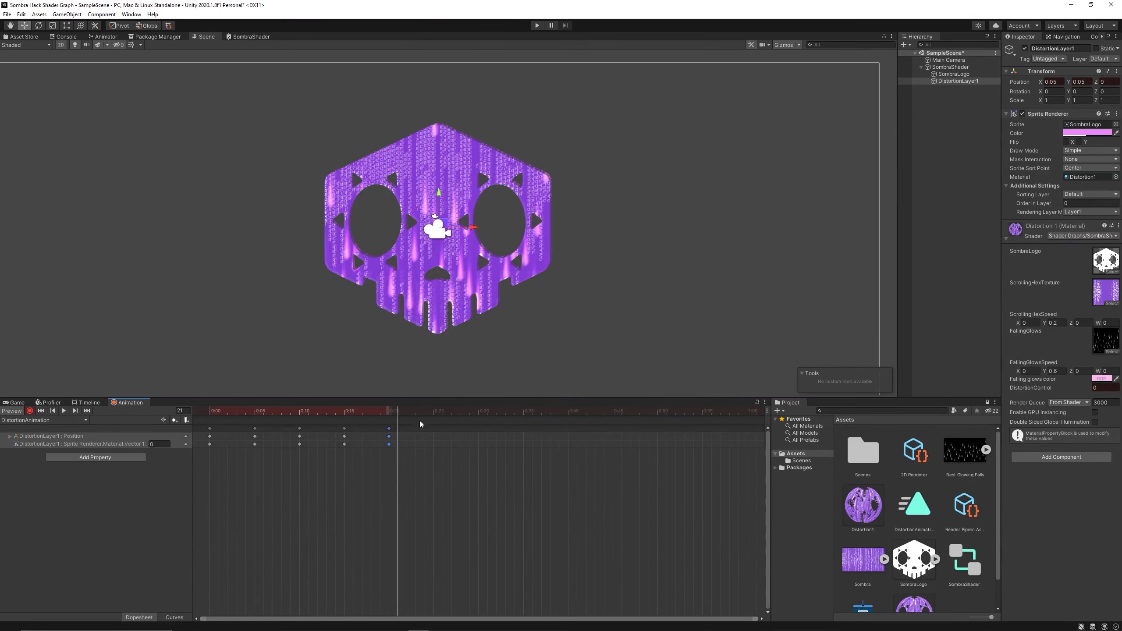
Remove the ScrollingHexTexture and FallingGlows textures from the Distortion1 material.
left_click(1113, 299)
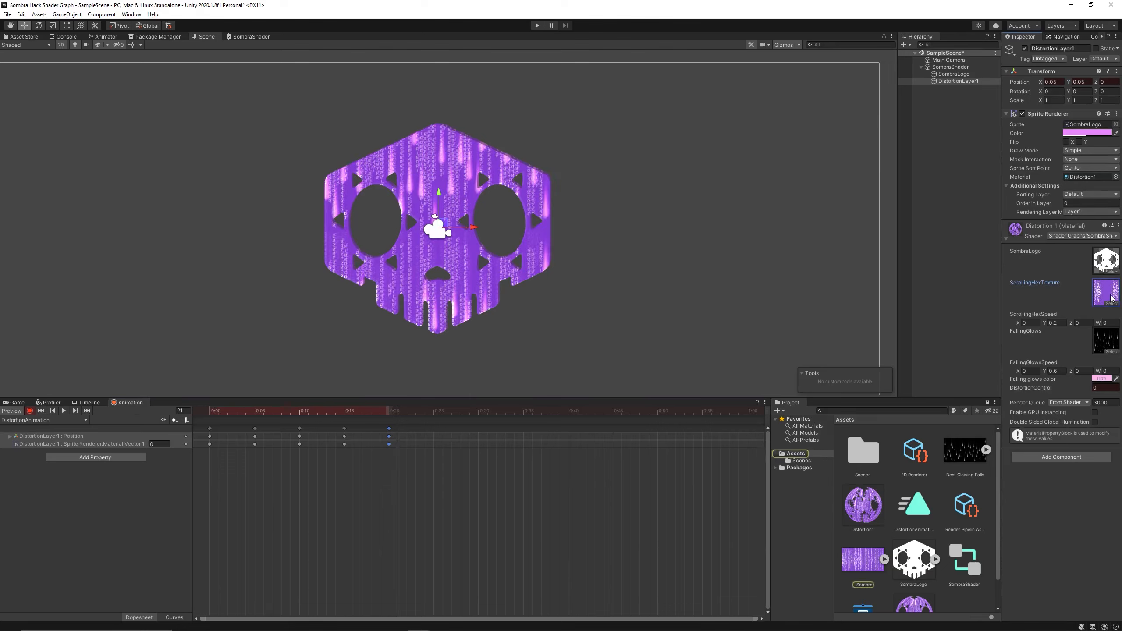
key("Delete")
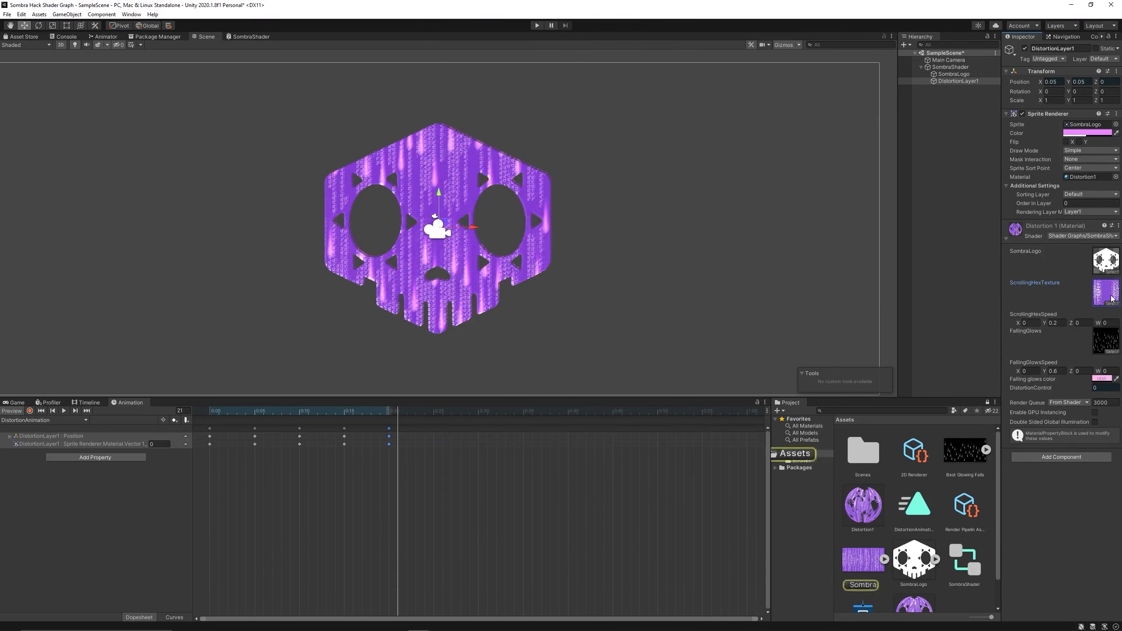
left_click(1114, 341)
key("Delete")
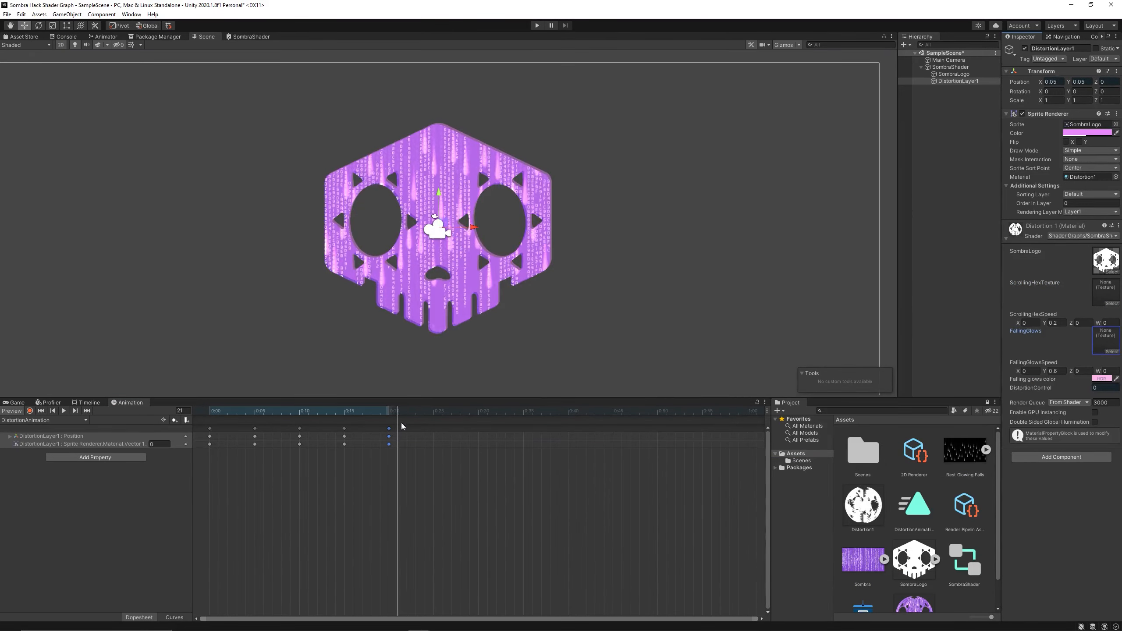
Duplicate SombraLogo under SombraShader and name the copy DistortionLayer2.
left_click(388, 413)
key("ctrl+d")
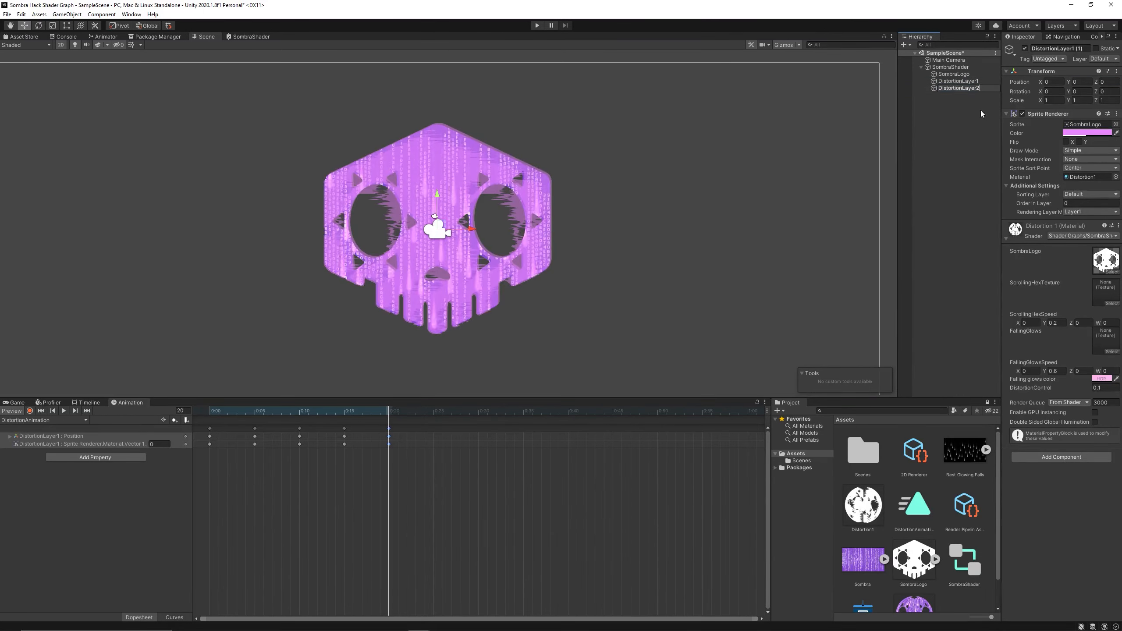
left_click(968, 88)
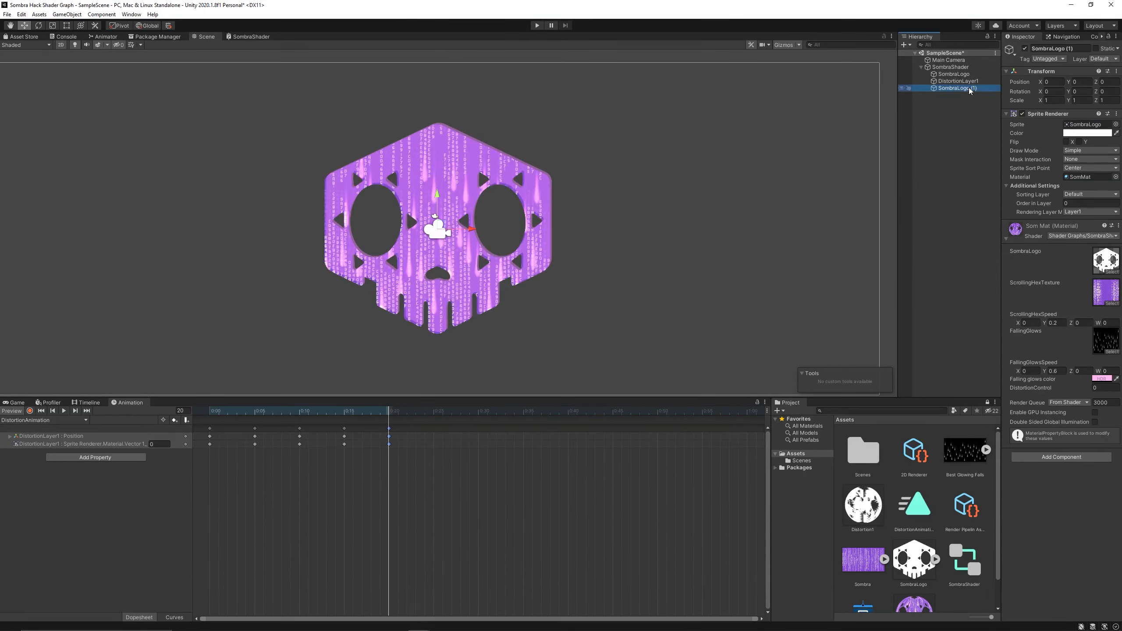
type("Distor")
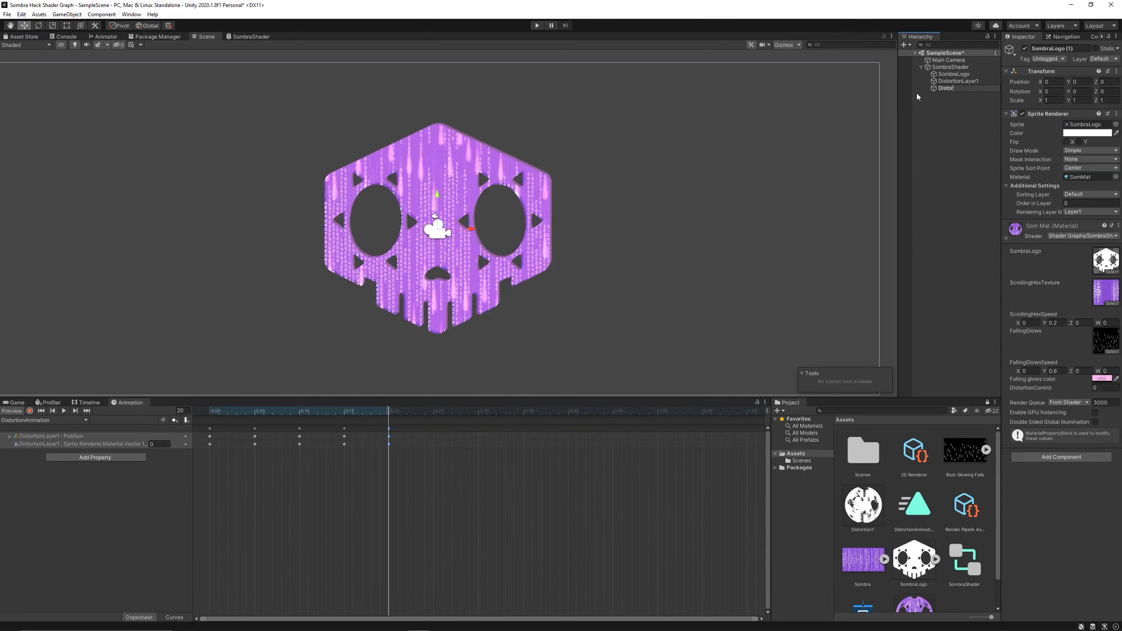
type("tionLayer2")
key("Return")
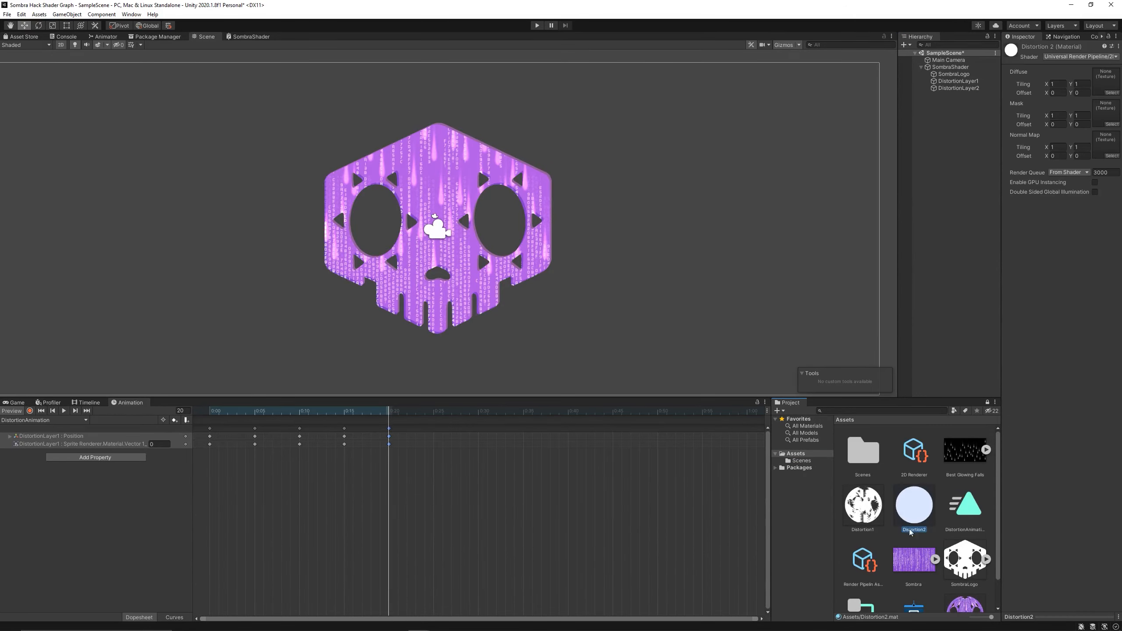
Set up the Distortion2 material with the SombraShader graph and assign it to DistortionLayer2.
scroll(910, 533, "down", 3)
left_click(965, 581)
left_click(914, 472)
left_click(959, 88)
left_click_drag(914, 472, 1086, 177)
Remove the ScrollingHexTexture and FallingGlows textures from the Distortion2 material.
left_click(1106, 292)
key("Delete")
left_click(1106, 340)
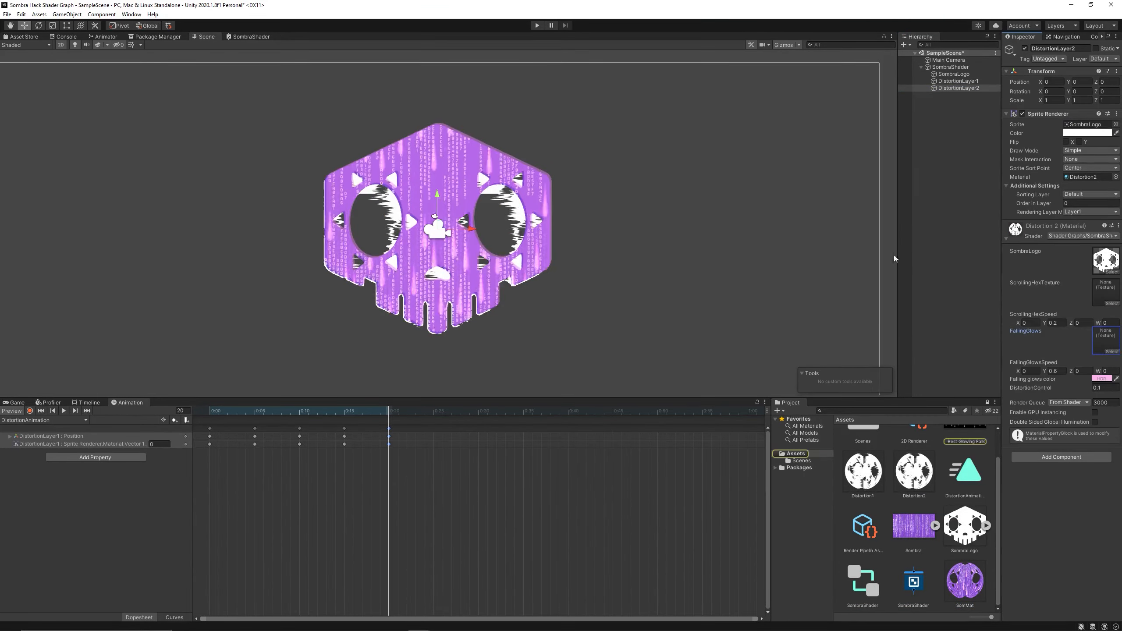
Set the order in layer to 1 for DistortionLayer1 and 3 for DistortionLayer2.
left_click(954, 74)
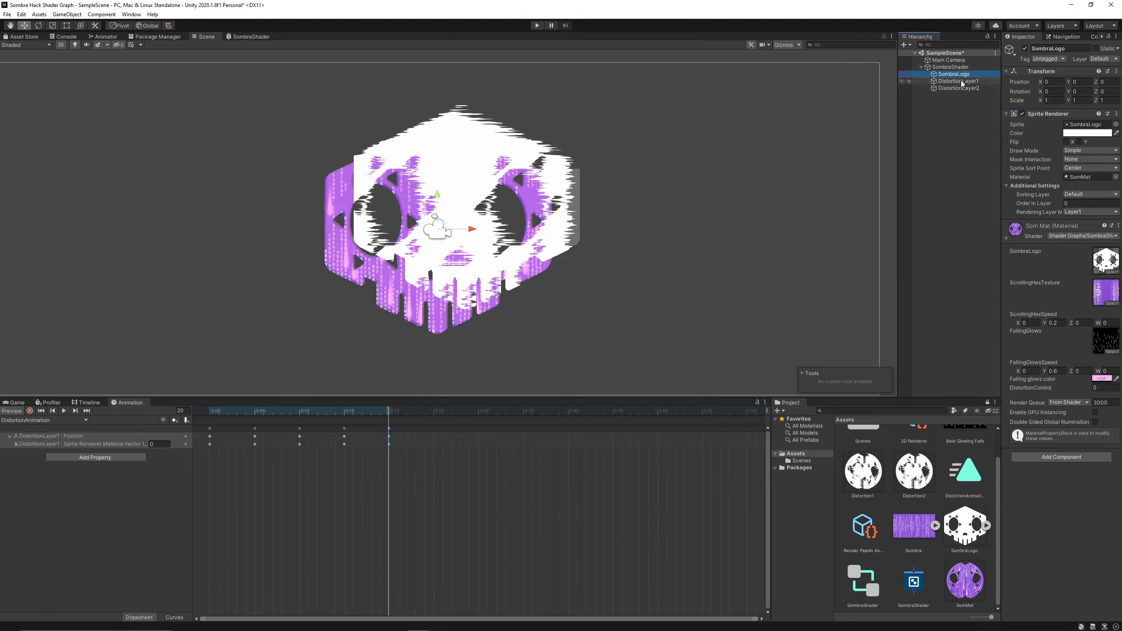
left_click(959, 82)
left_click(1071, 203)
left_click(958, 88)
Tint DistortionLayer2's sprite with the light violet colour AE99FF and set its alpha to 120.
left_click(1087, 132)
left_click(1064, 246)
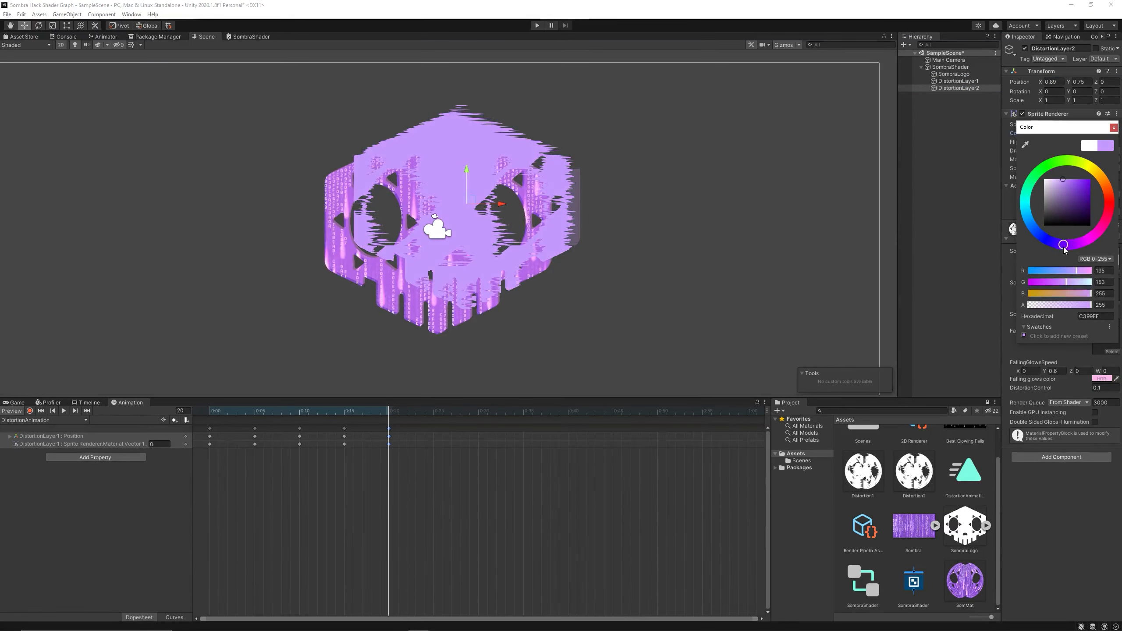
type("150")
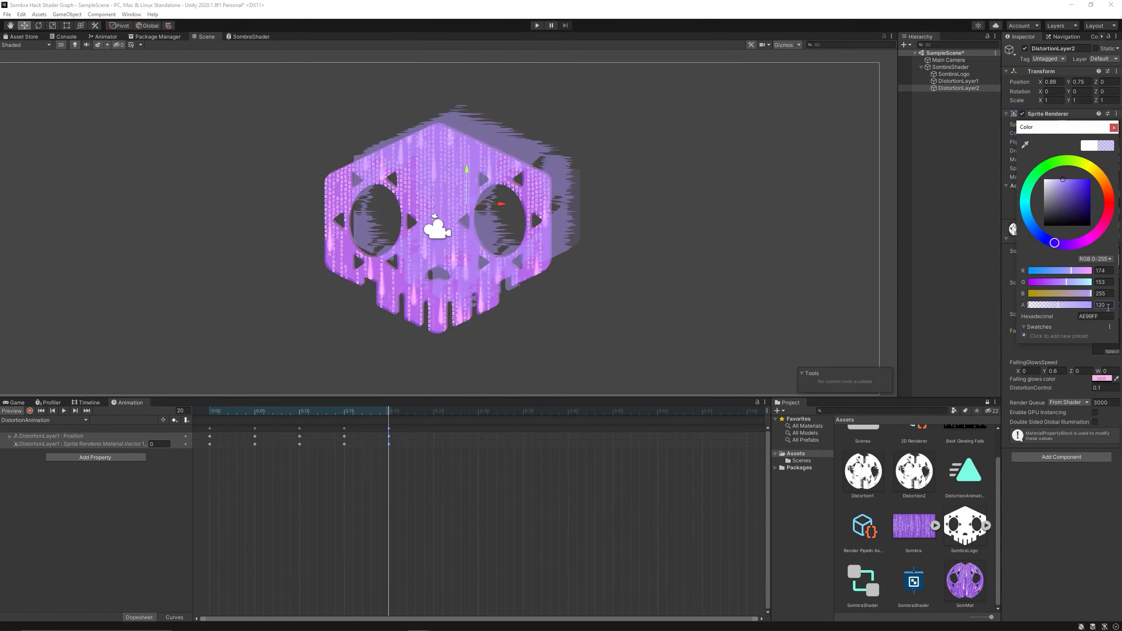
Reset DistortionLayer2's position to X 0, Y 0 and its DistortionControl to 0.
left_click(1054, 82)
type("0")
key("Tab")
type("0")
left_click(1105, 388)
type("0")
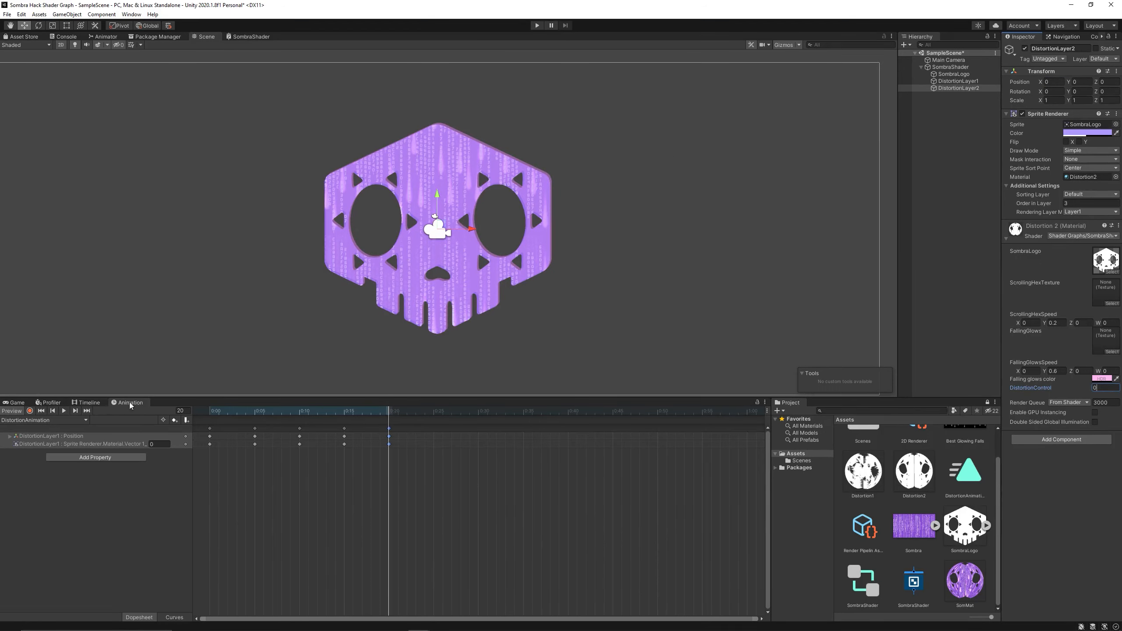
Start recording, key DistortionLayer2's DistortionControl at 0.2 on frame 20, and key its position at about X 0.79, Y 0.67 on frame 25.
left_click(30, 411)
left_click(1105, 388)
type("0.2")
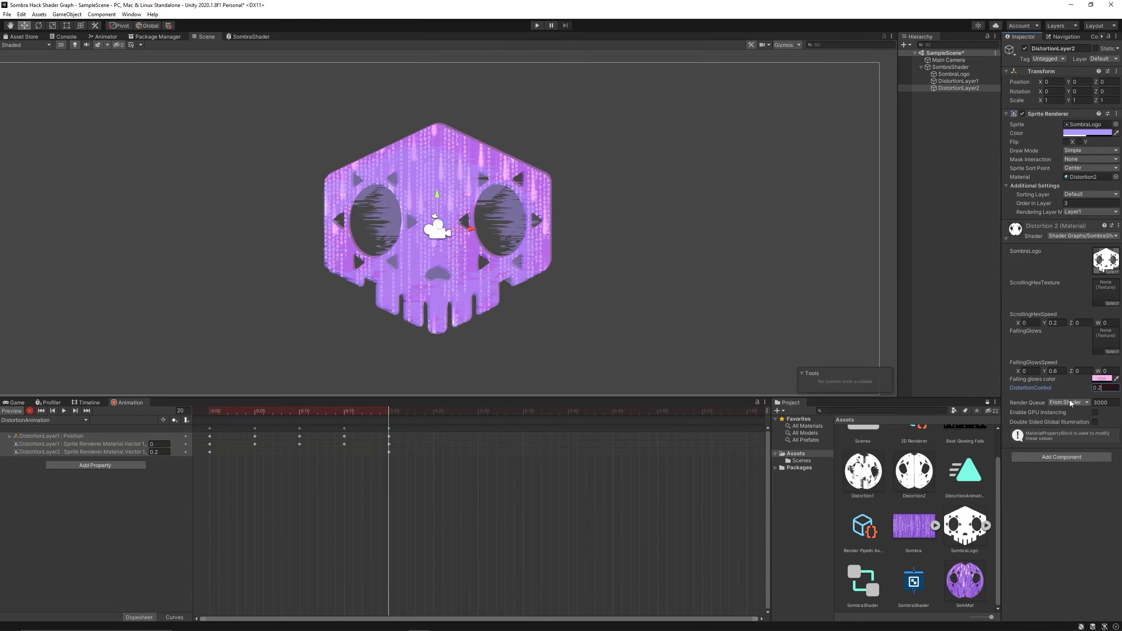
left_click(434, 411)
left_click_drag(440, 226, 469, 203)
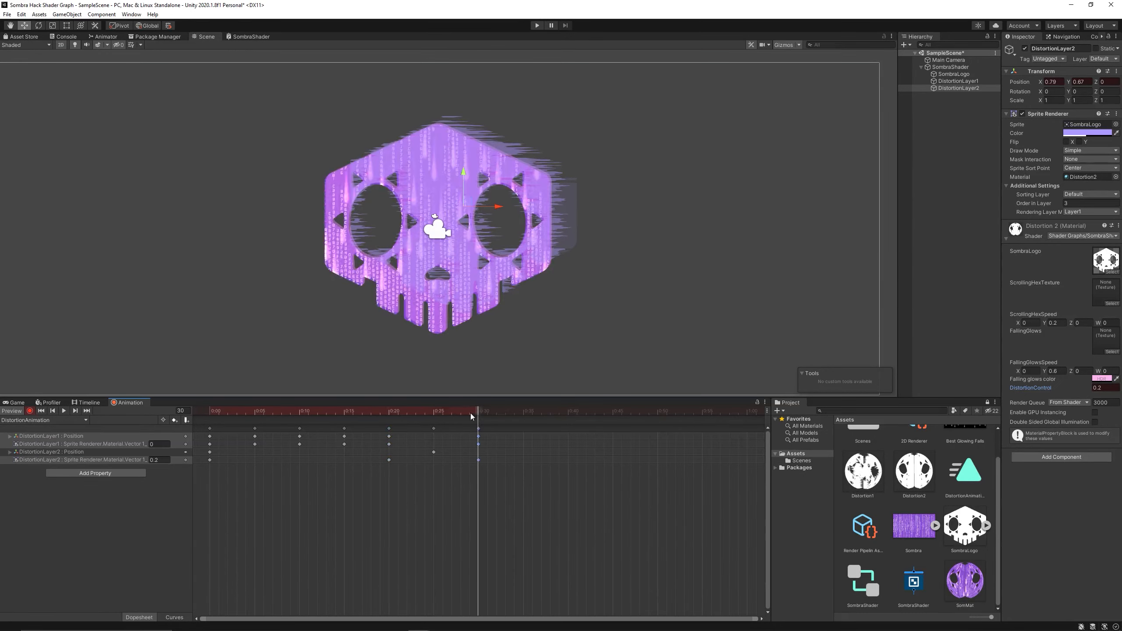
Delete DistortionLayer1's keyframes at frames 20 and 30.
left_click_drag(397, 411, 401, 448)
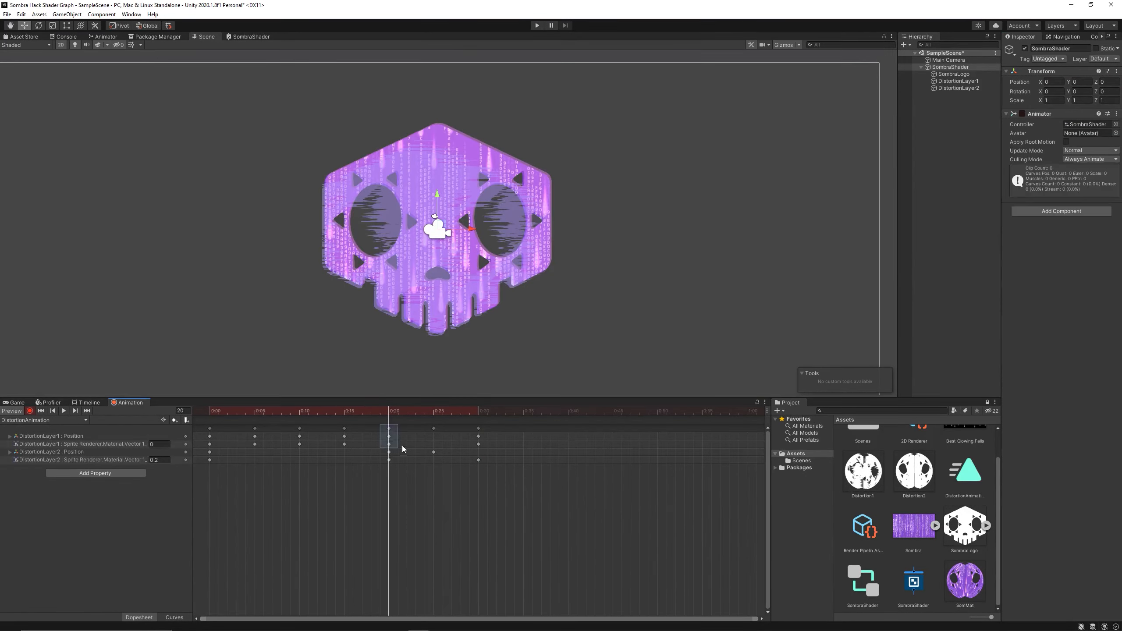
key("Delete")
left_click_drag(469, 431, 486, 447)
key("Delete")
Copy DistortionLayer1's frame 10 keyframes to frame 20.
left_click_drag(300, 414, 308, 447)
key("ctrl+c")
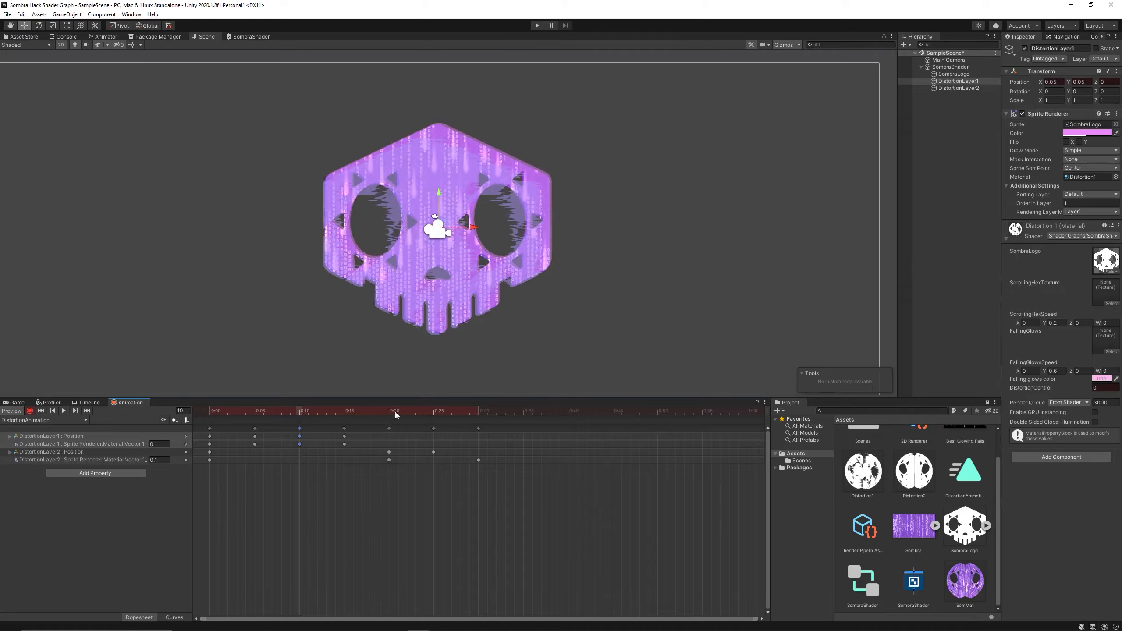
left_click(390, 414)
key("ctrl+v")
Copy DistortionLayer2's frame 20 position keyframe to frame 30 and scrub through the animation.
left_click_drag(382, 449, 396, 456)
key("ctrl+c")
key("ctrl+v")
left_click_drag(453, 414, 245, 415)
key("ctrl+p")
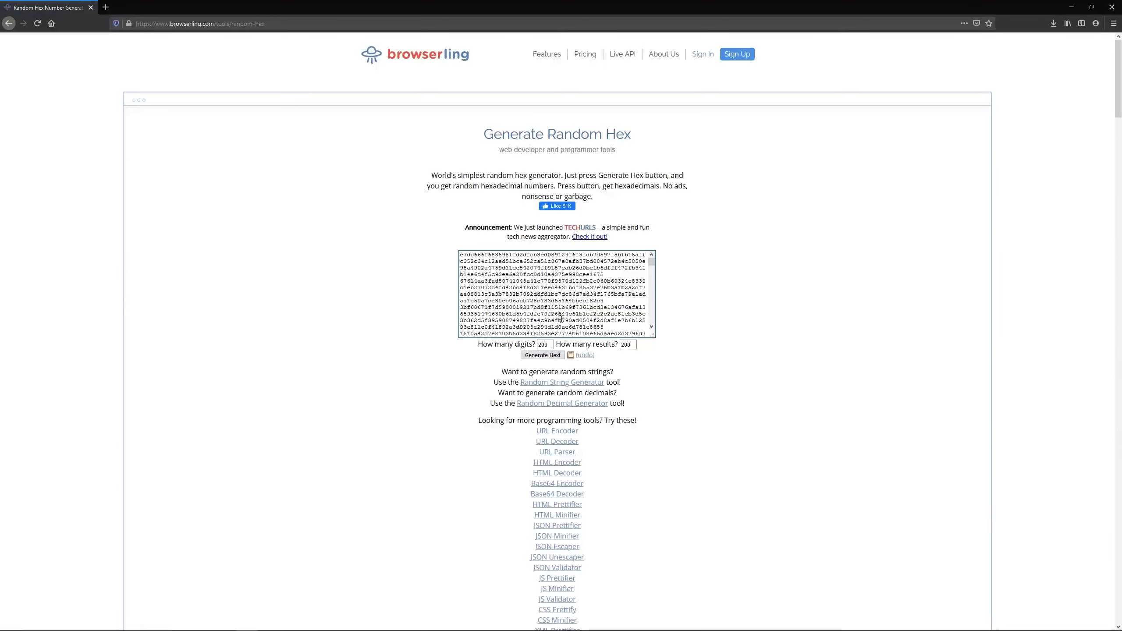
Copy all the generated random hex text from the browser and paste it into the text layer on Photoshop's purple artboard.
key("ctrl+a")
mouse_move(418, 620)
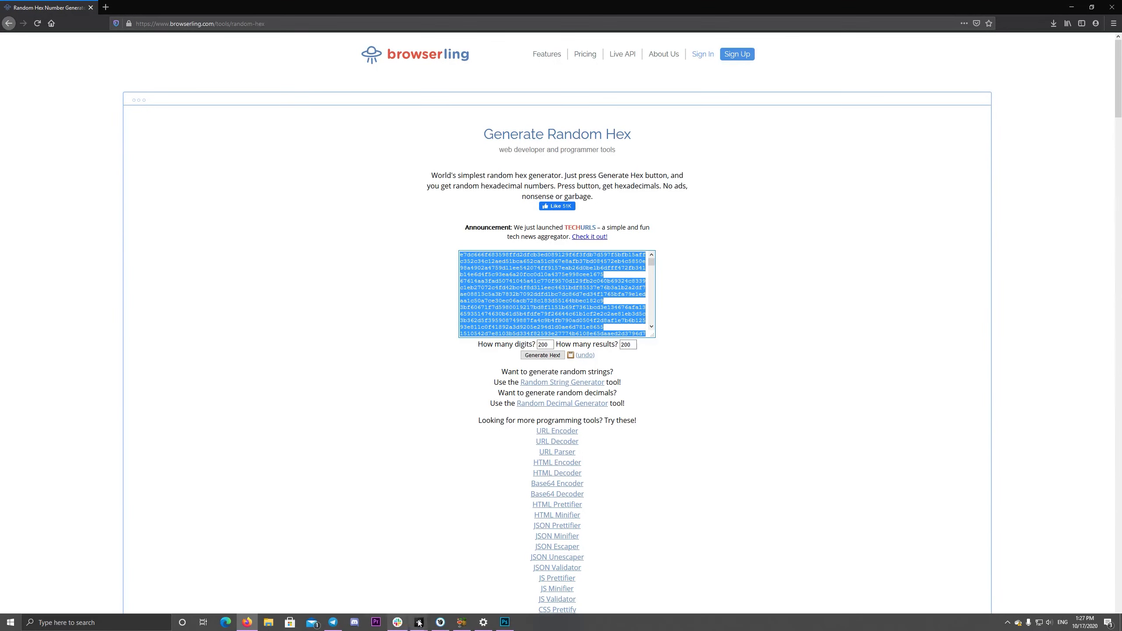
left_click(505, 623)
key("ctrl+v")
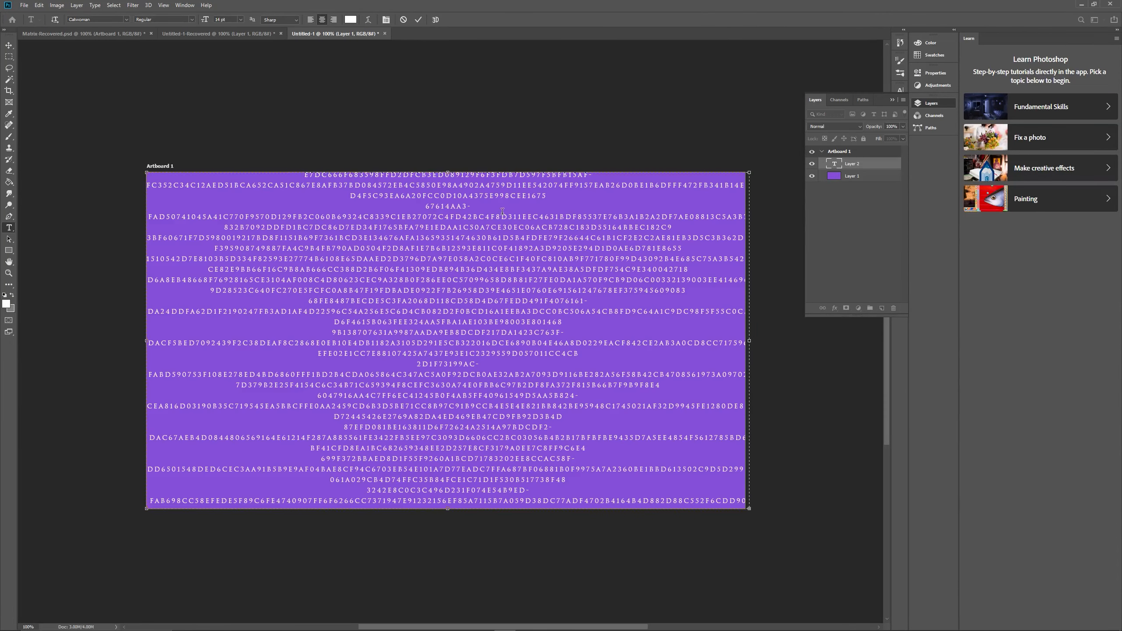
Change the pasted hex text to vertical orientation and break up its columns in several places.
key("ctrl+a")
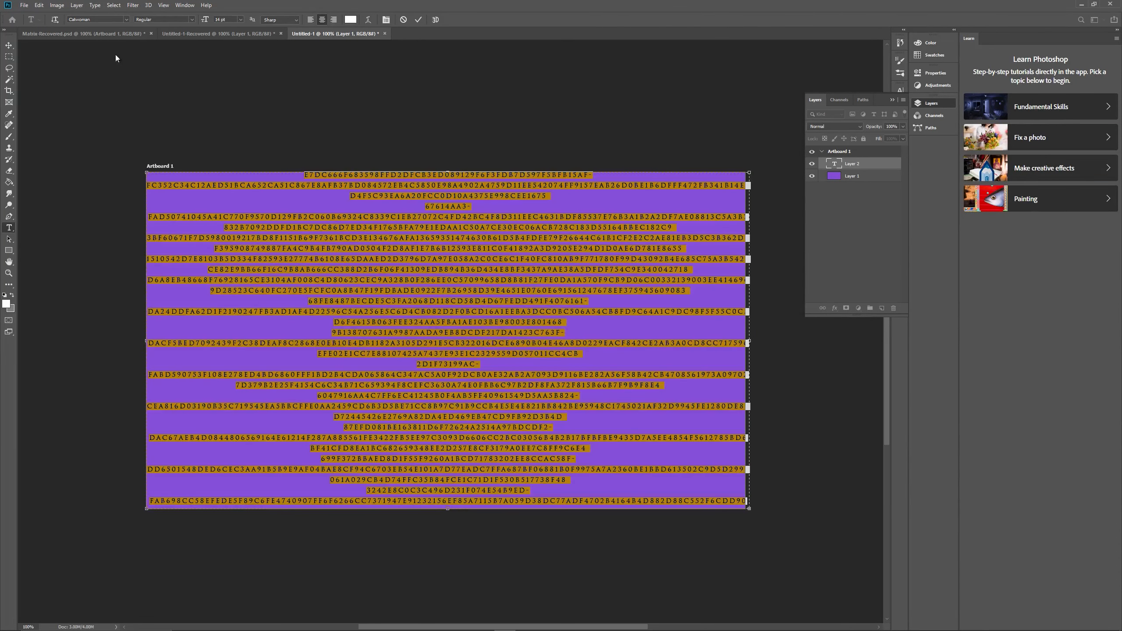
left_click(55, 21)
left_click(643, 311)
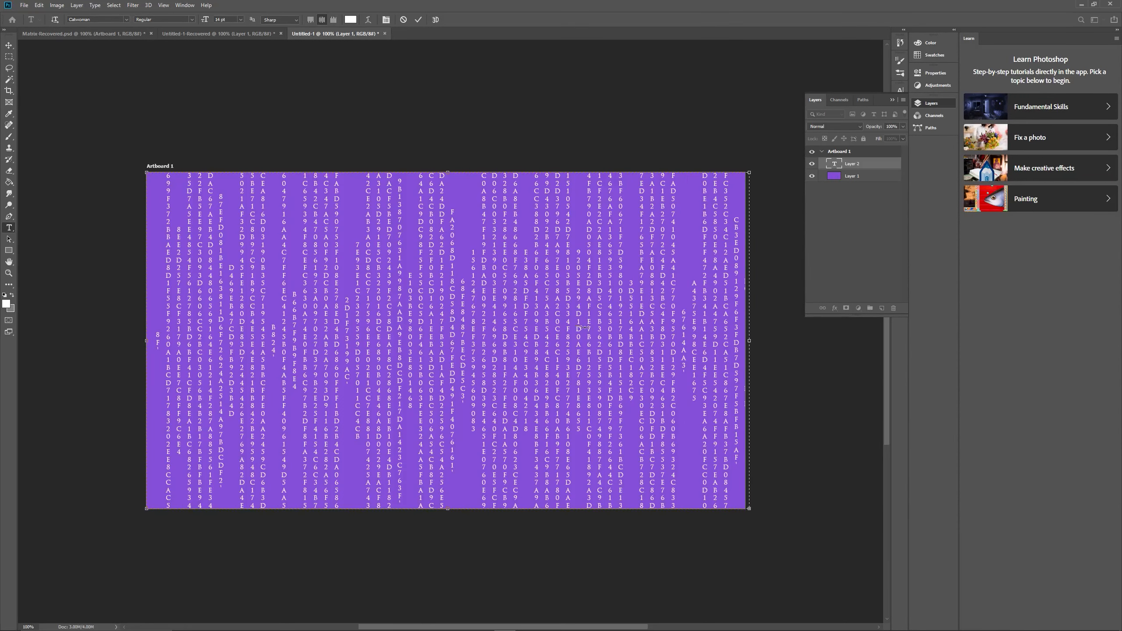
left_click(536, 334)
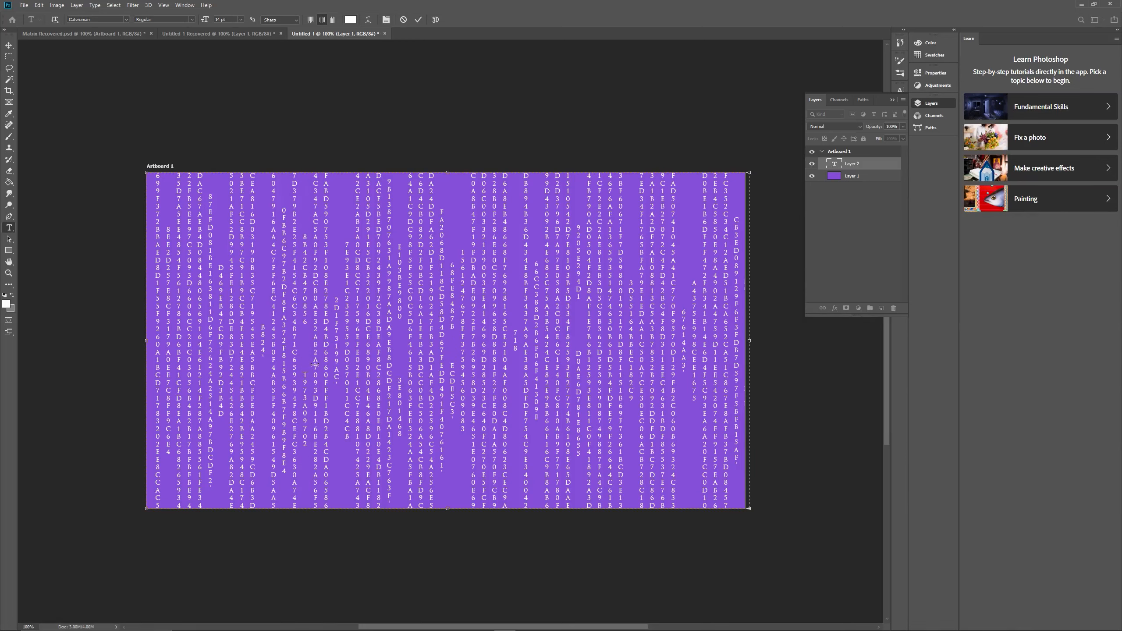
Switch to the desktop and import Sombra 2.png and Sombra3.png into the Unity project's Assets folder.
key("alt+Tab")
key("alt+Tab")
key("alt+Tab")
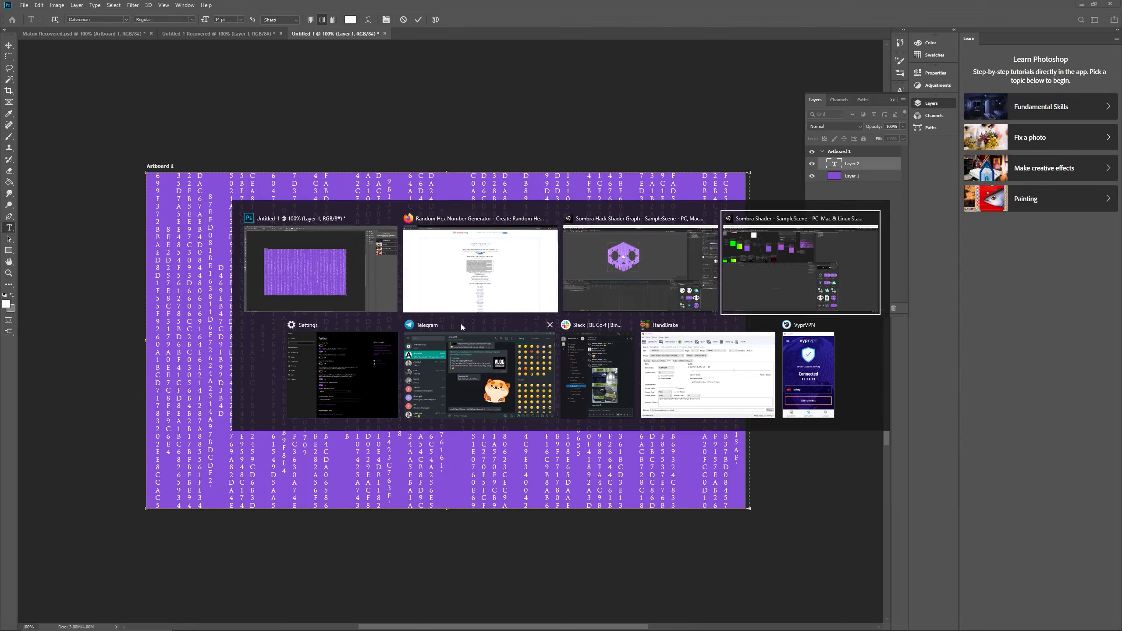
key("super+d")
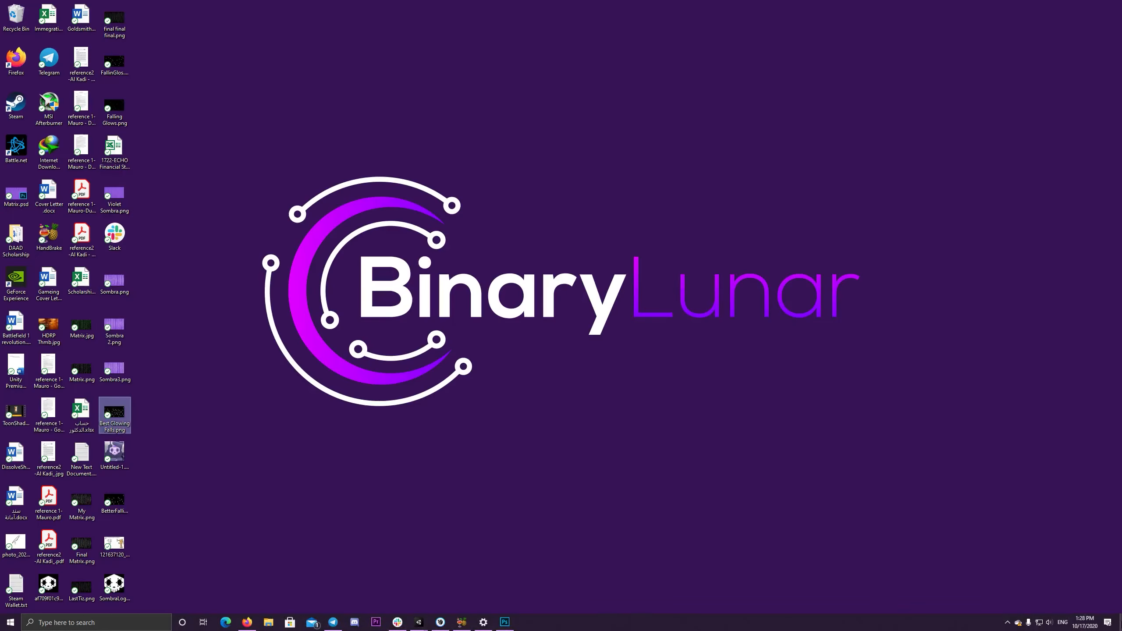
left_click_drag(168, 324, 106, 382)
left_click_drag(121, 334, 428, 588)
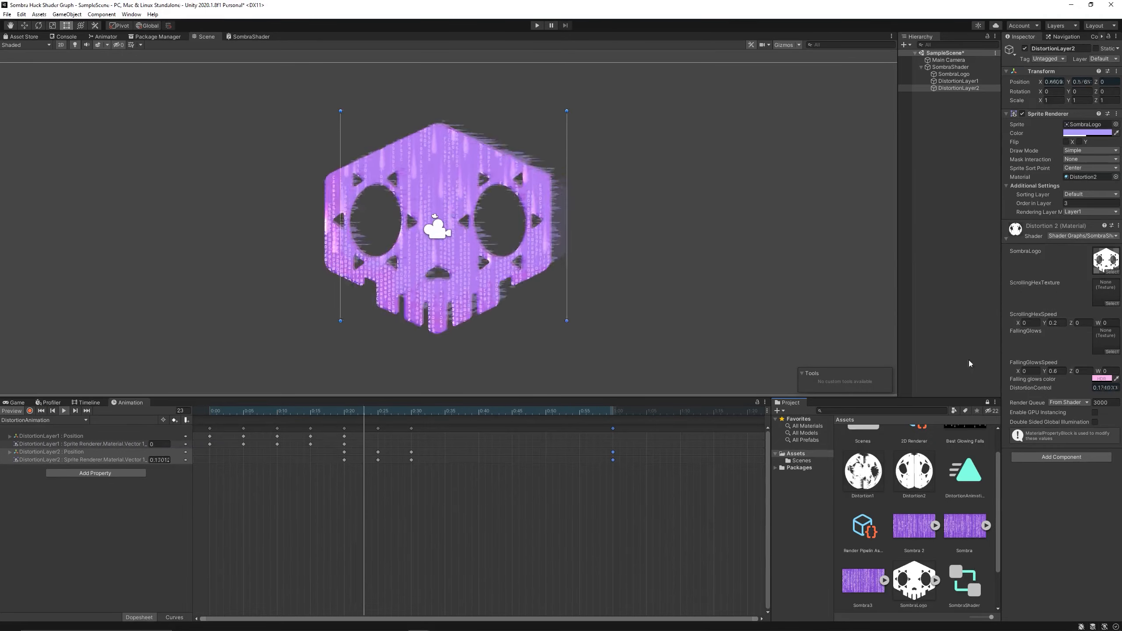
Add a new script component named SombraHexChanger to the SombraShader object and open the script in Visual Studio.
left_click(964, 219)
left_click(957, 67)
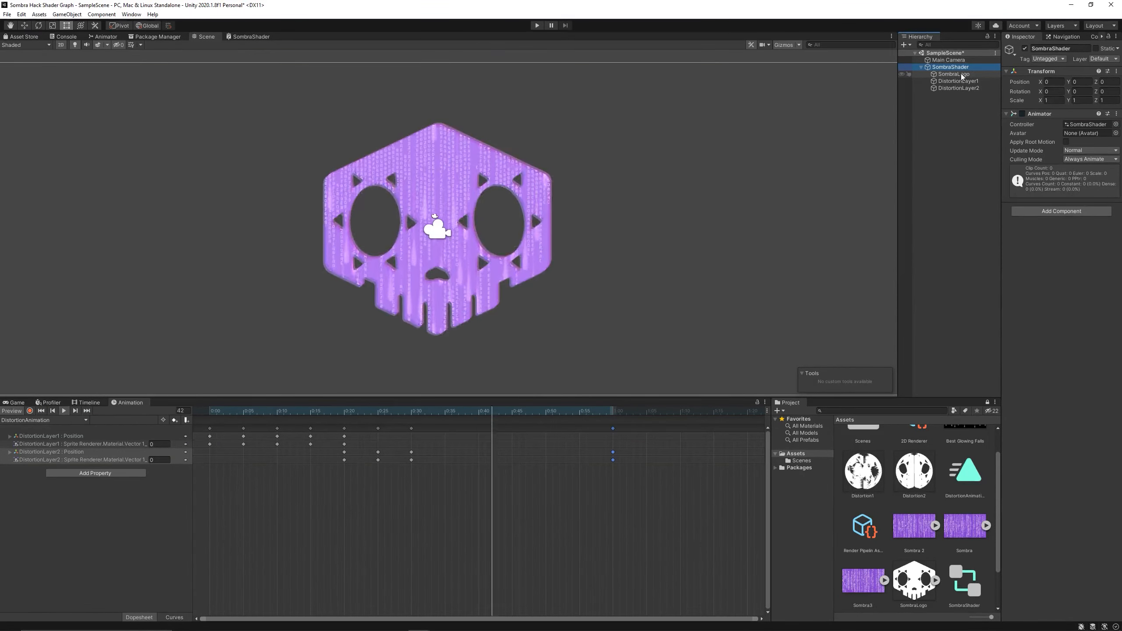
left_click(1062, 211)
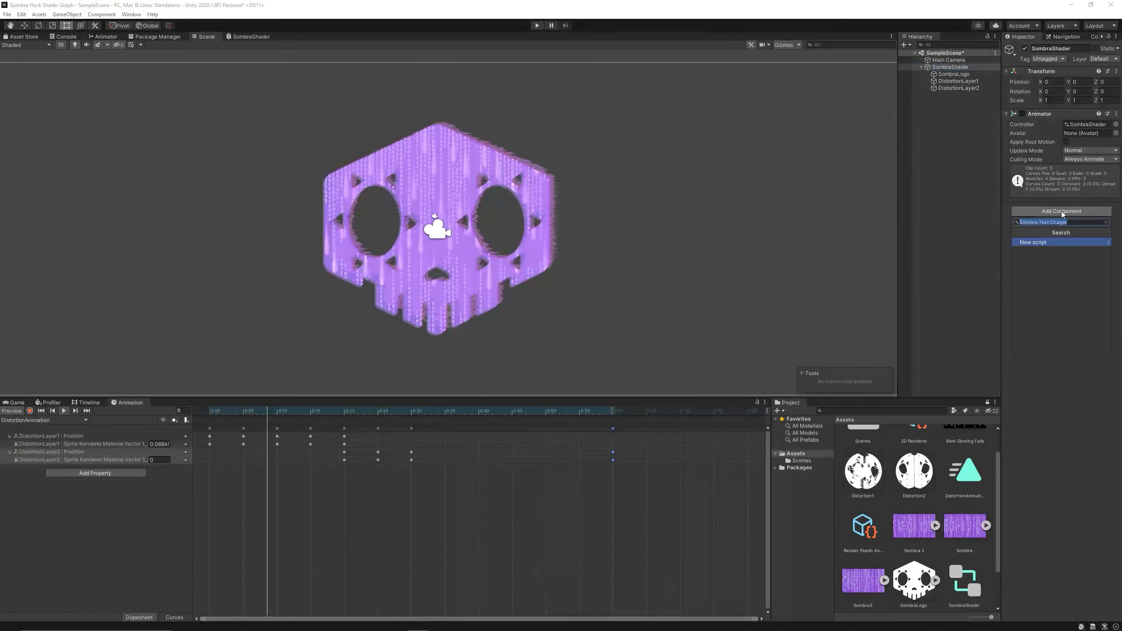
type("SombraHac")
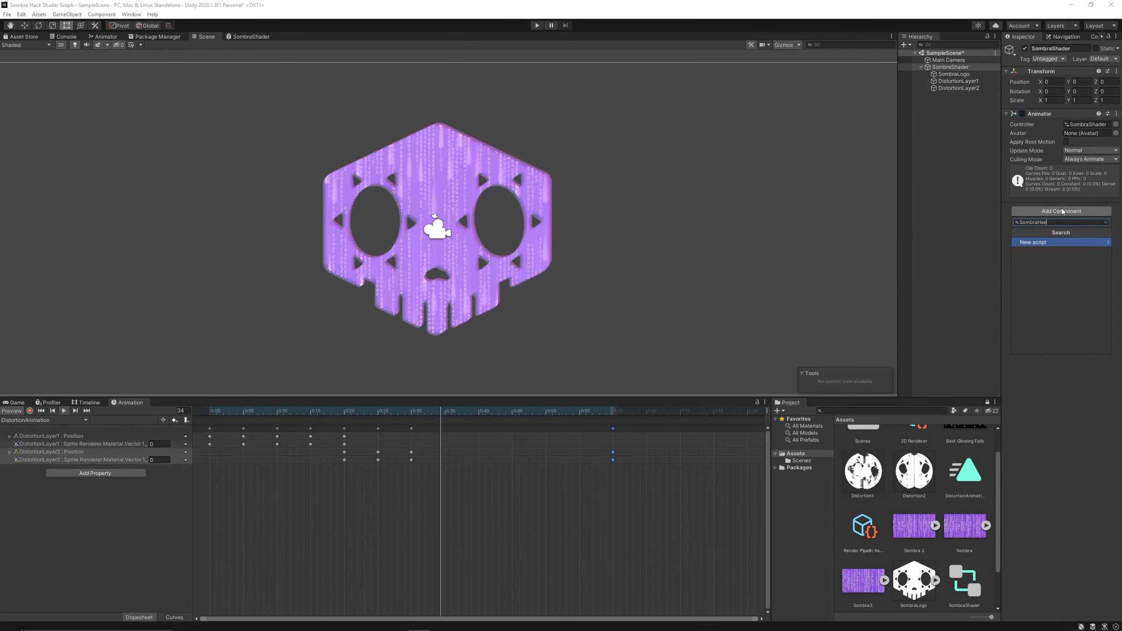
type("Changer")
key("Return")
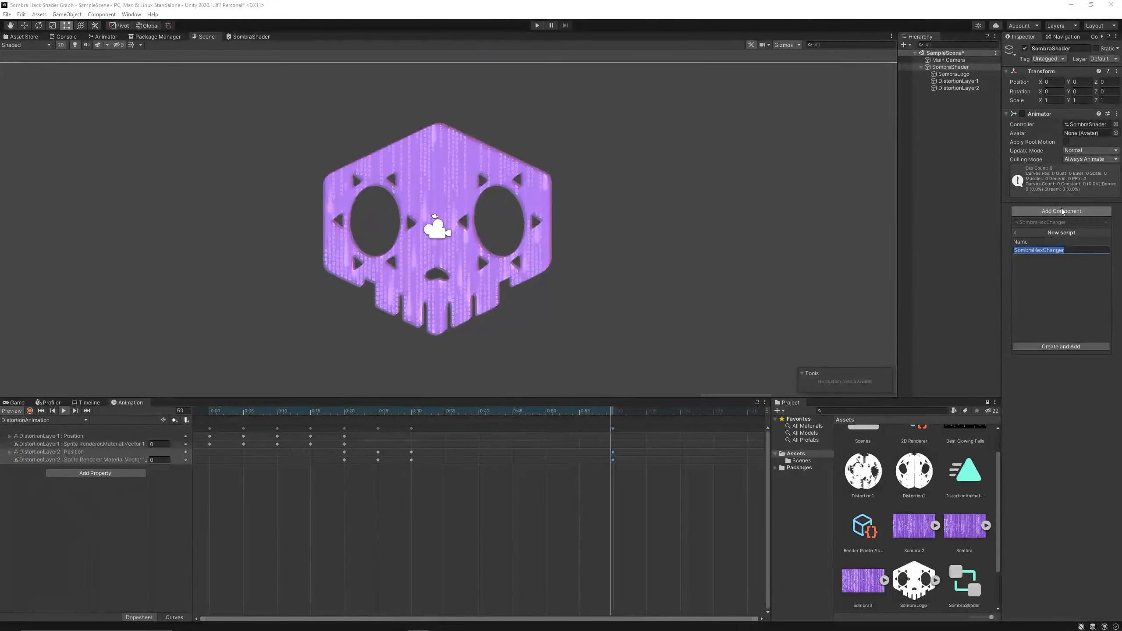
key("Return")
double_click(1098, 218)
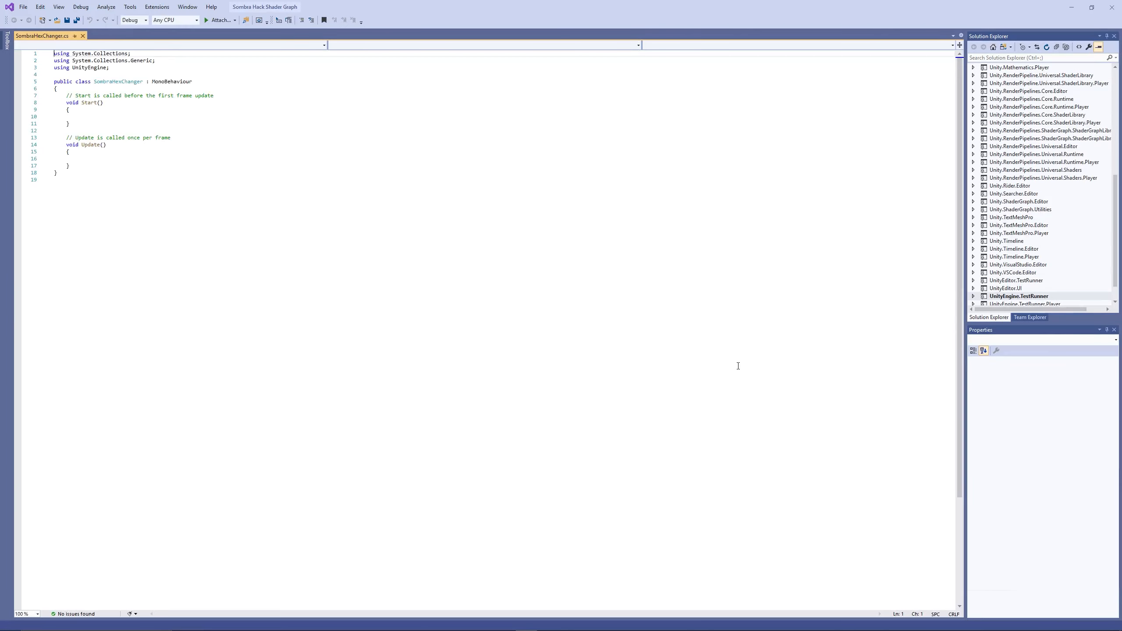
scroll(162, 129, "up", 11, "ctrl")
scroll(247, 201, "down", 3, "ctrl")
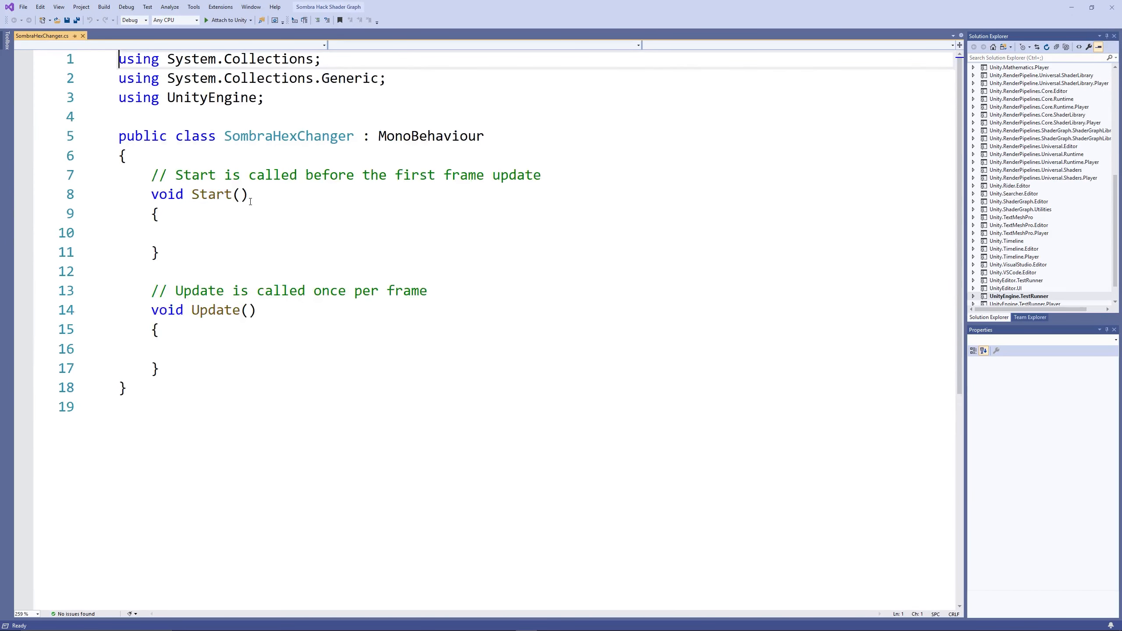
Declare the class field public List<Sprite> hexTextureList = new List<Sprite>(); above the Start method.
left_click(200, 109)
left_click(198, 144)
key("Return")
key("Return")
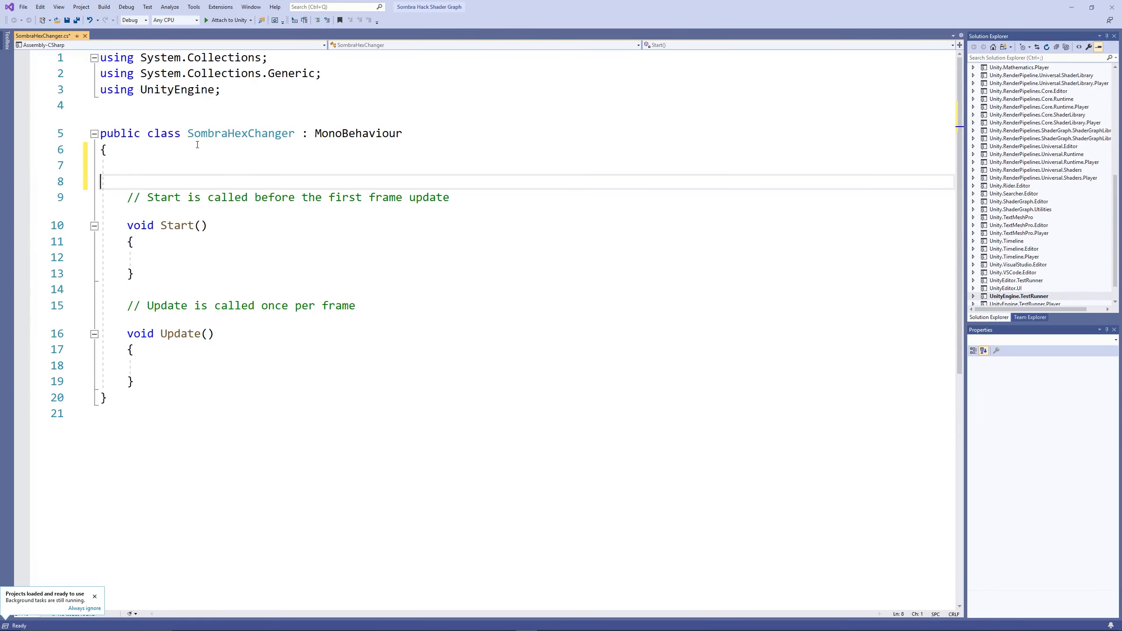
left_click(165, 162)
type("public lis")
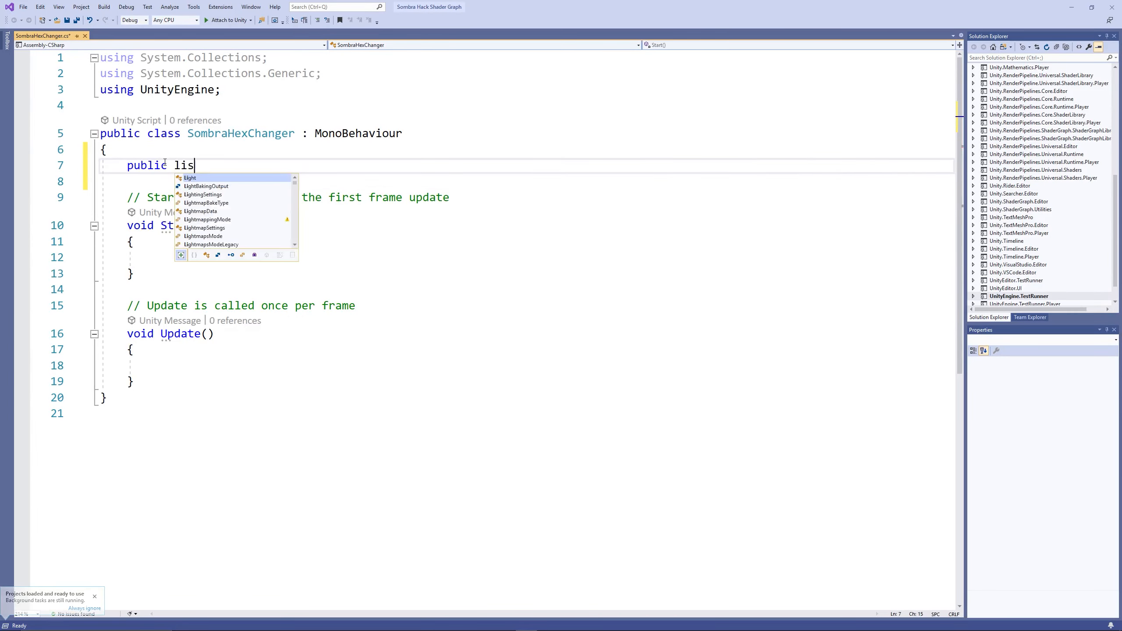
type("t<Sprite>")
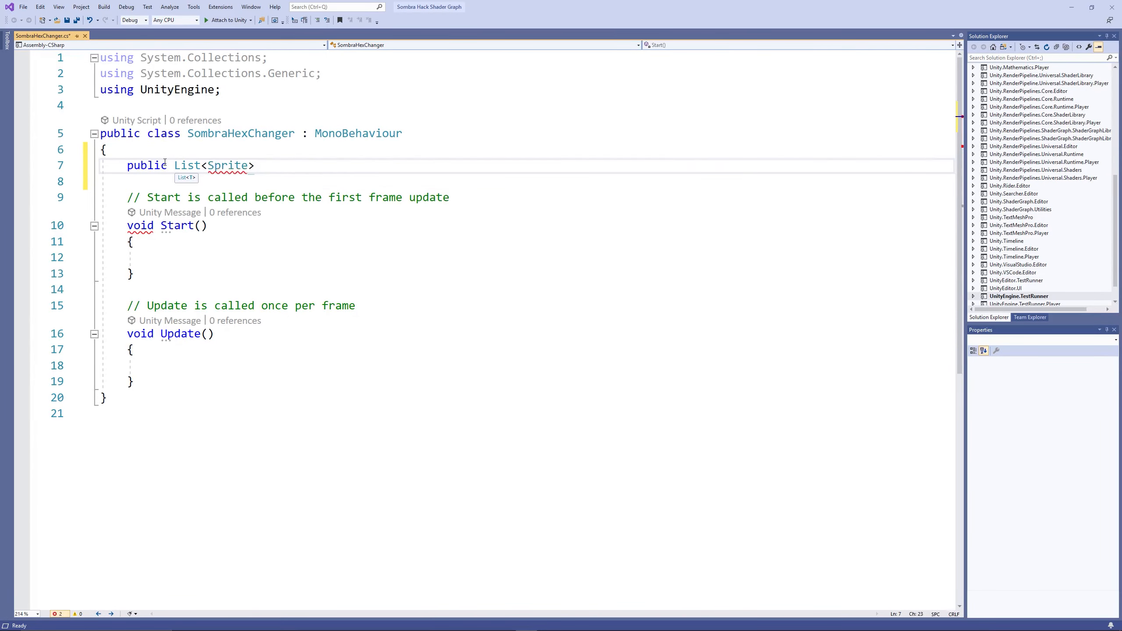
type(" hex")
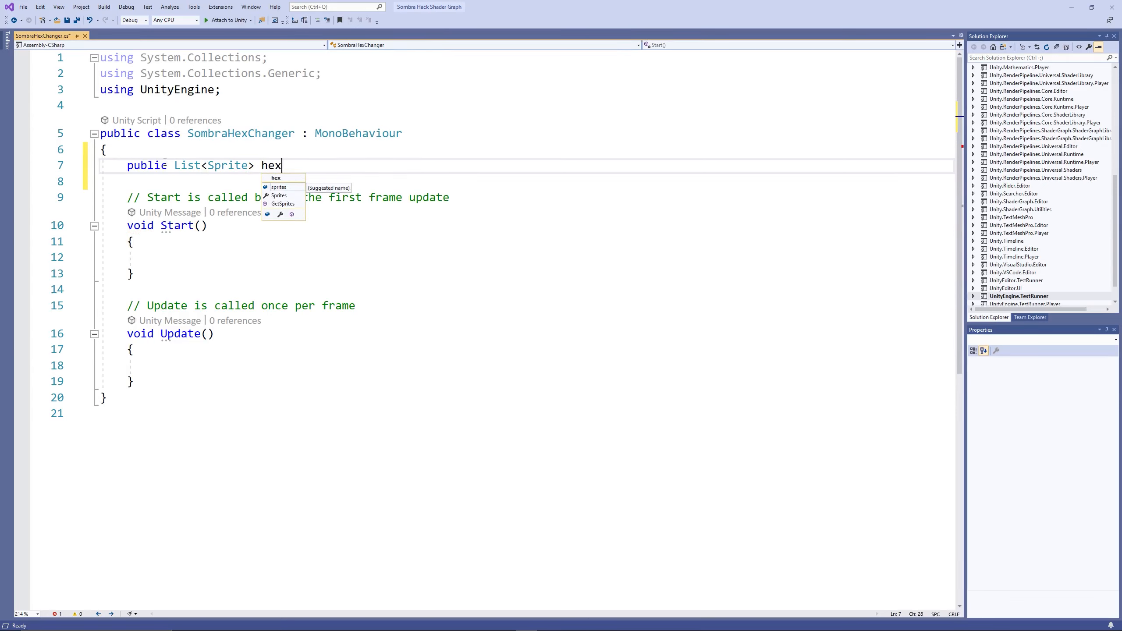
type("TextureList ")
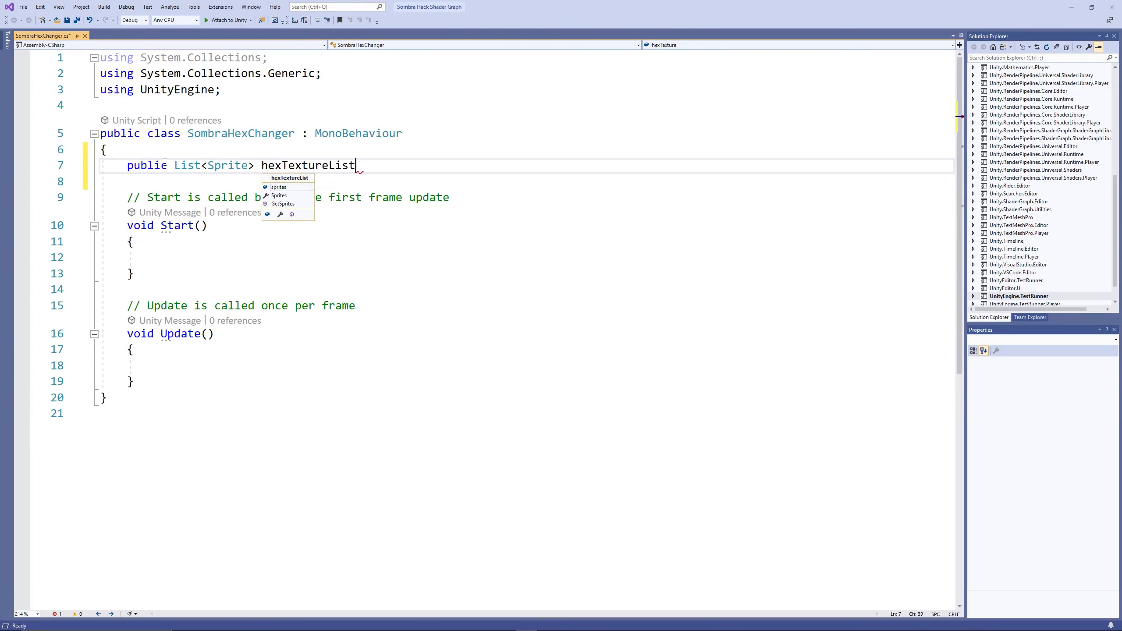
type("= new Li")
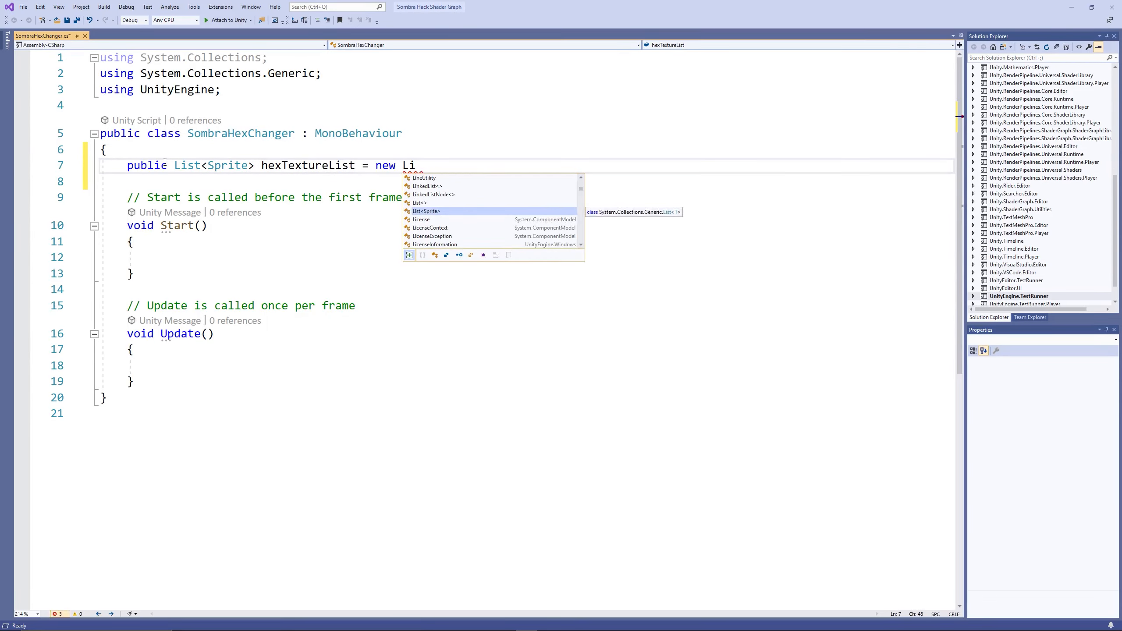
type("st<Sprite>()'")
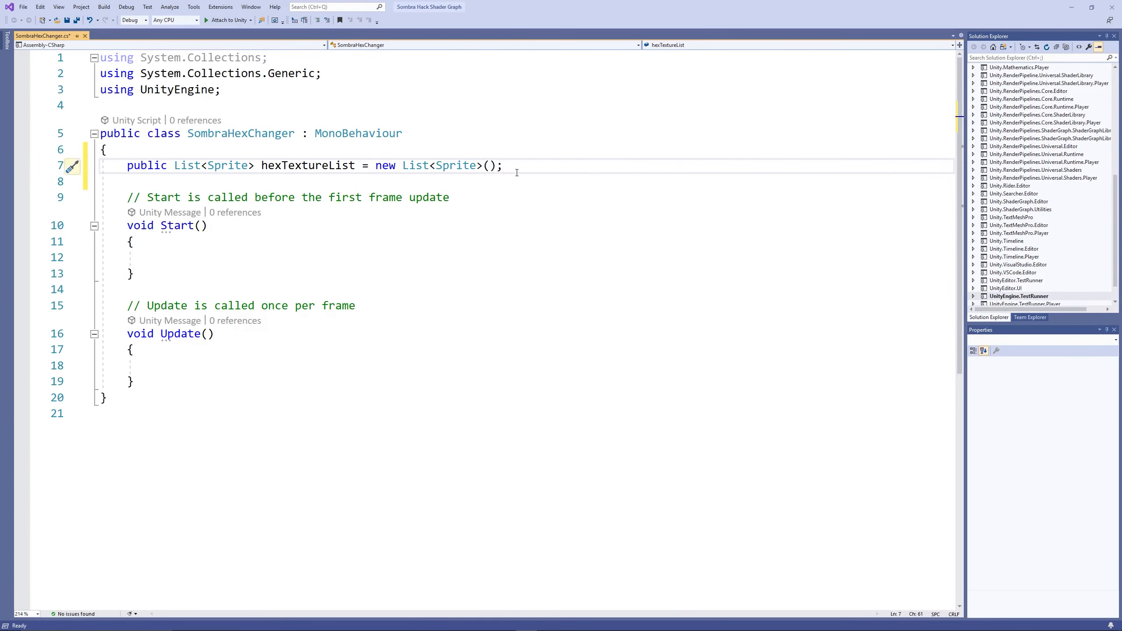
Declare a public Material field named somMat below hexTextureList.
key("Return")
type("public Material ")
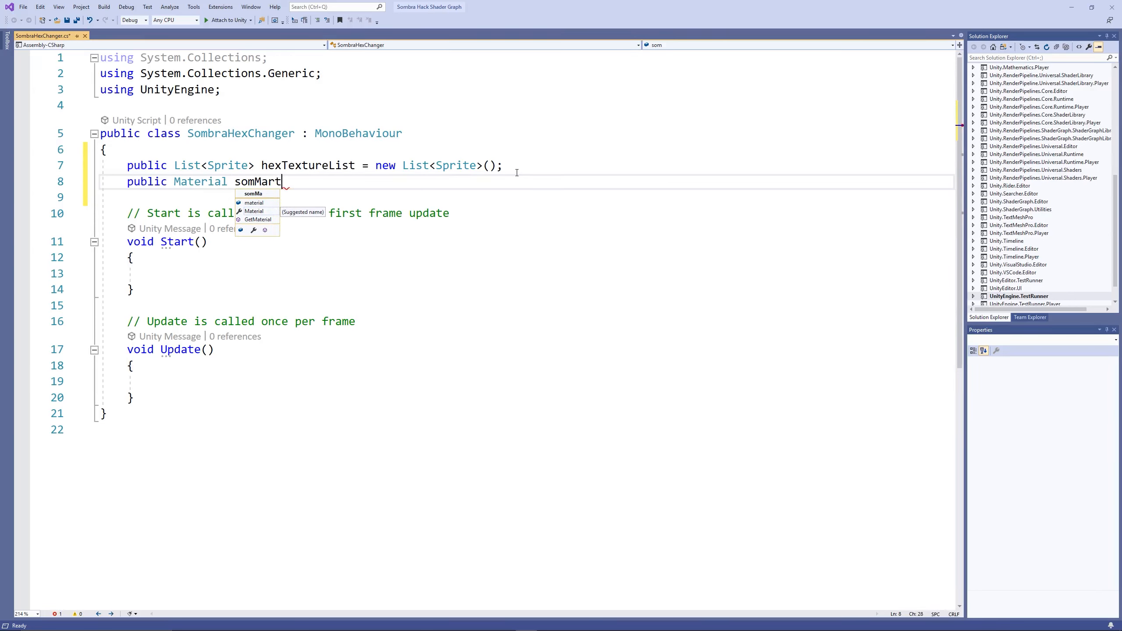
type("somMat;")
Assign somMat = GetComponent<SpriteRenderer>().material; inside the Start method.
left_click(174, 281)
type("s")
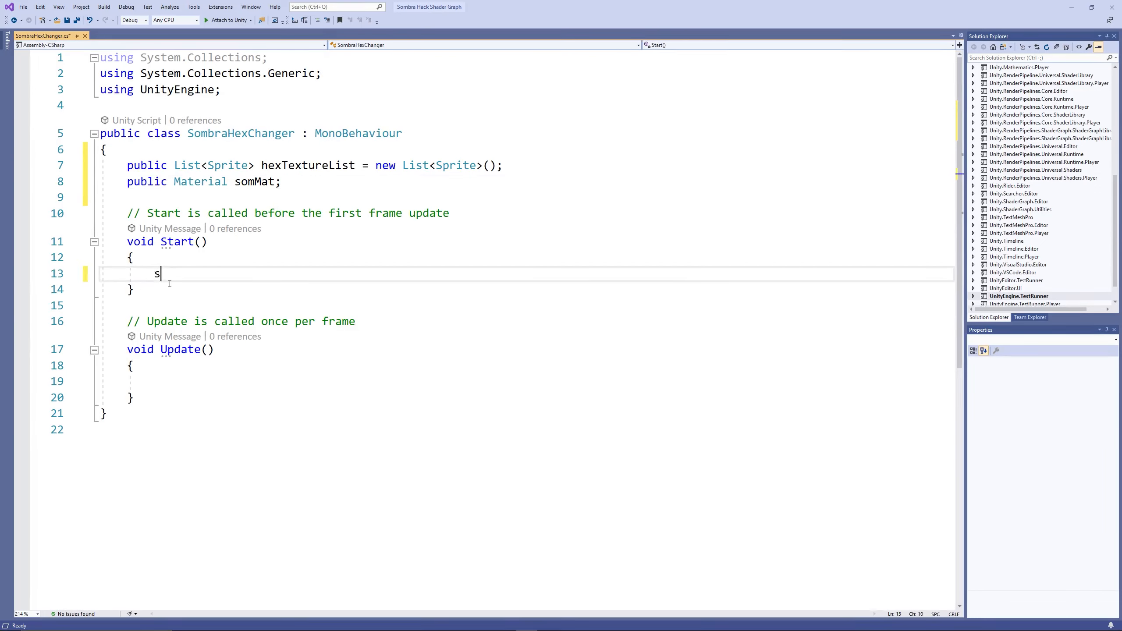
type("omMat")
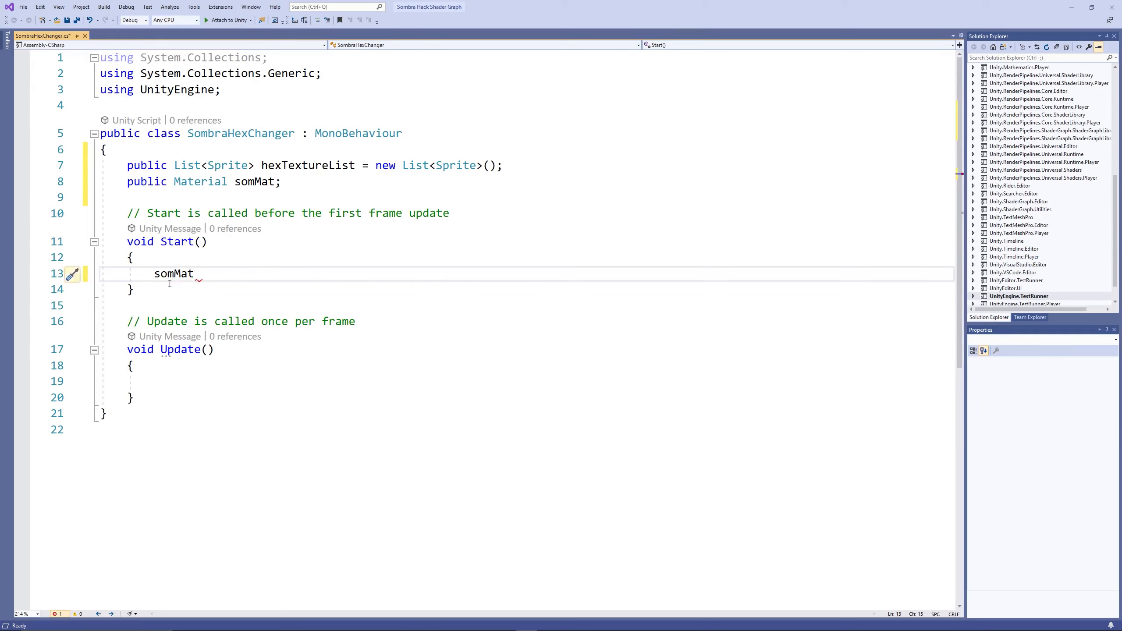
type(" = GetComponent<spri")
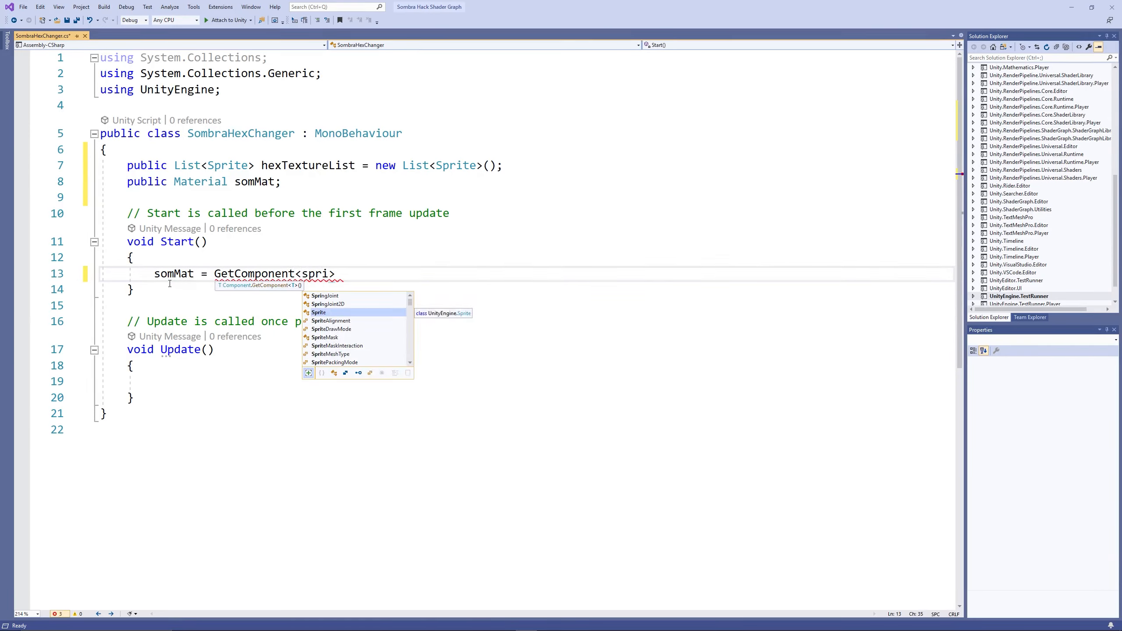
type("teR")
key("Tab")
type(">()")
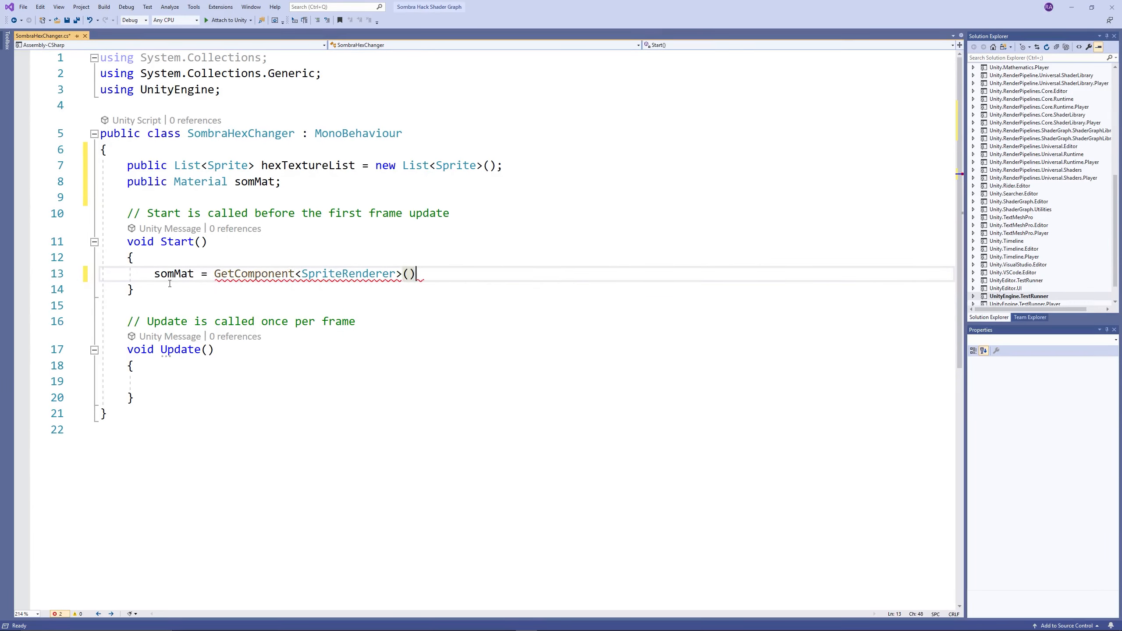
type(".material;")
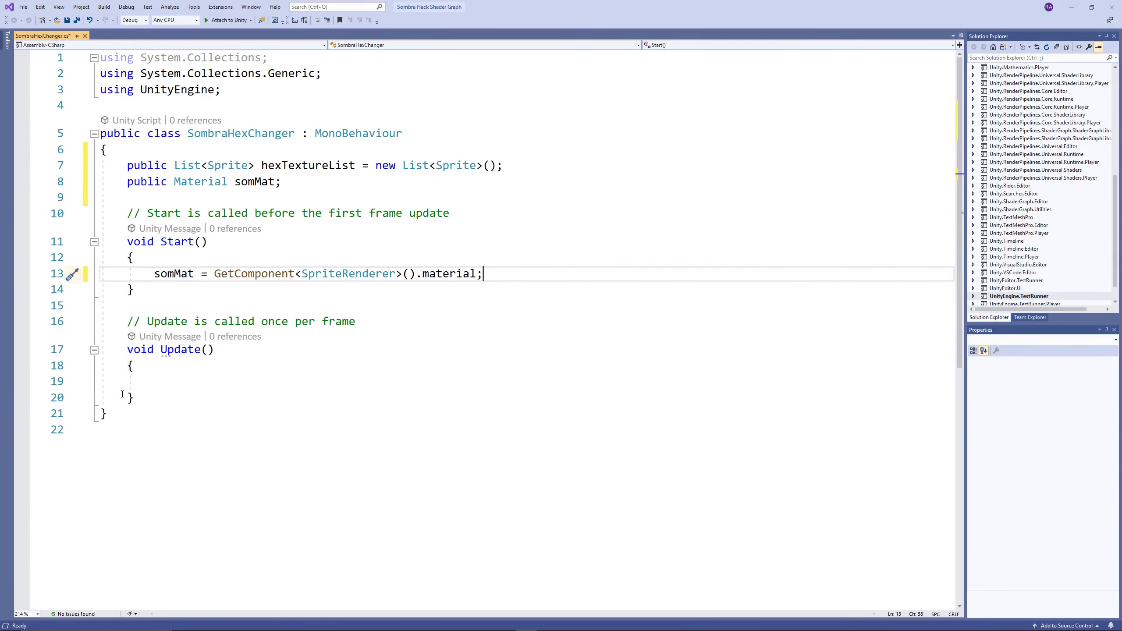
Replace the empty Update method and its comment with an IEnumerator method declaration below Start.
left_click_drag(142, 398, 99, 317)
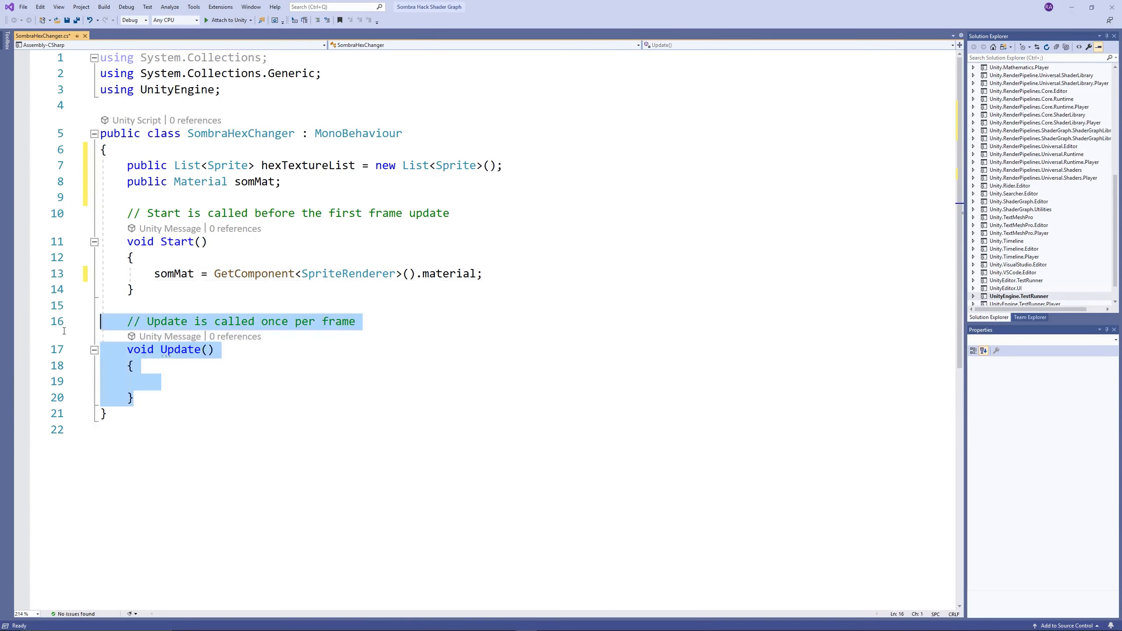
key("BackSpace")
left_click(155, 292)
key("Return")
key("Return")
type("ie")
key("Down")
key("Tab")
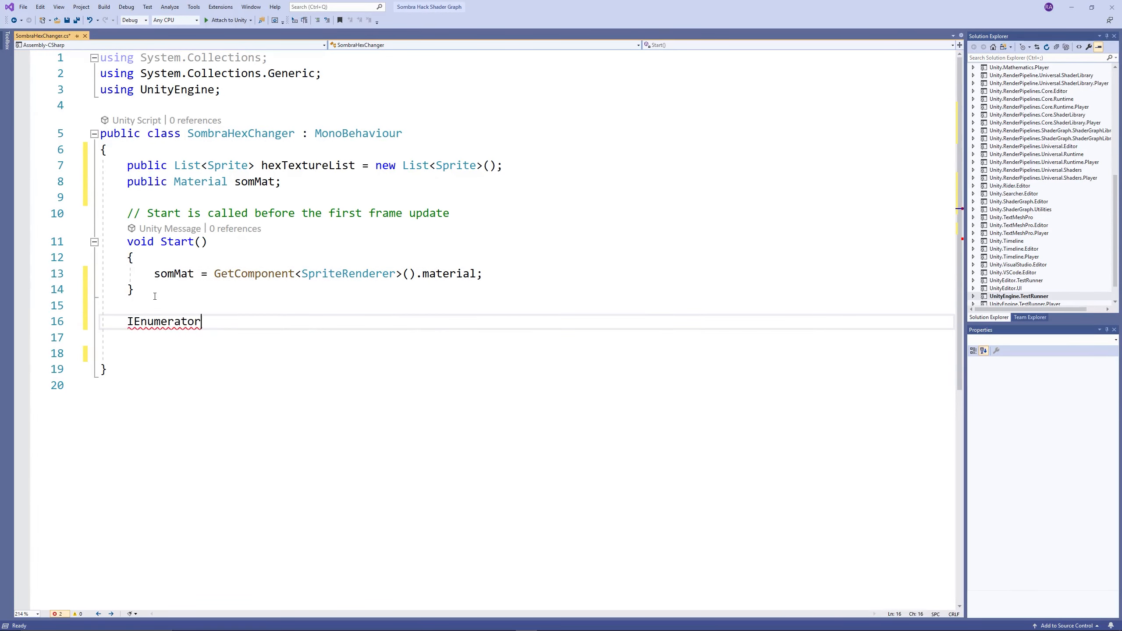
type("chn")
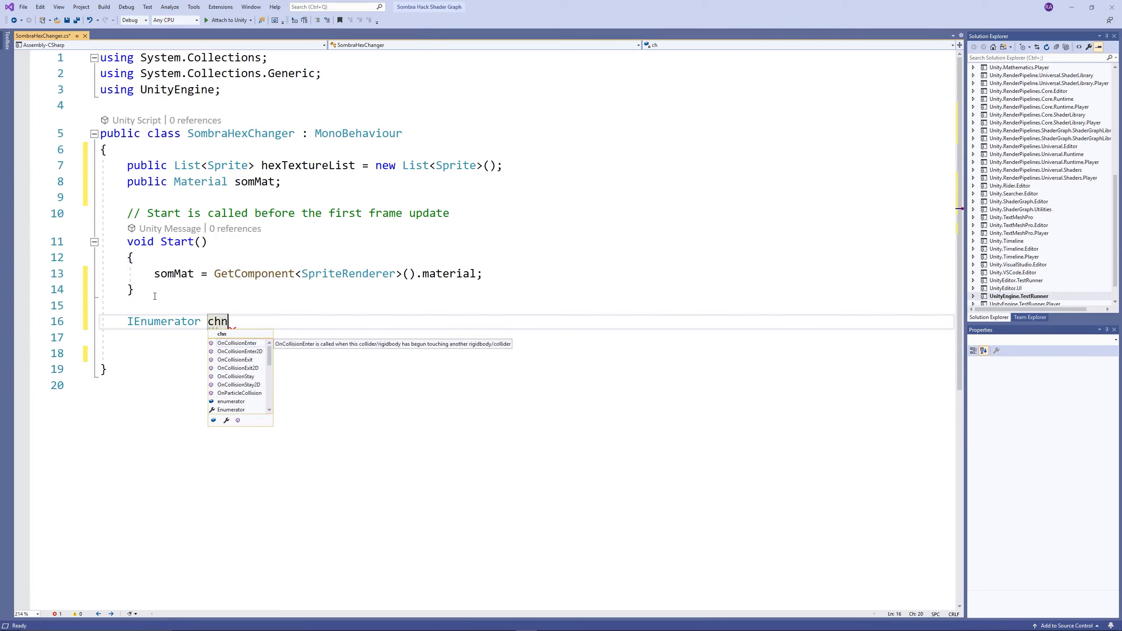